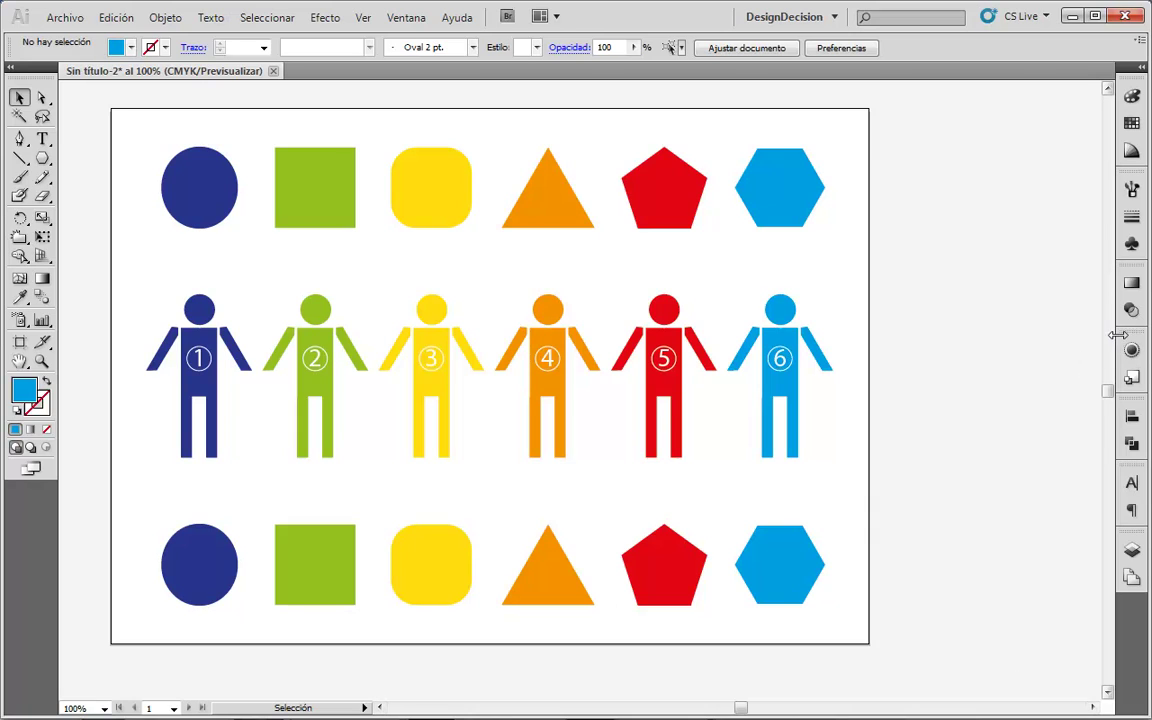
- Detach the Apariencia panel from the dock, expand it, and place it floating over the artboard's upper-right corner
{"action": "left_click_drag", "start_coordinate": [1116, 342], "coordinate": [1020, 340]}
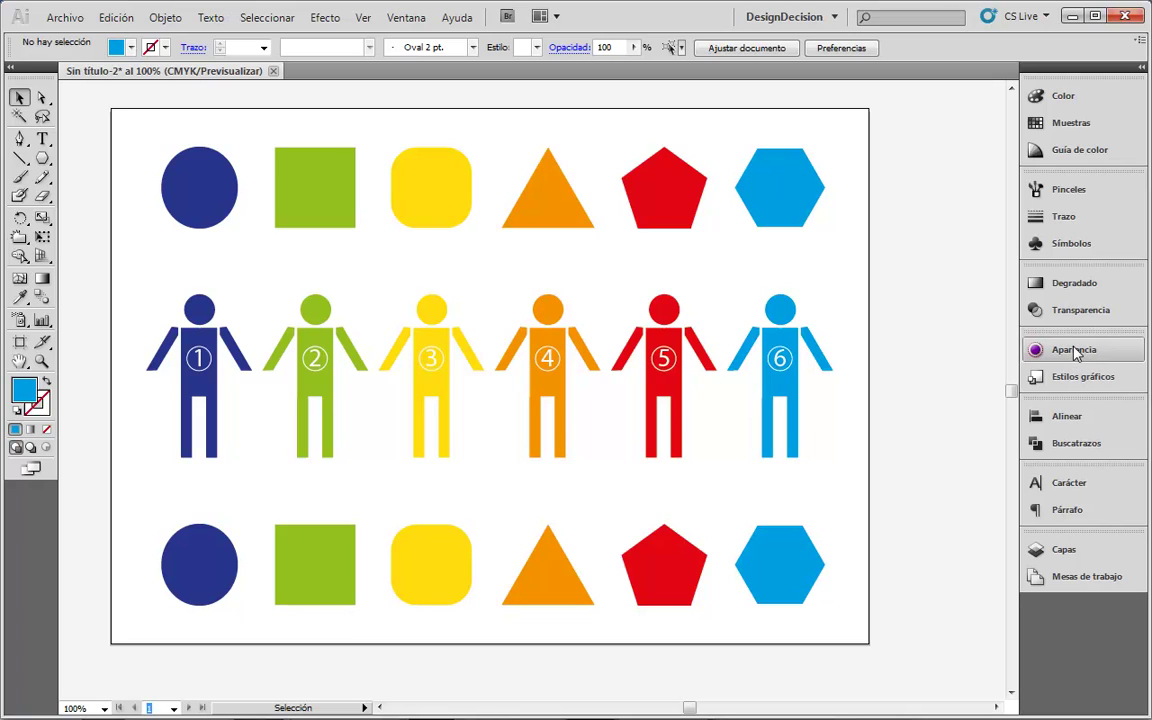
{"action": "left_click_drag", "start_coordinate": [1073, 350], "coordinate": [918, 228]}
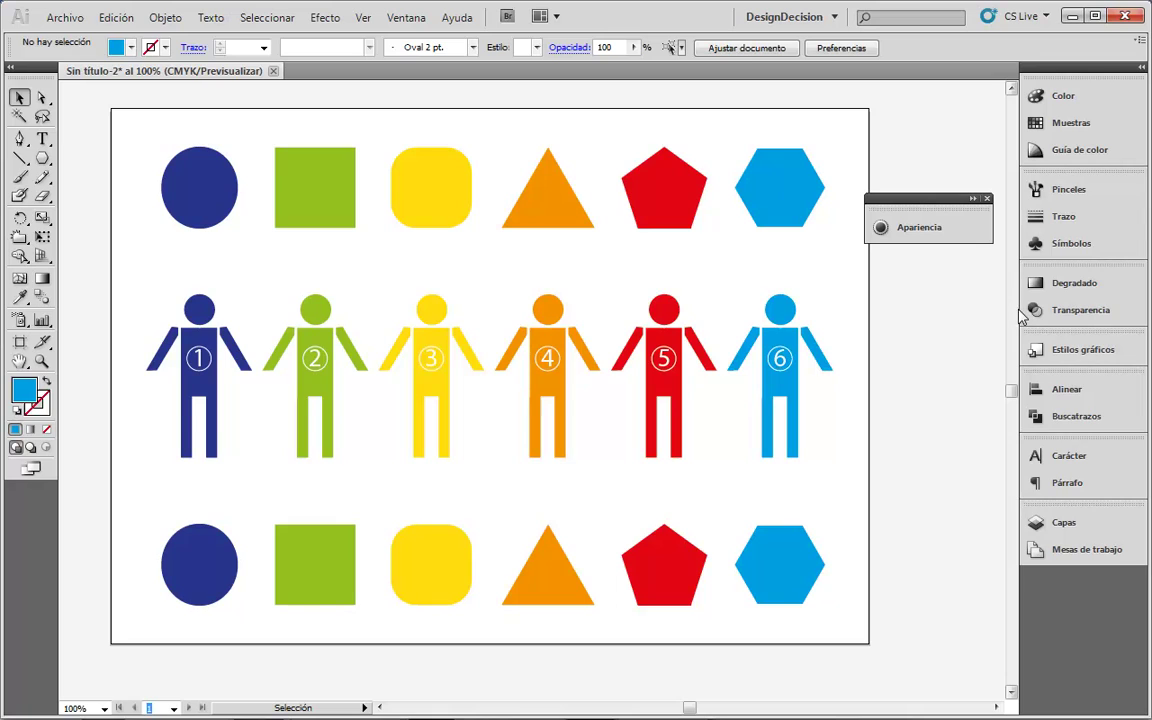
{"action": "left_click_drag", "start_coordinate": [1018, 306], "coordinate": [1147, 330]}
{"action": "left_click", "coordinate": [973, 199]}
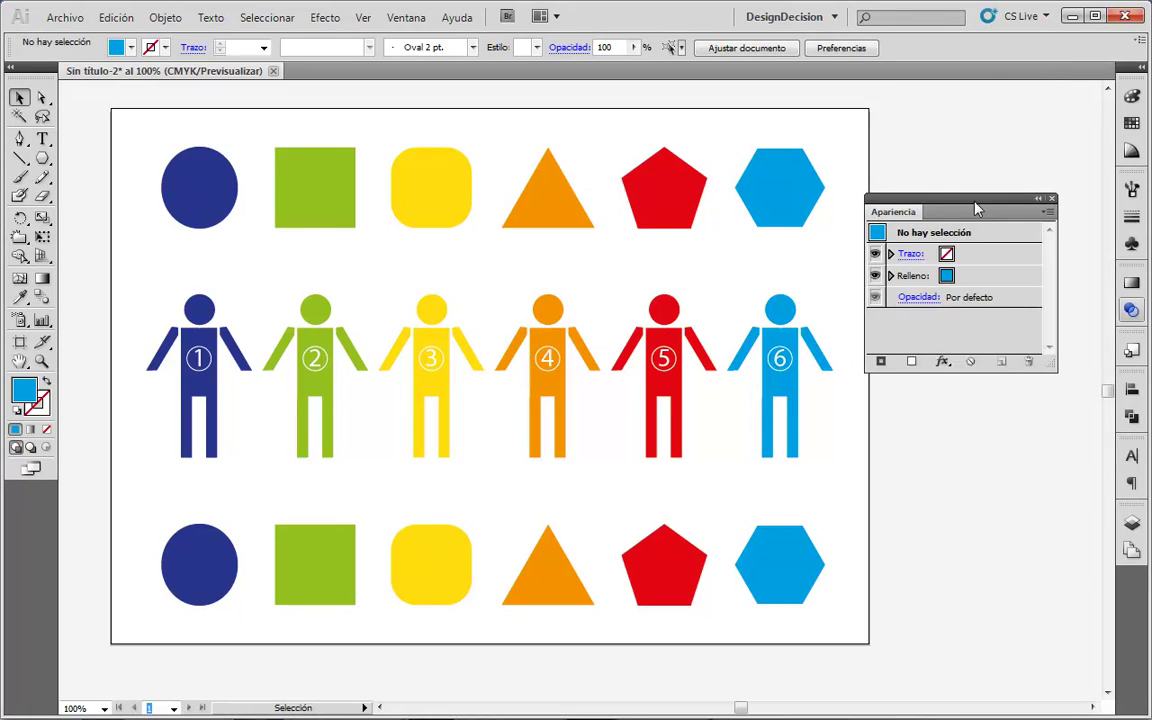
{"action": "left_click_drag", "start_coordinate": [940, 208], "coordinate": [928, 112]}
{"action": "left_click", "coordinate": [406, 17]}
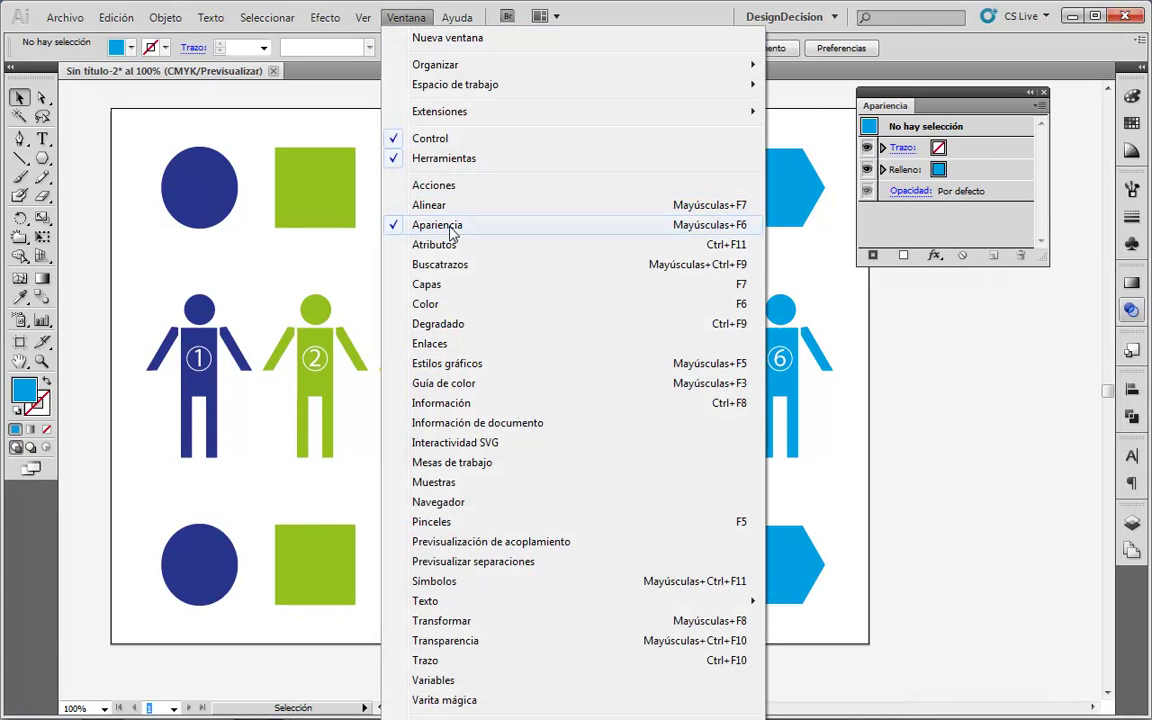
{"action": "left_click", "coordinate": [1018, 430]}
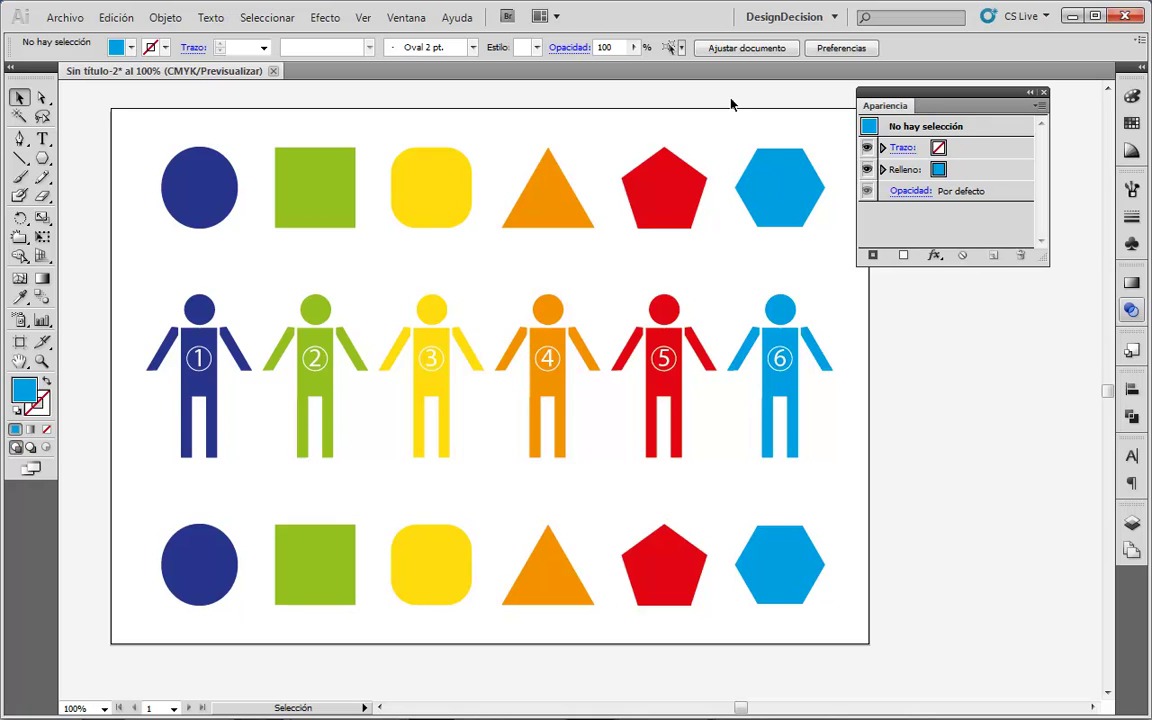
{"action": "left_click", "coordinate": [324, 18]}
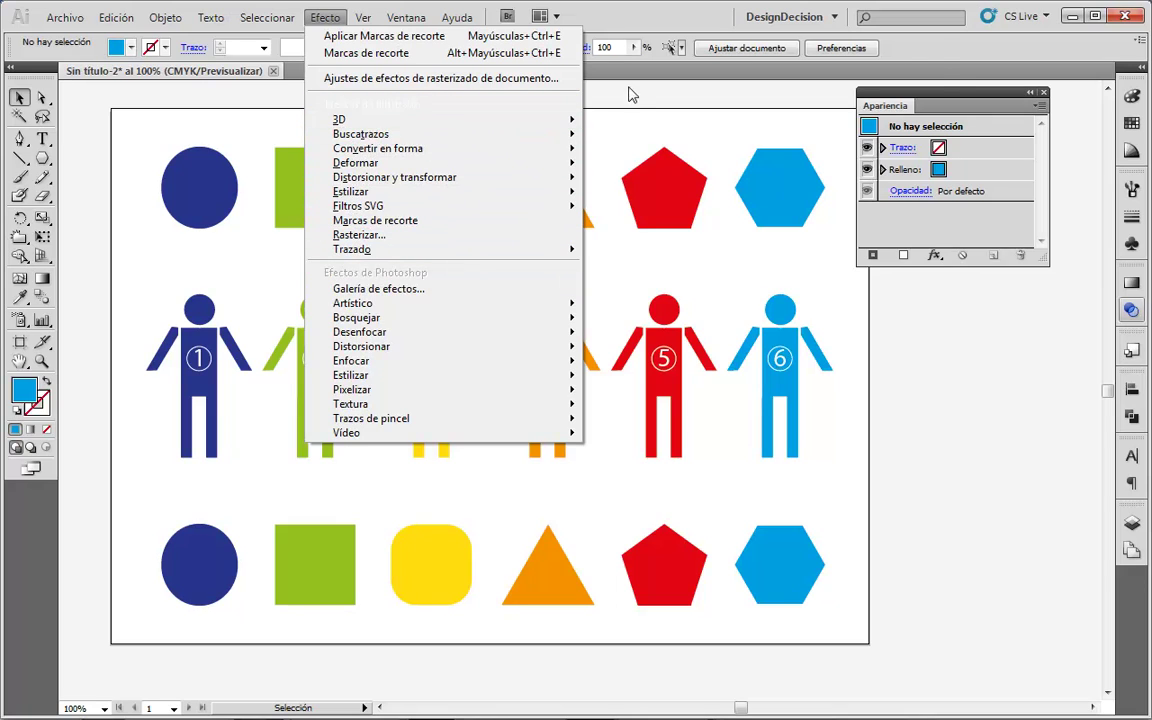
{"action": "left_click", "coordinate": [942, 76]}
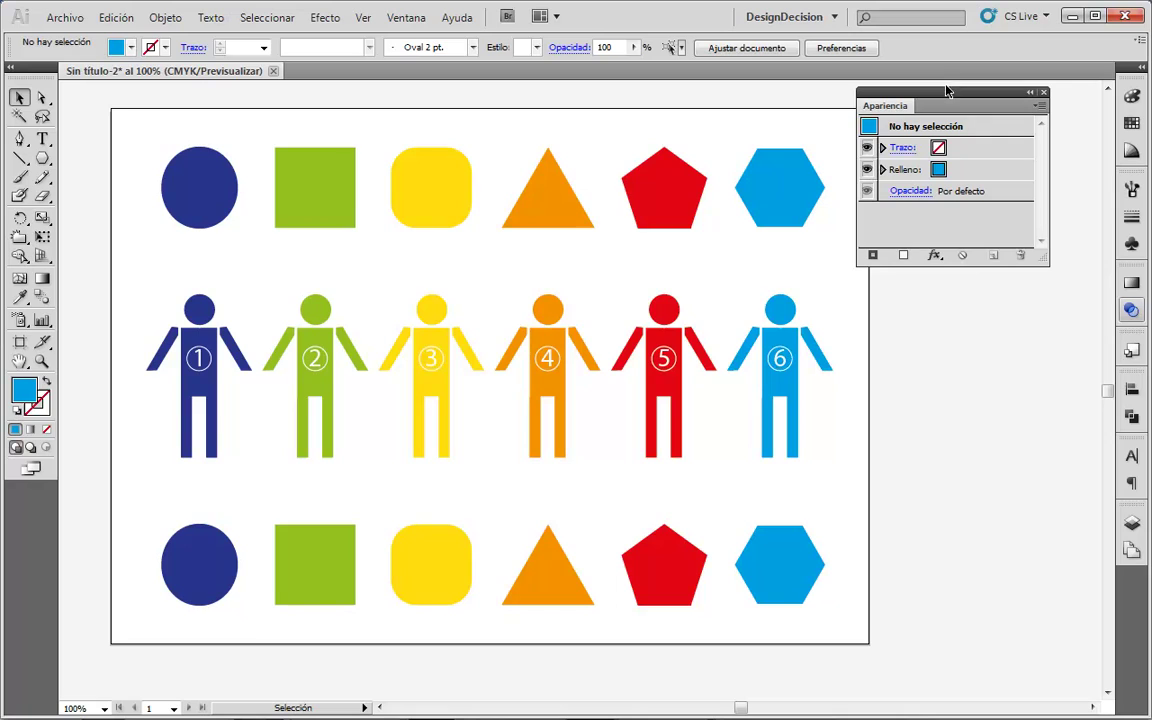
{"action": "left_click", "coordinate": [936, 257]}
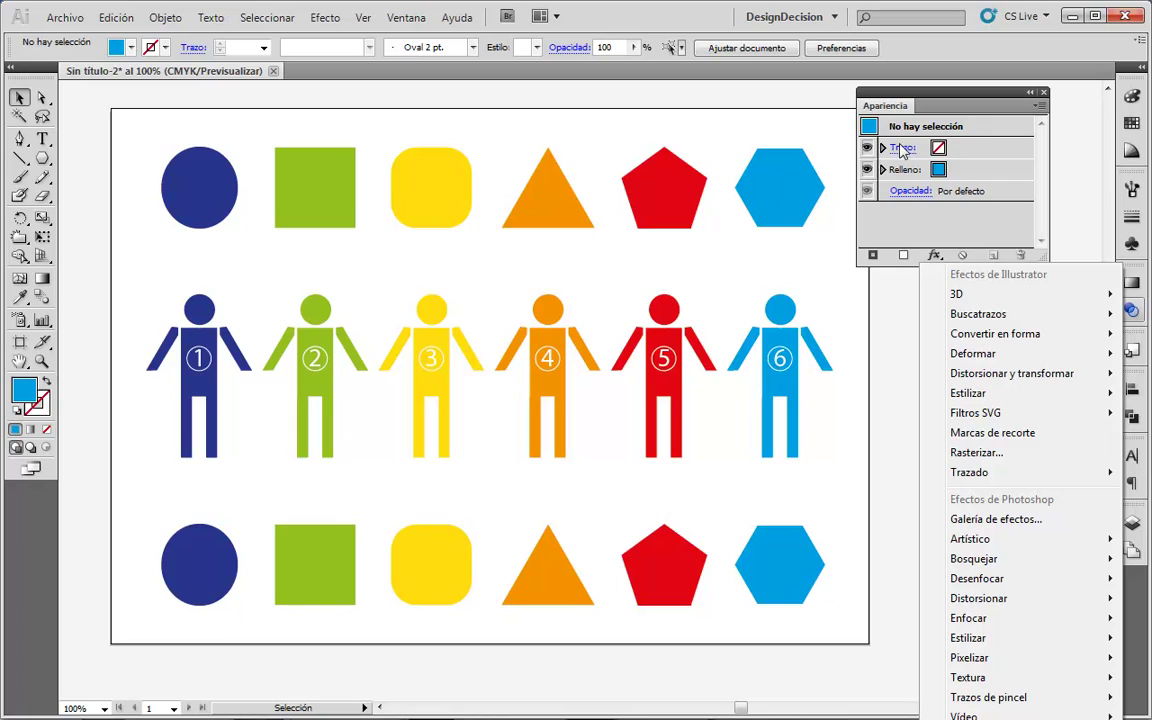
{"action": "left_click", "coordinate": [908, 213]}
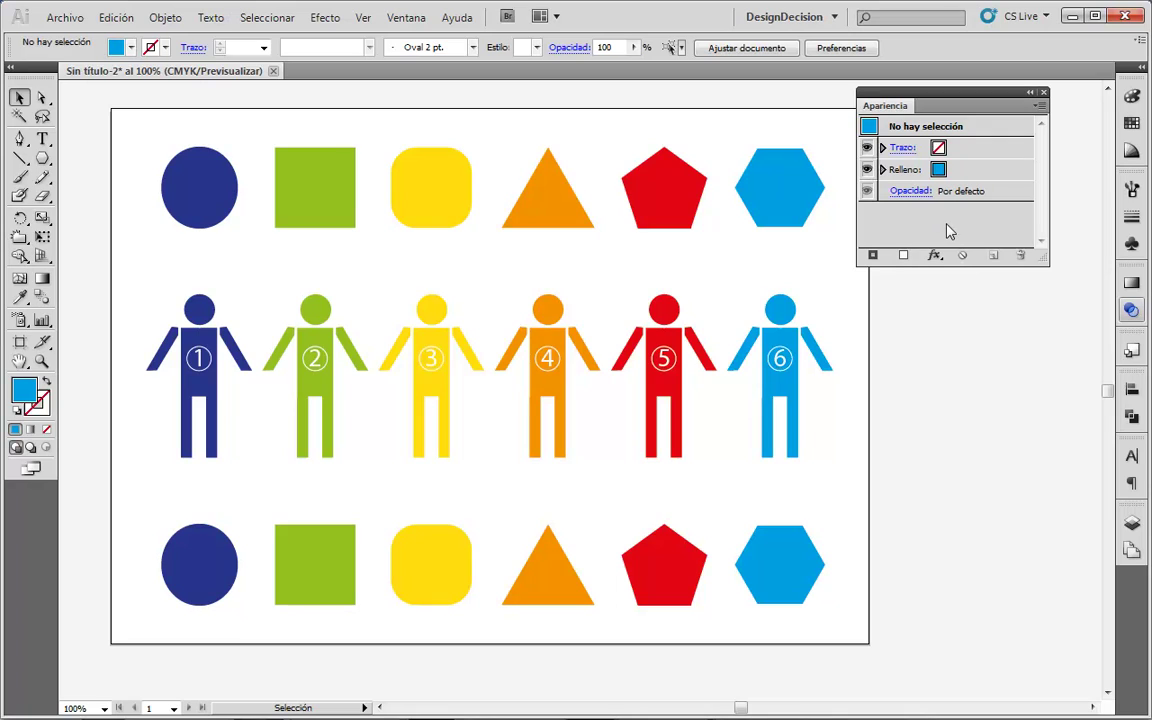
- Select the blue circle in the top row and move the Apariencia panel inward over the artboard
{"action": "left_click", "coordinate": [188, 206]}
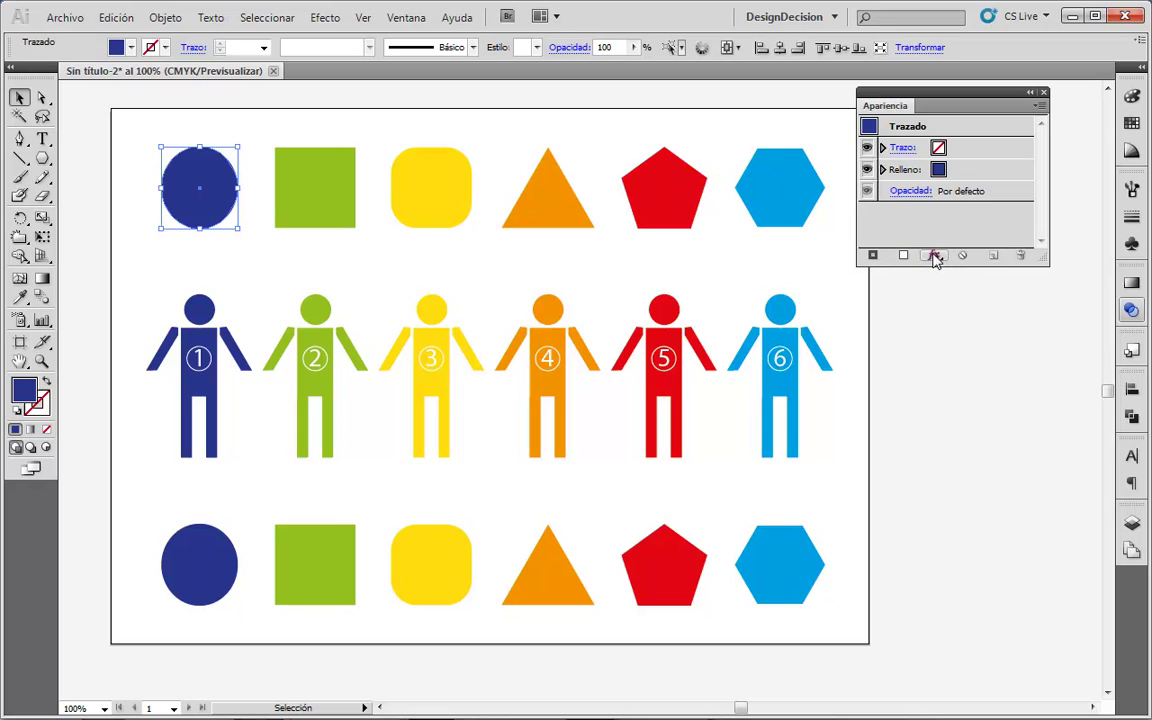
{"action": "left_click", "coordinate": [934, 257]}
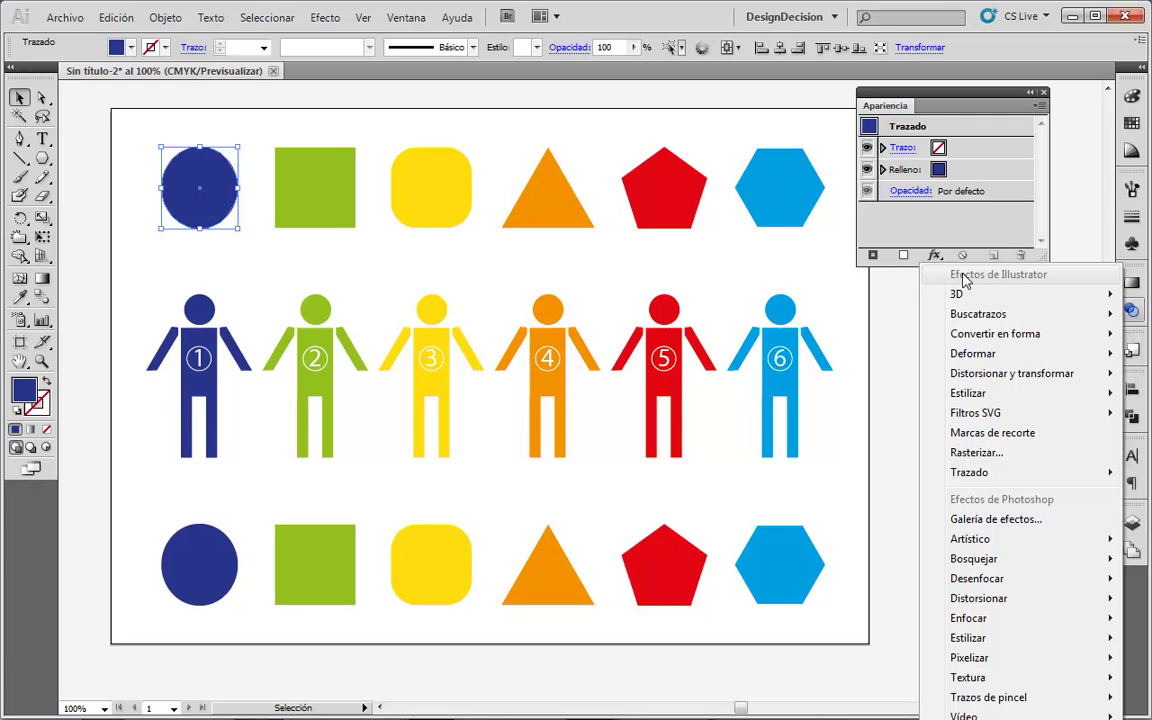
{"action": "mouse_move", "coordinate": [972, 295]}
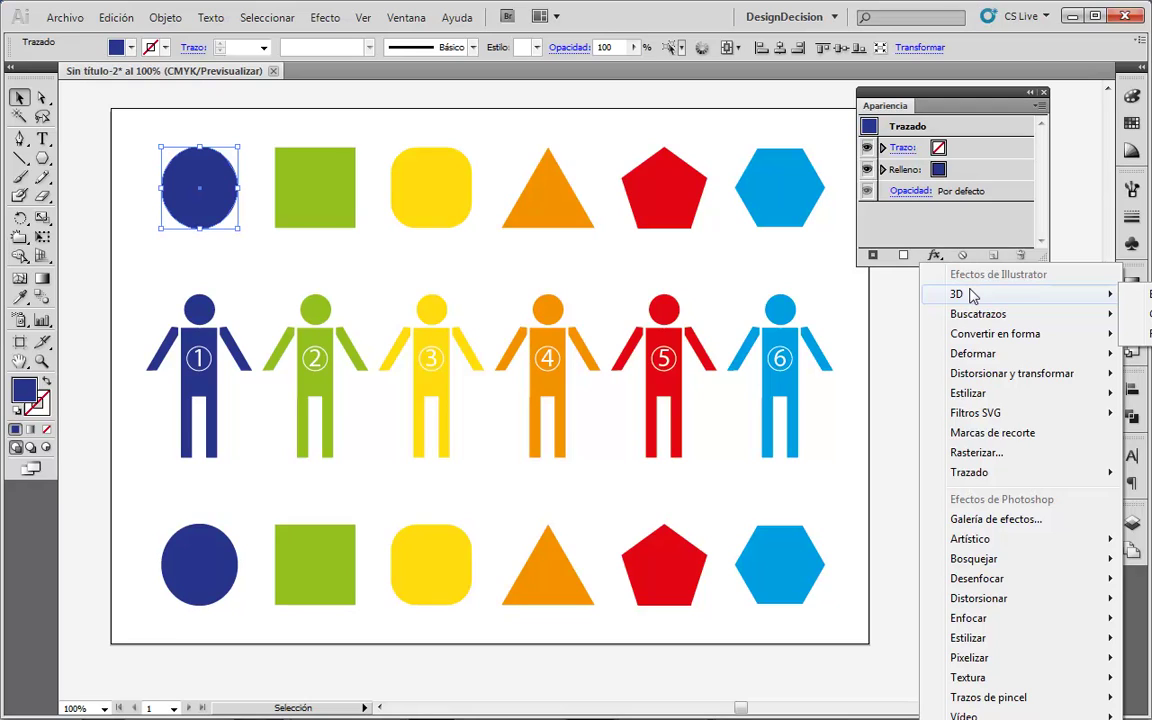
{"action": "mouse_move", "coordinate": [983, 320]}
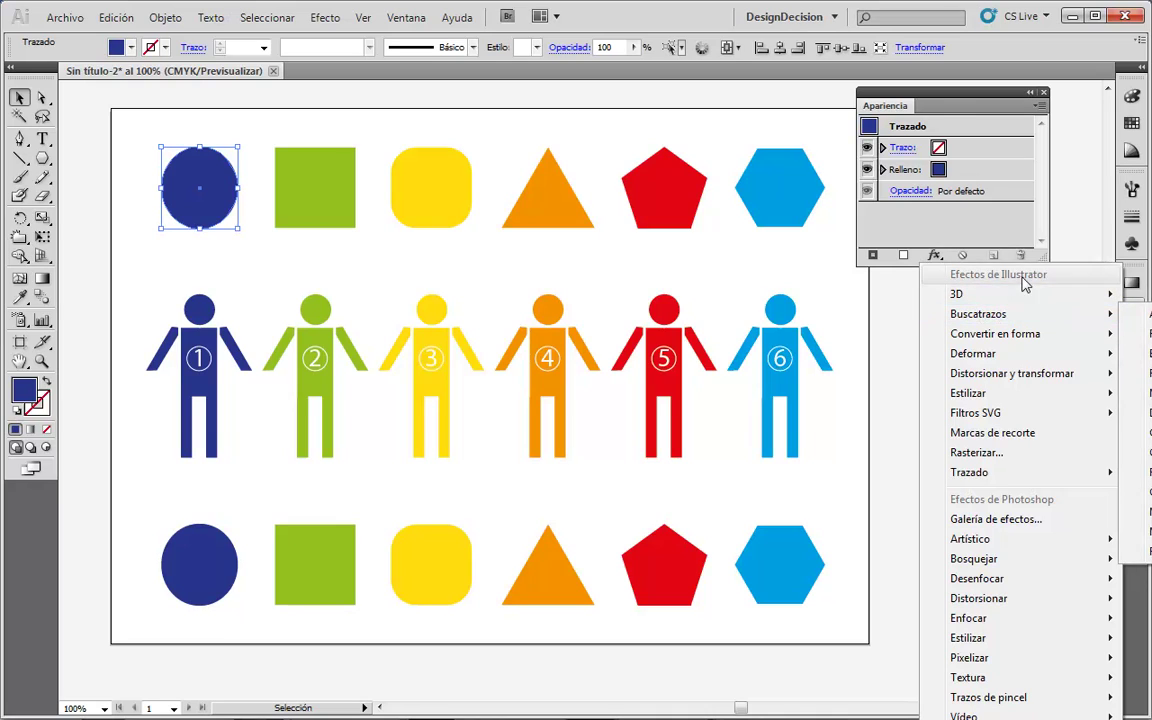
{"action": "left_click", "coordinate": [934, 98]}
{"action": "left_click_drag", "start_coordinate": [944, 99], "coordinate": [713, 99]}
- Apply a Convertir en forma Rectángulo effect to the blue circle with relative extra width and height of 6,35 mm
{"action": "left_click", "coordinate": [711, 250]}
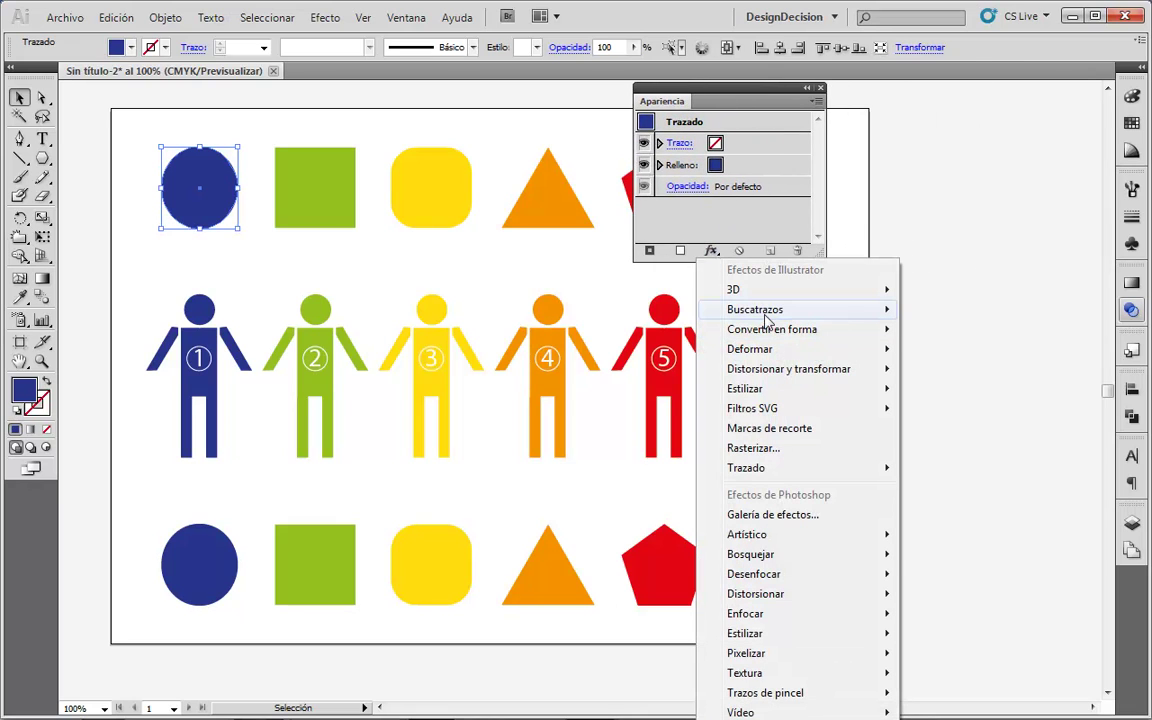
{"action": "mouse_move", "coordinate": [767, 318]}
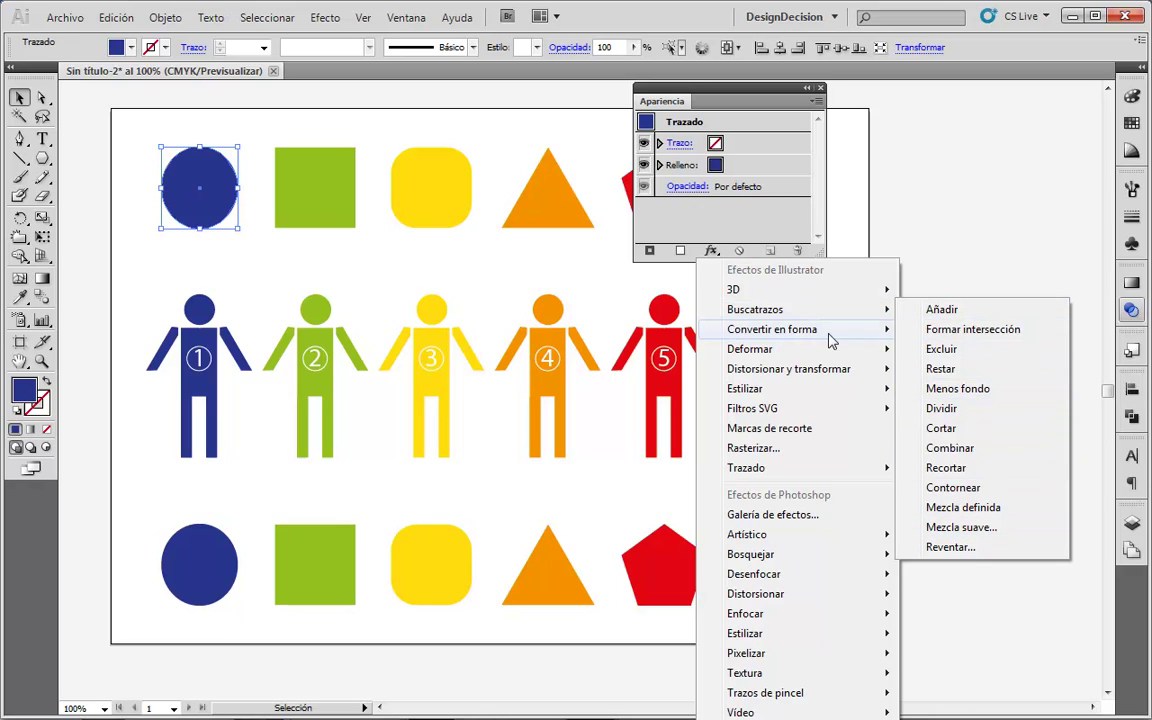
{"action": "mouse_move", "coordinate": [815, 340]}
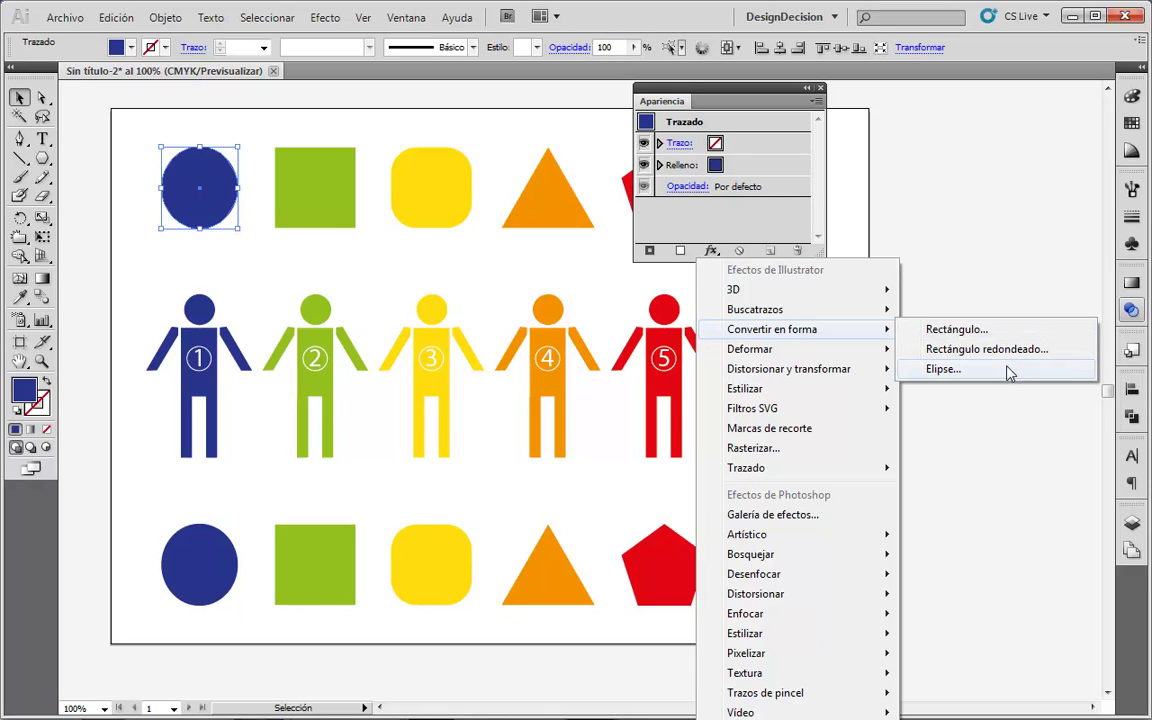
{"action": "left_click", "coordinate": [1003, 337]}
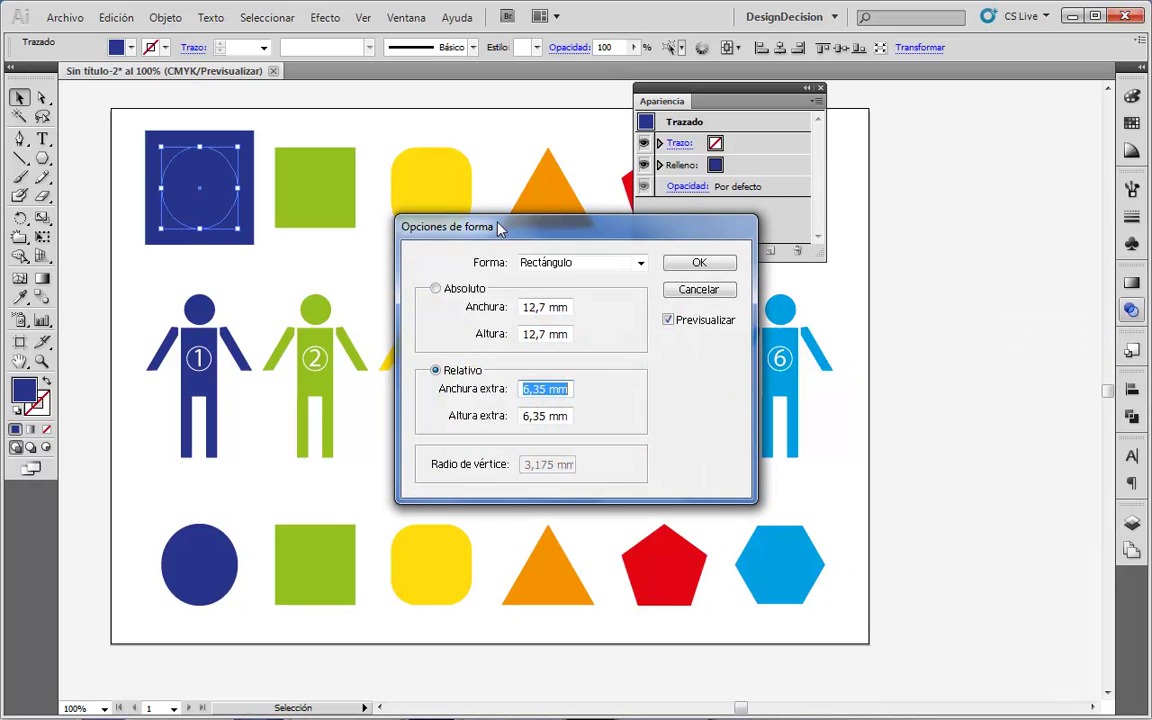
{"action": "left_click_drag", "start_coordinate": [490, 236], "coordinate": [603, 167]}
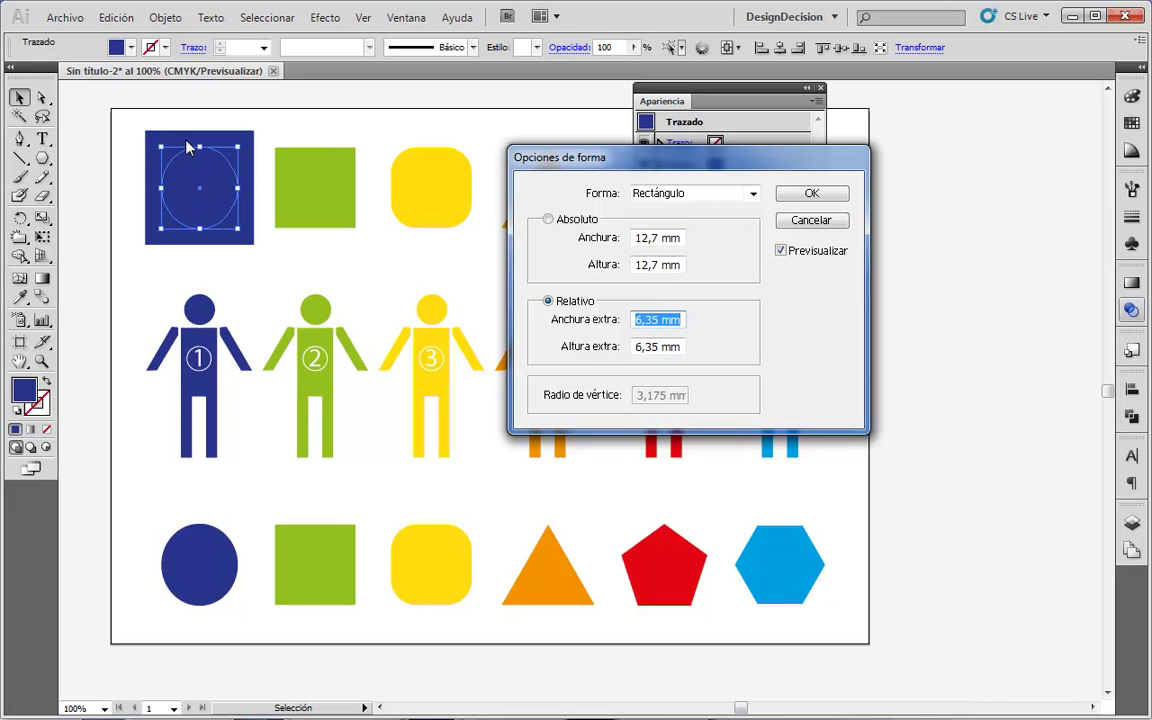
{"action": "left_click", "coordinate": [828, 200]}
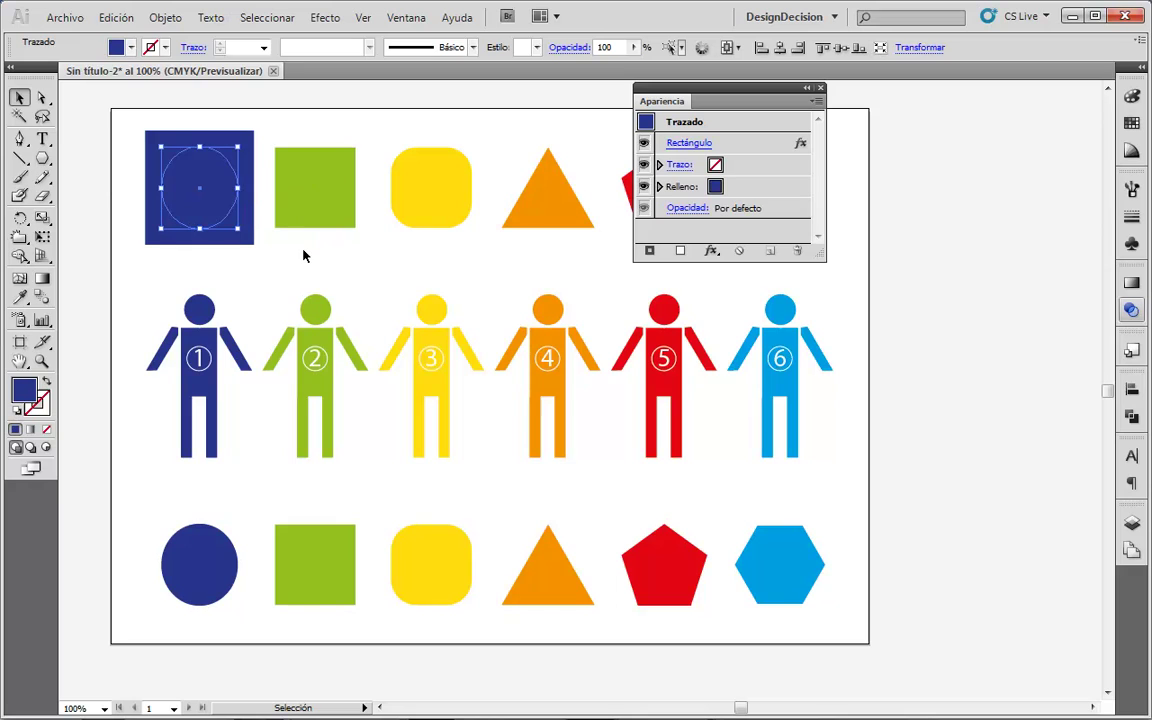
- Check the circle's underlying path in outline view, return to preview mode and deselect it
{"action": "key", "text": "ctrl+y"}
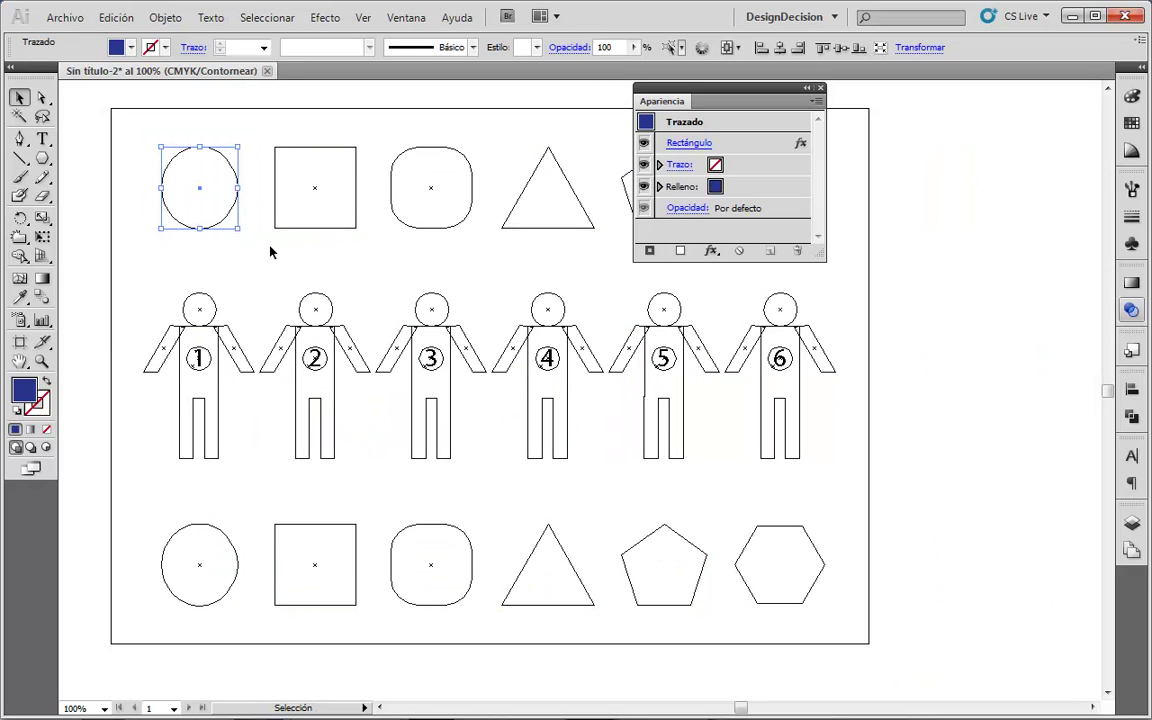
{"action": "left_click", "coordinate": [275, 265]}
{"action": "left_click", "coordinate": [237, 208]}
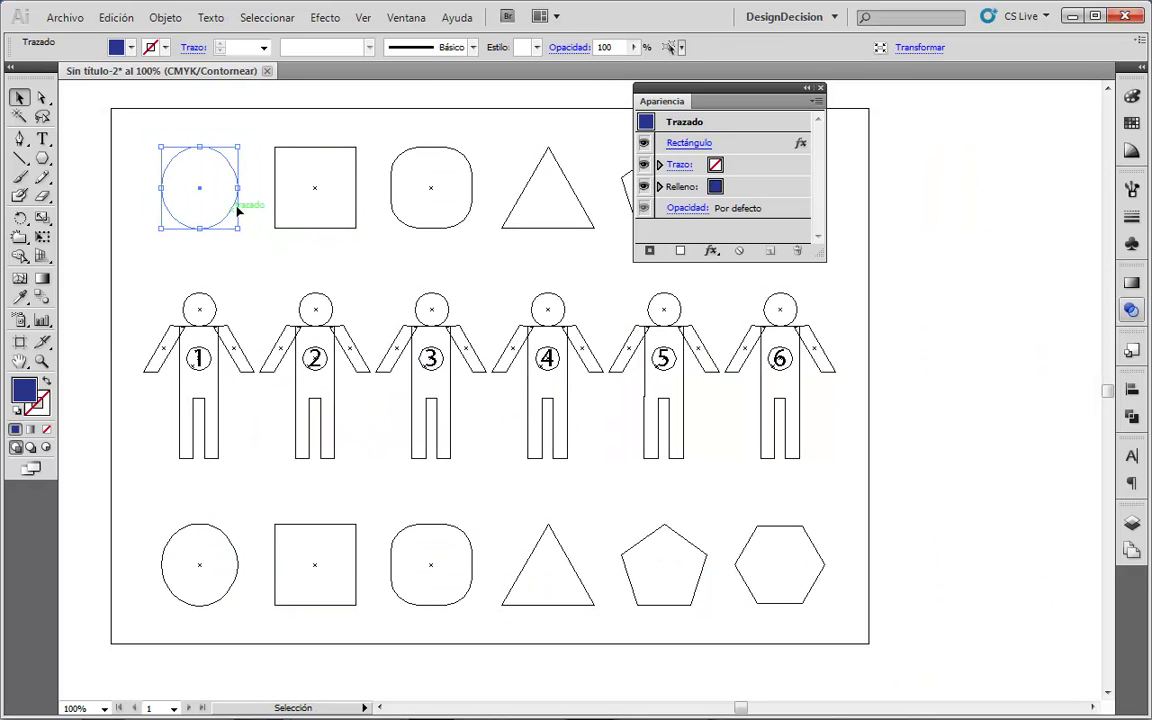
{"action": "key", "text": "ctrl+y"}
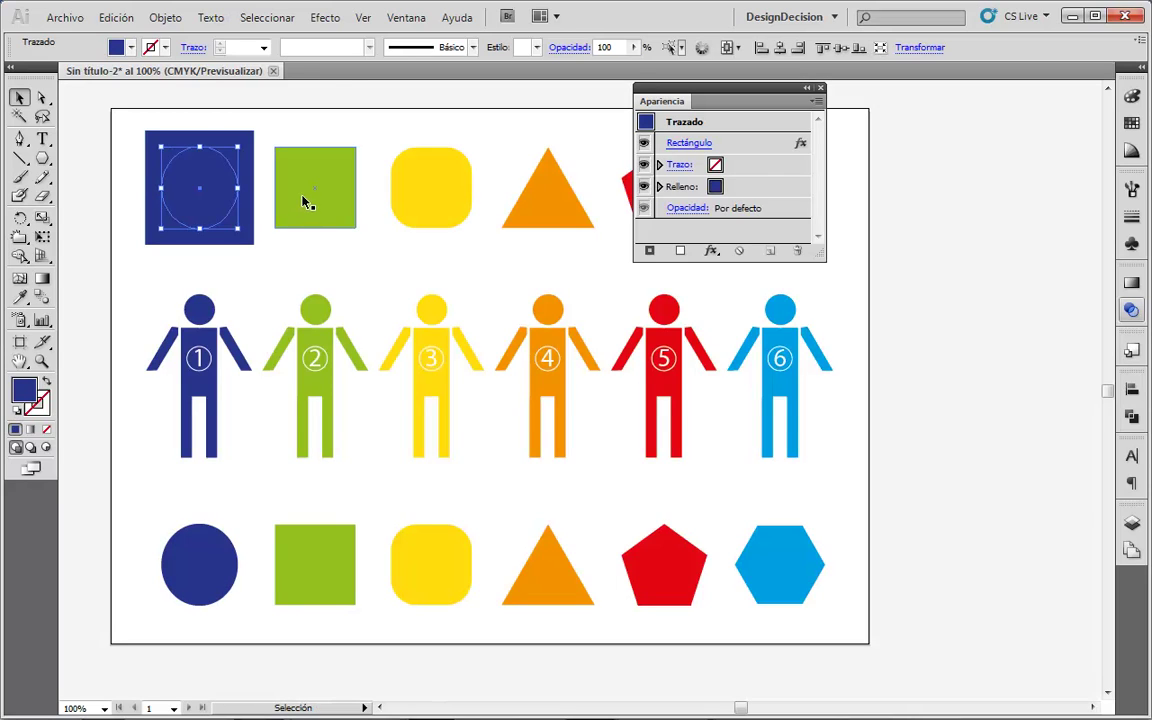
{"action": "left_click", "coordinate": [351, 248]}
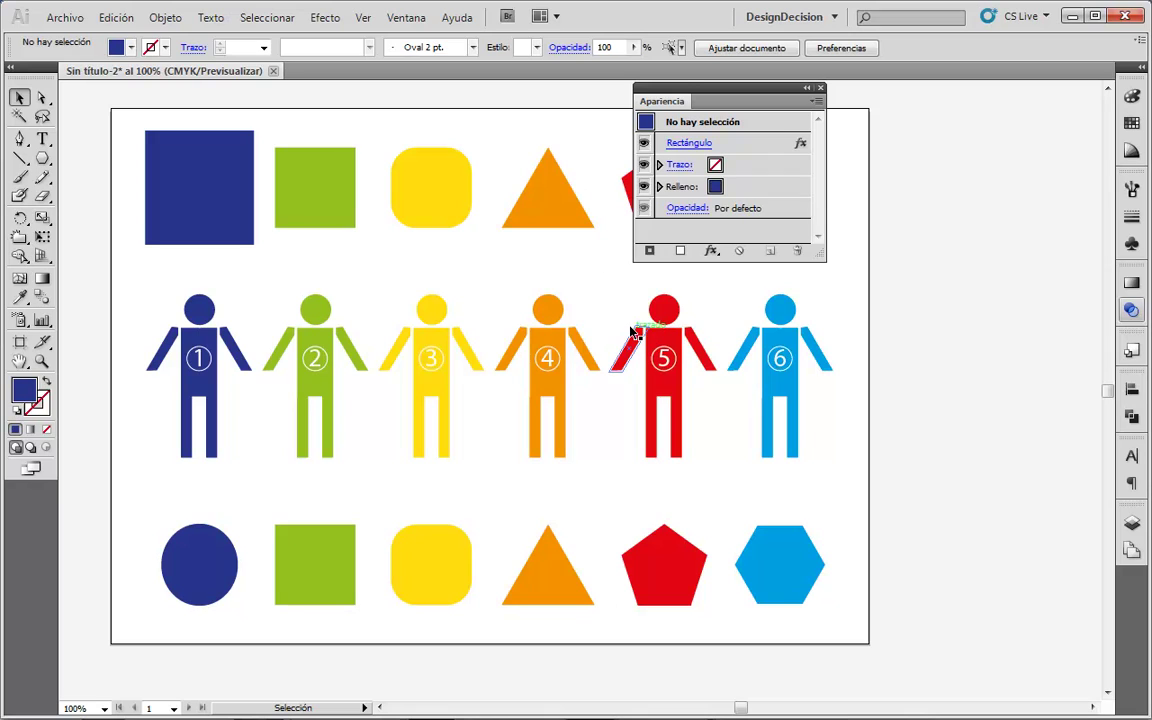
- Reopen the Rectángulo effect's options for the blue circle and close them without changes
{"action": "left_click", "coordinate": [204, 191]}
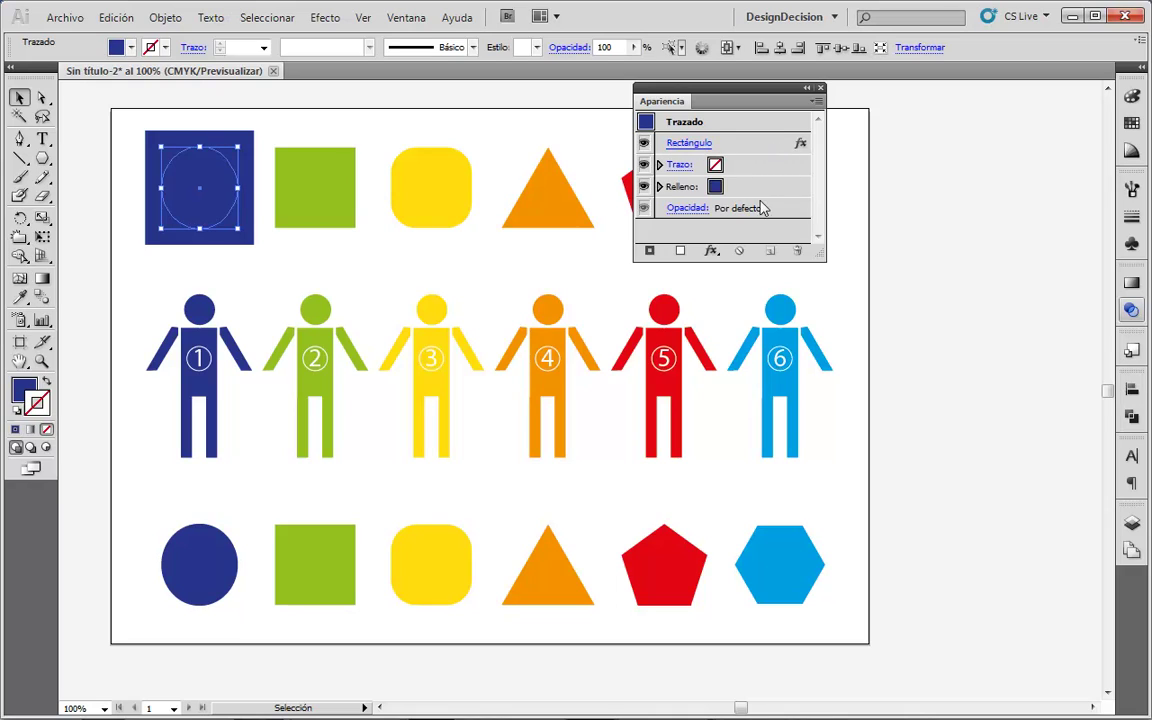
{"action": "left_click", "coordinate": [697, 146]}
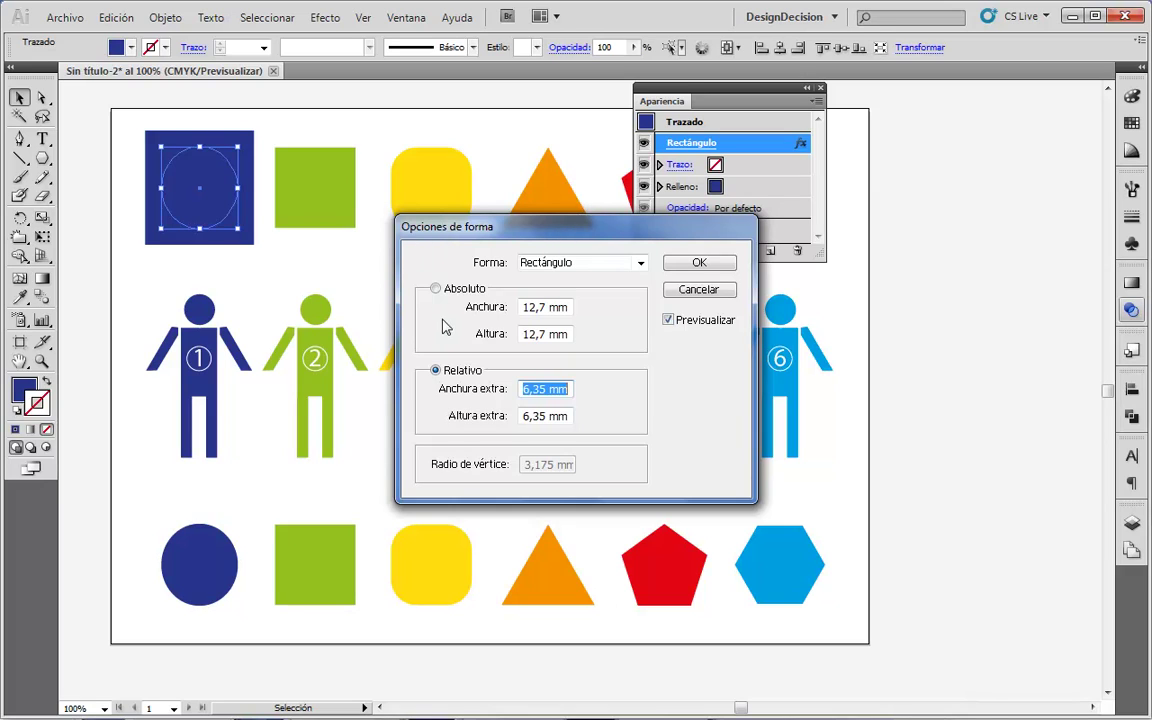
{"action": "left_click", "coordinate": [698, 289]}
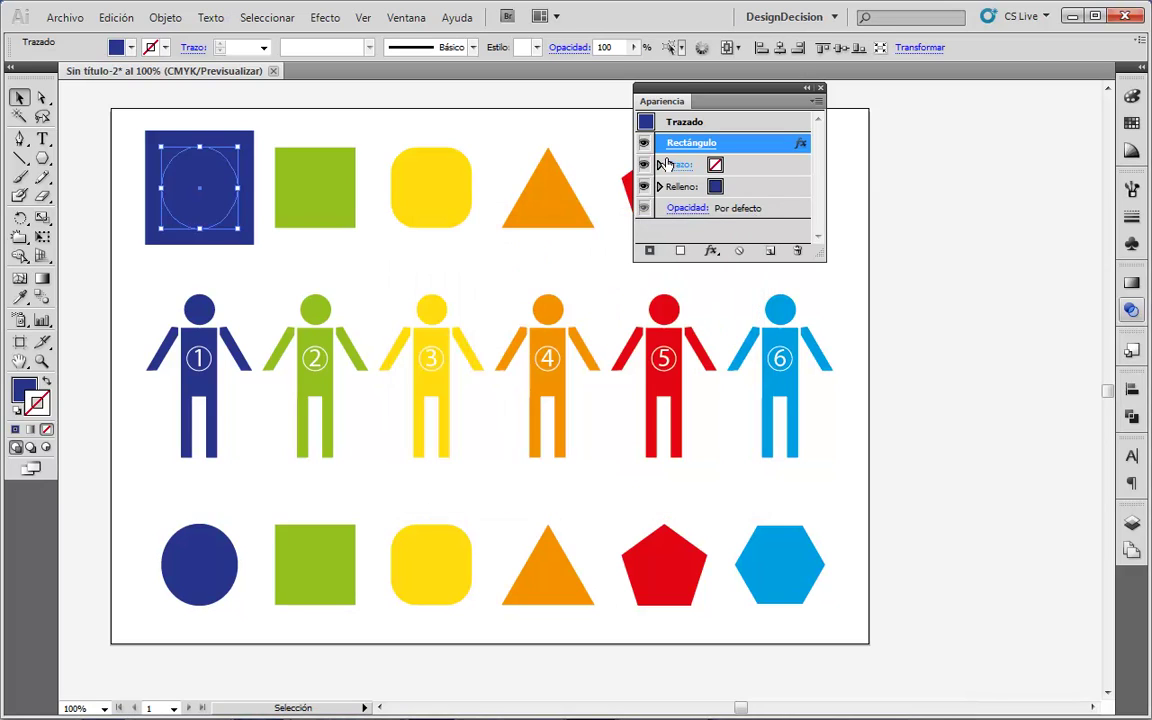
- Toggle the Rectángulo effect's visibility off and on twice and delete the effect from the blue circle
{"action": "left_click", "coordinate": [644, 144]}
{"action": "left_click", "coordinate": [644, 144]}
{"action": "left_click", "coordinate": [644, 144]}
{"action": "left_click", "coordinate": [644, 144]}
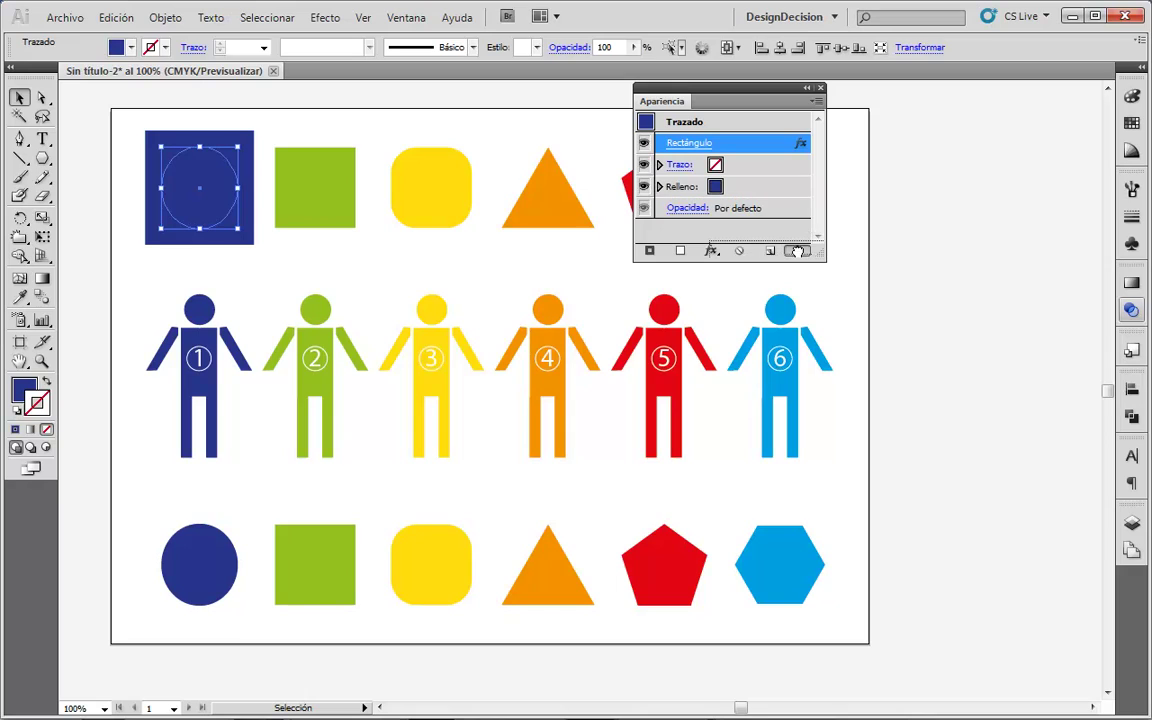
{"action": "left_click", "coordinate": [797, 251]}
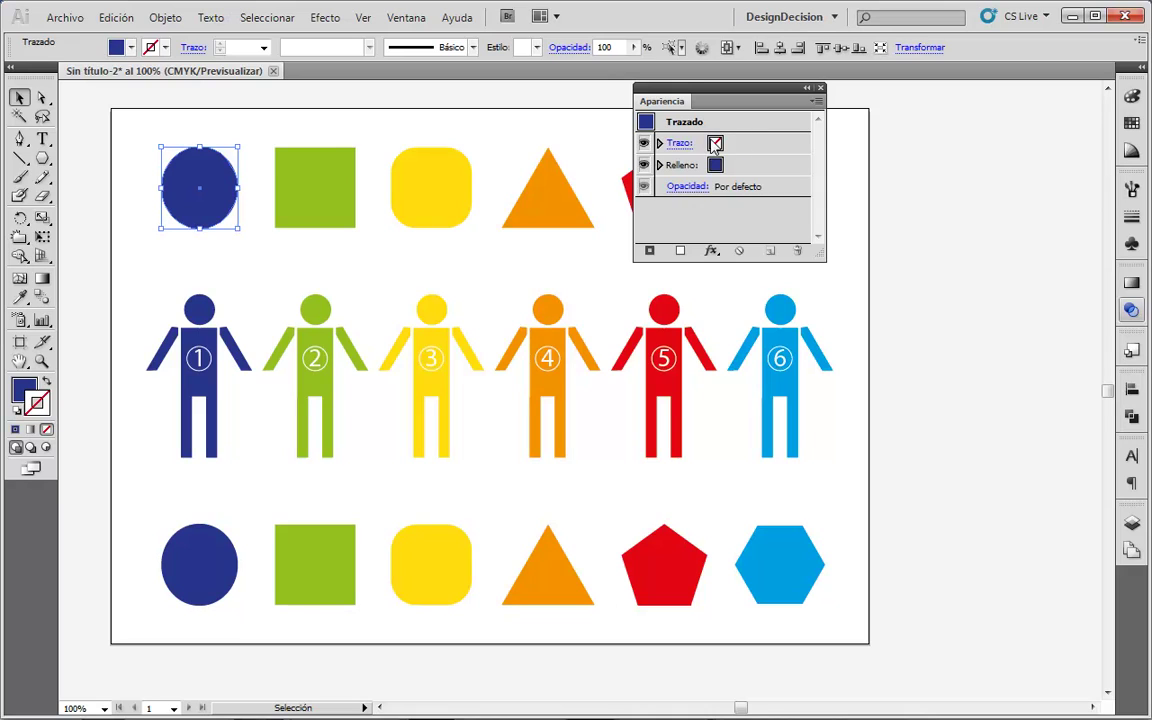
- Start a Deformar Arco effect on the upper green square and turn on its preview
{"action": "left_click", "coordinate": [325, 210]}
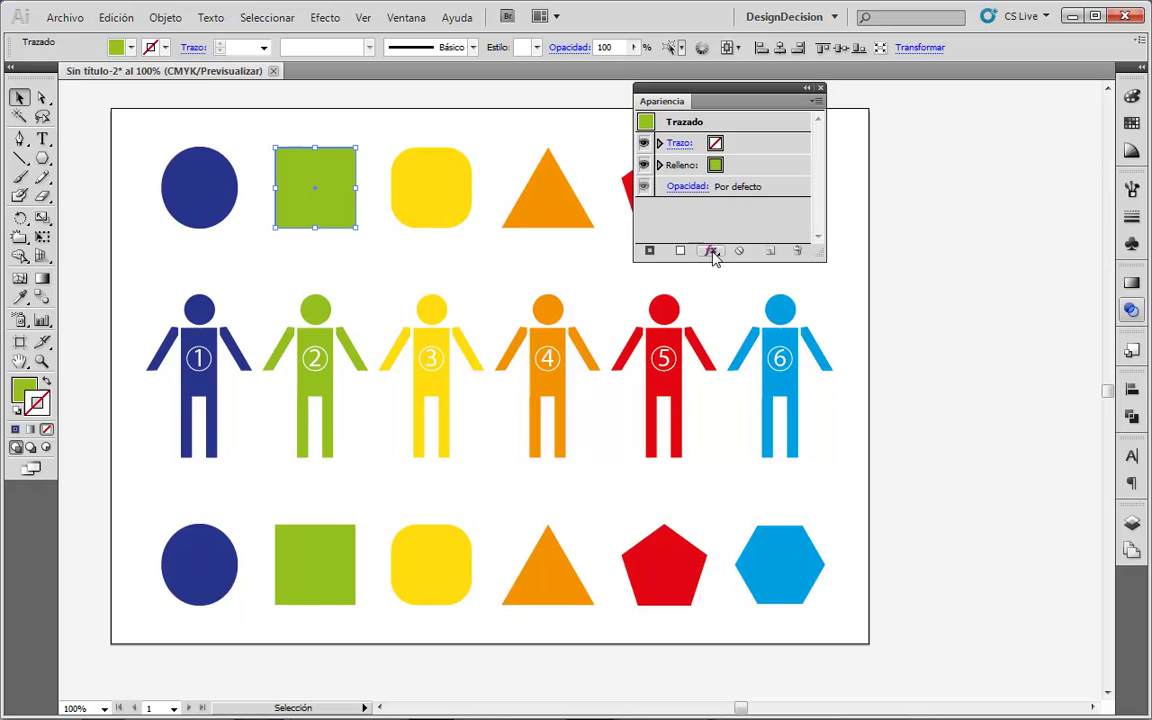
{"action": "left_click", "coordinate": [712, 252]}
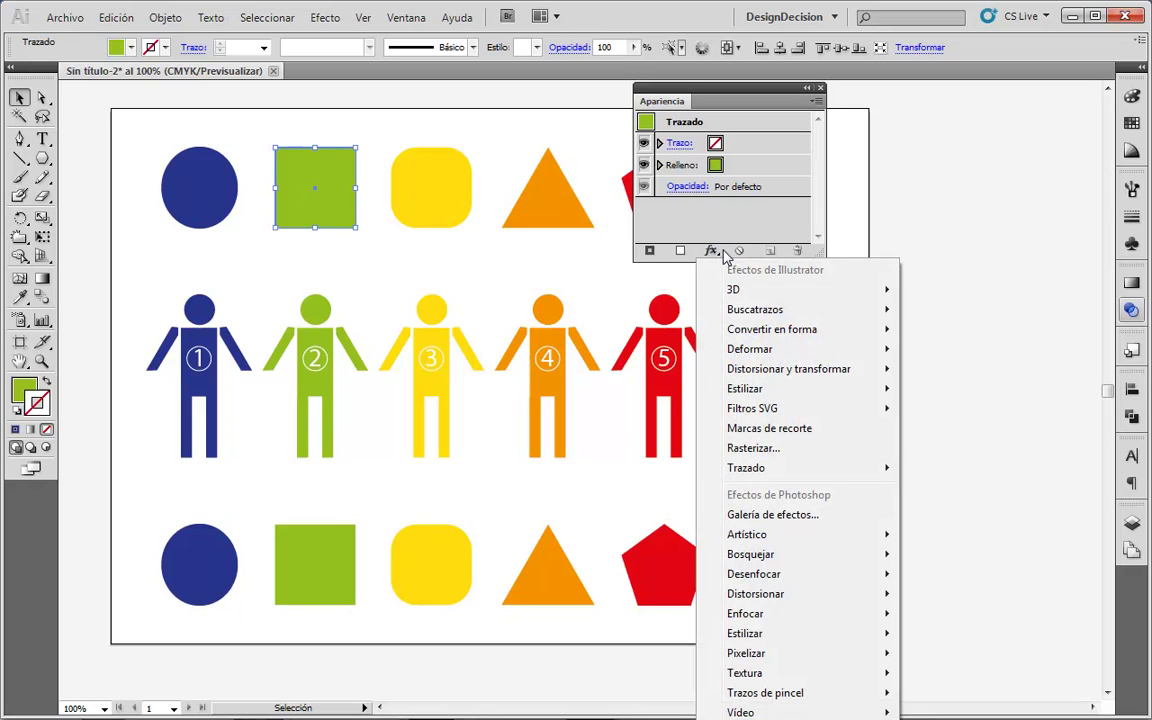
{"action": "mouse_move", "coordinate": [787, 337]}
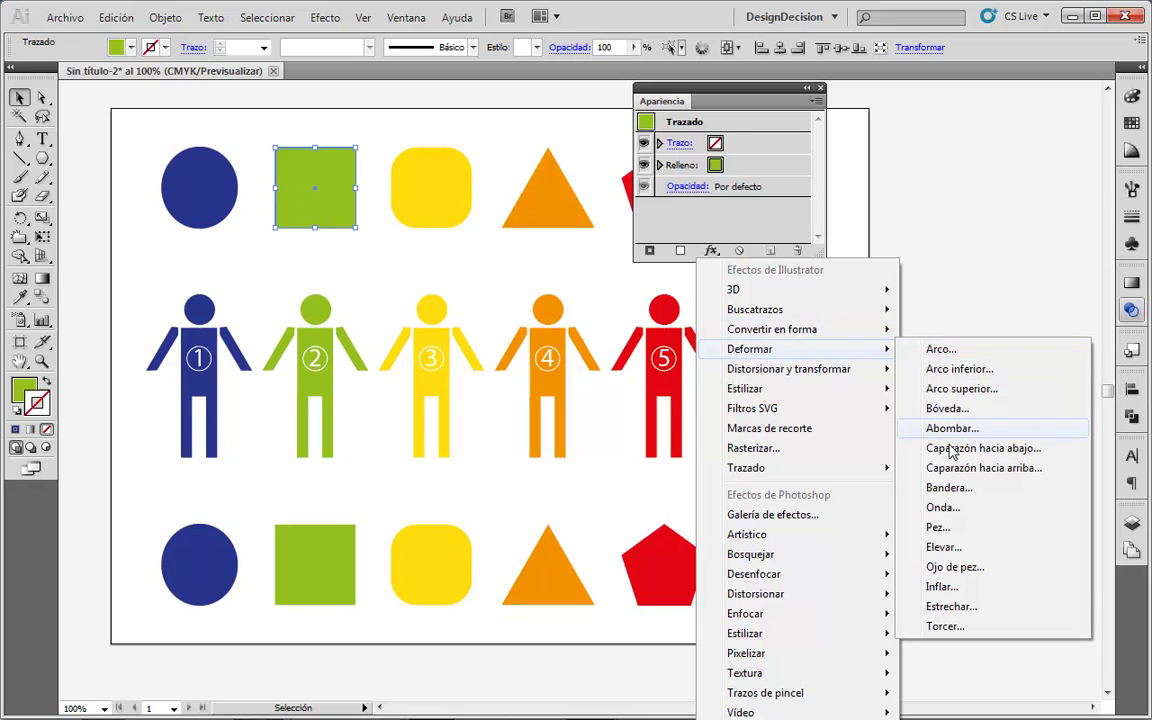
{"action": "left_click", "coordinate": [940, 349]}
{"action": "left_click_drag", "start_coordinate": [593, 238], "coordinate": [767, 130]}
{"action": "left_click", "coordinate": [783, 170]}
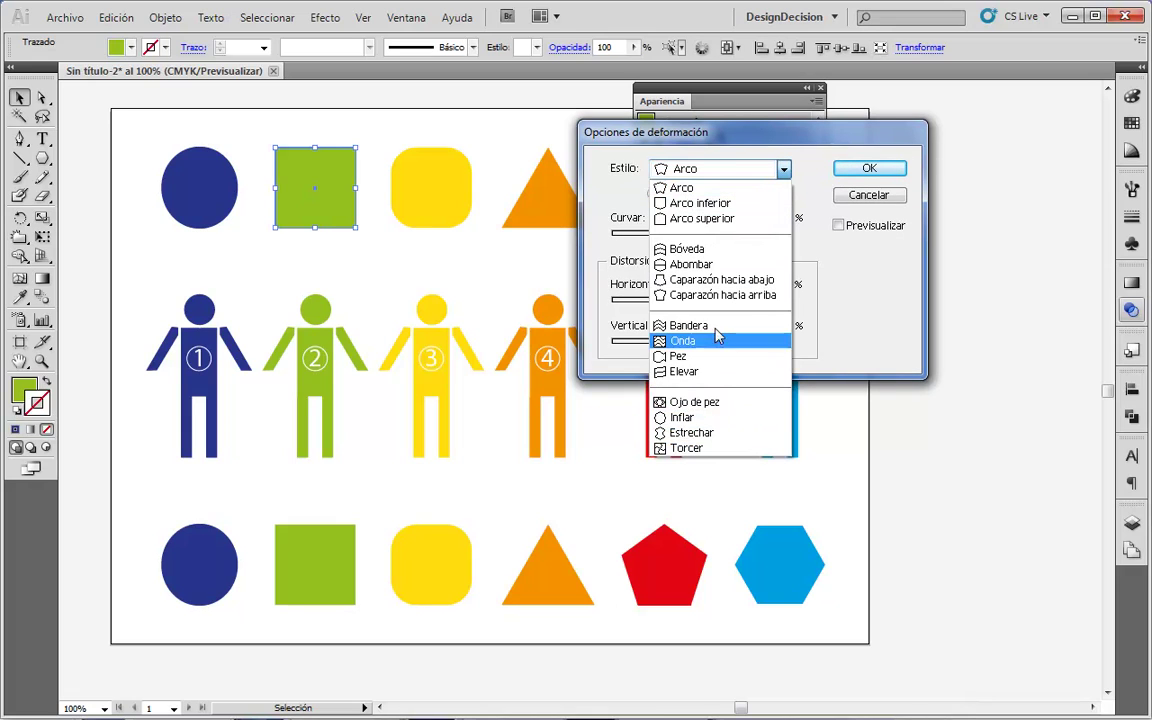
{"action": "left_click", "coordinate": [843, 240]}
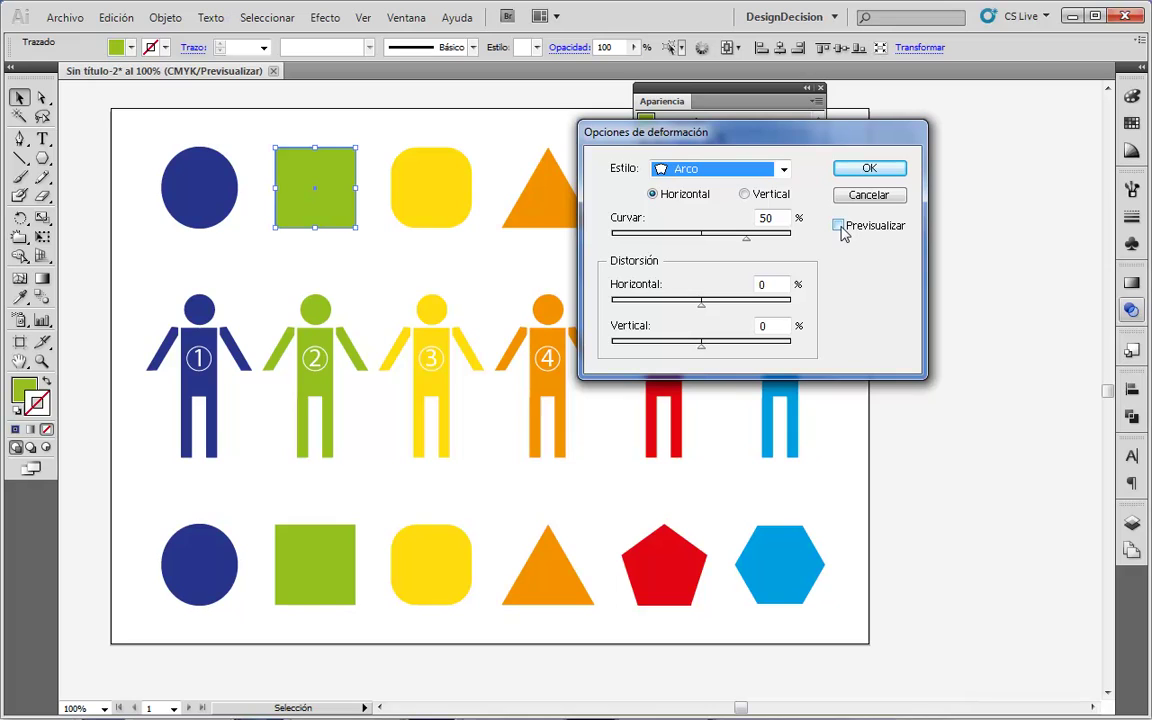
{"action": "left_click", "coordinate": [839, 226]}
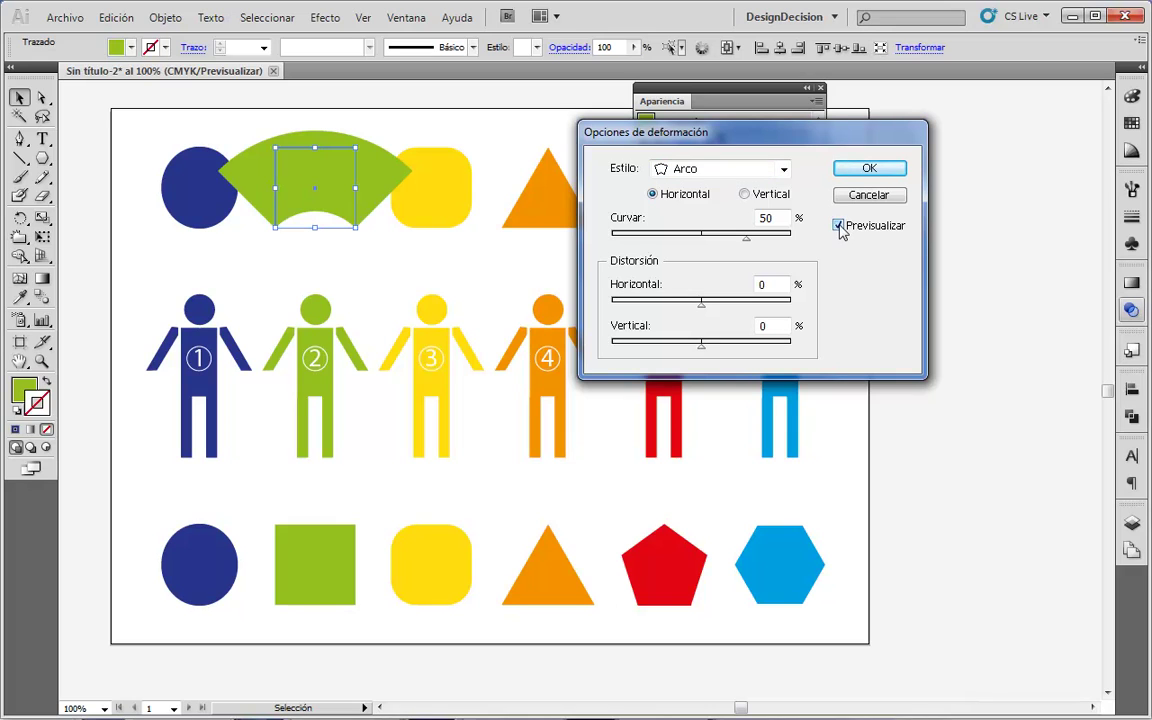
- Preview the Arco inferior and Abombar warp styles on the green square, then choose Caparazón hacia abajo
{"action": "left_click_drag", "start_coordinate": [789, 140], "coordinate": [793, 172]}
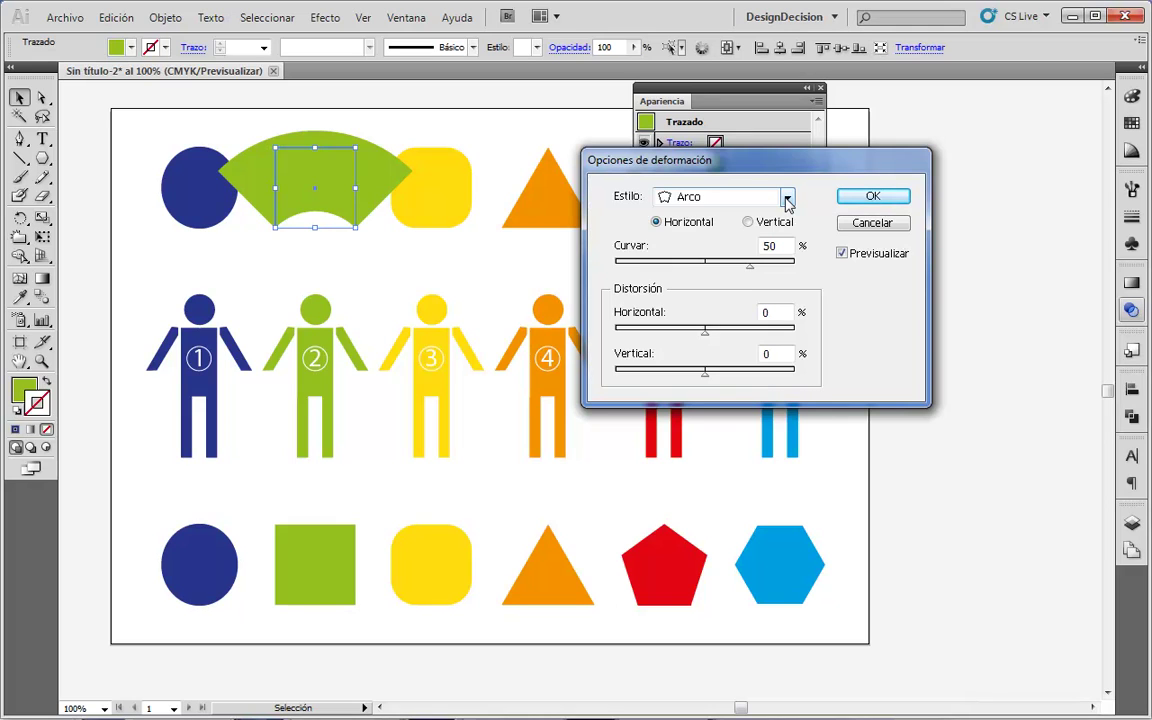
{"action": "left_click", "coordinate": [788, 201]}
{"action": "left_click", "coordinate": [757, 230]}
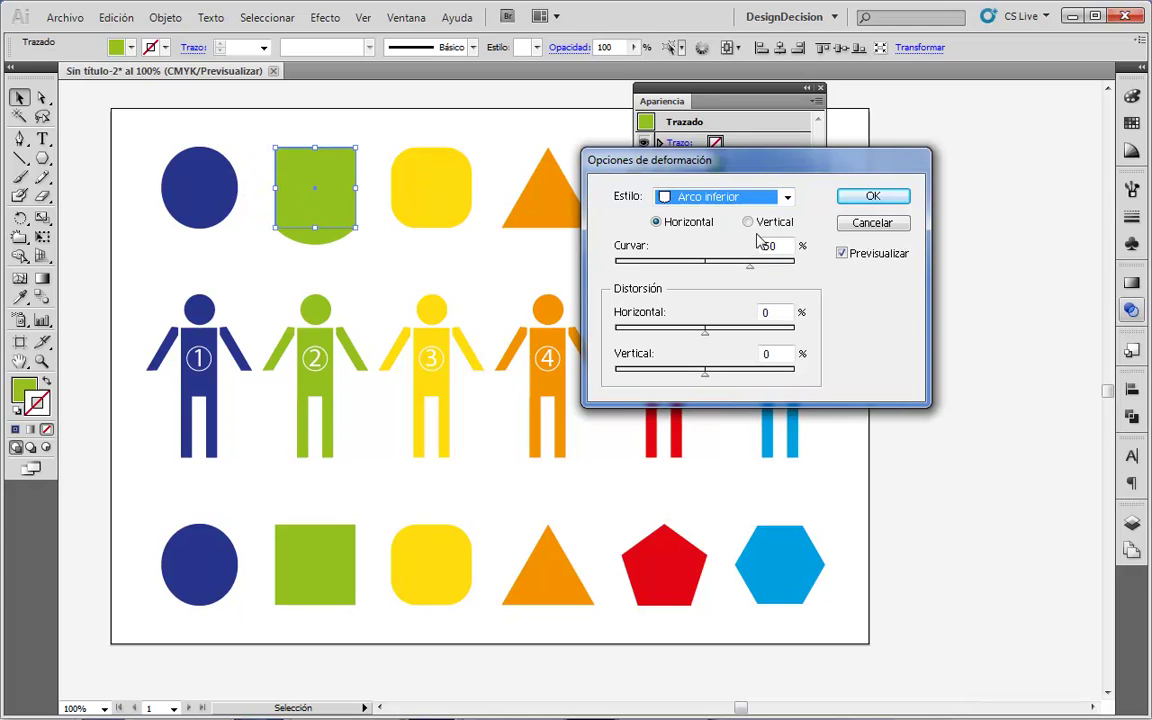
{"action": "left_click", "coordinate": [788, 201]}
{"action": "left_click", "coordinate": [700, 291]}
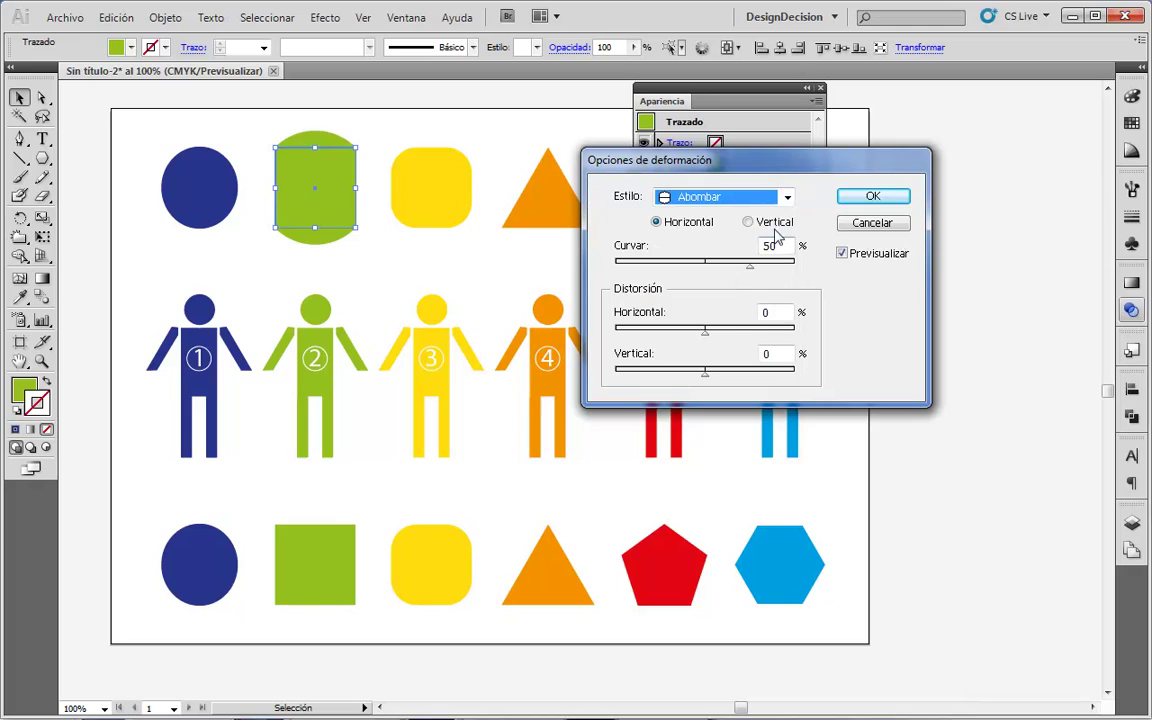
{"action": "left_click", "coordinate": [787, 200]}
{"action": "left_click", "coordinate": [718, 310]}
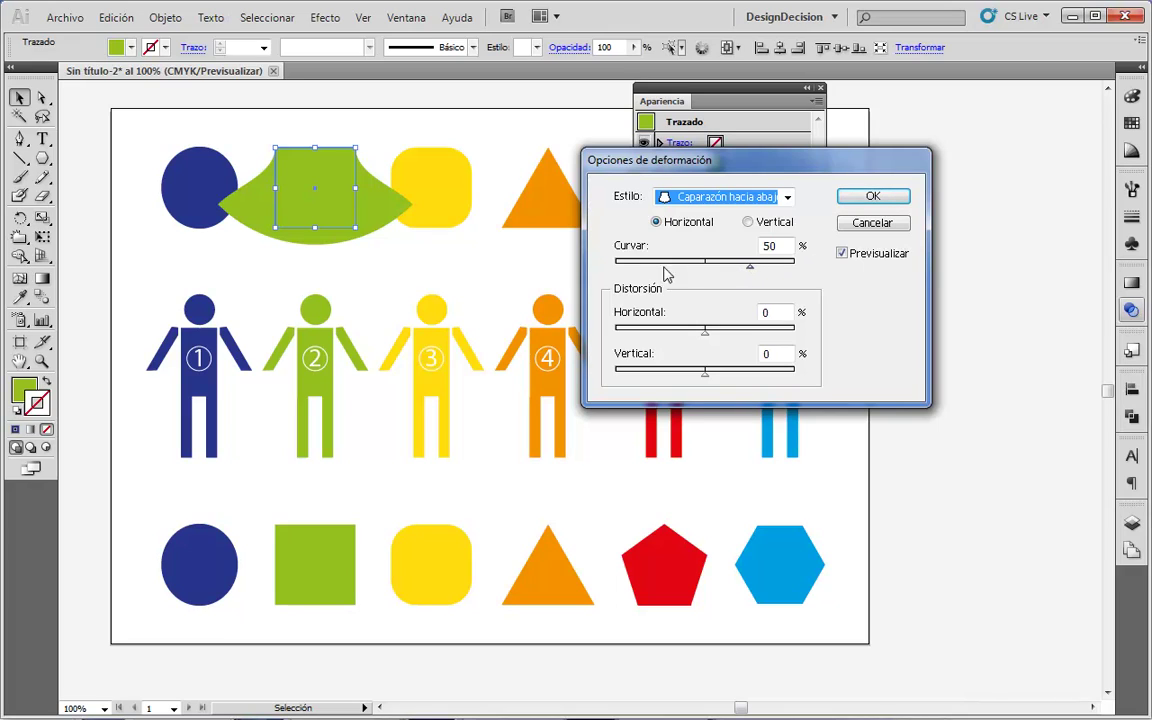
- Apply the warp with Curvar 41 % and horizontal distortion -14 %, keeping the Horizontal orientation after comparing it with Vertical
{"action": "mouse_move", "coordinate": [751, 273]}
{"action": "left_mouse_down"}
{"action": "mouse_move", "coordinate": [675, 266]}
{"action": "mouse_move", "coordinate": [741, 265]}
{"action": "left_mouse_up"}
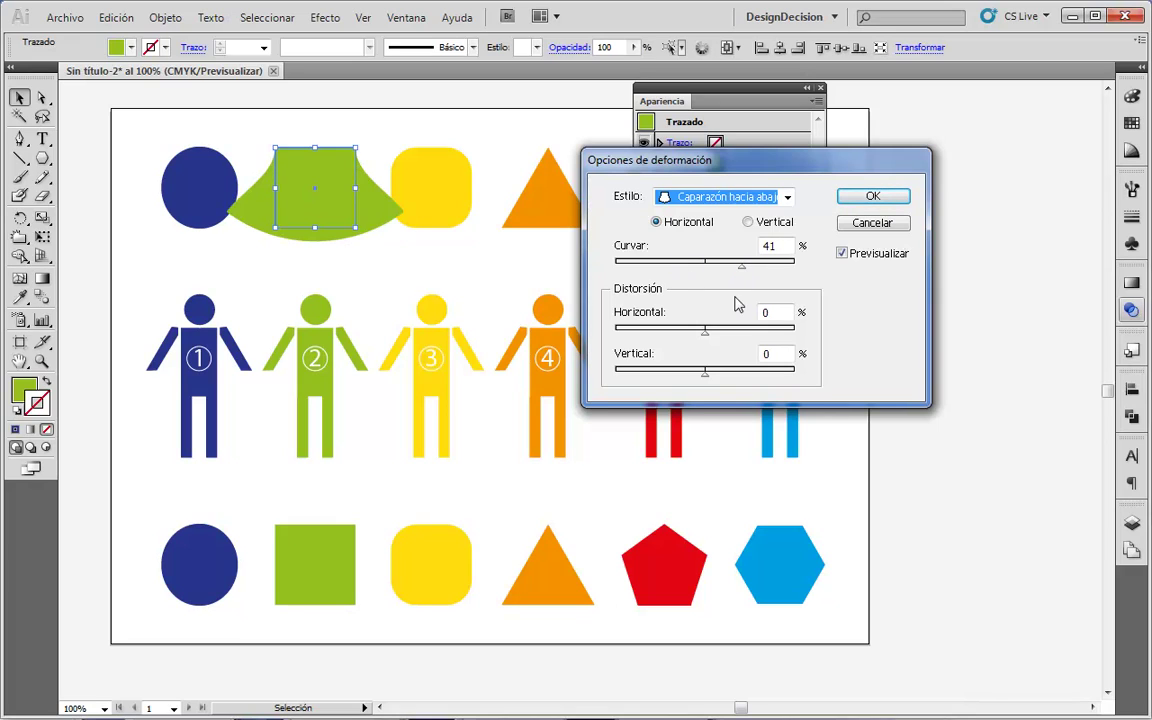
{"action": "mouse_move", "coordinate": [706, 333]}
{"action": "left_mouse_down"}
{"action": "mouse_move", "coordinate": [740, 335]}
{"action": "mouse_move", "coordinate": [691, 332]}
{"action": "left_mouse_up"}
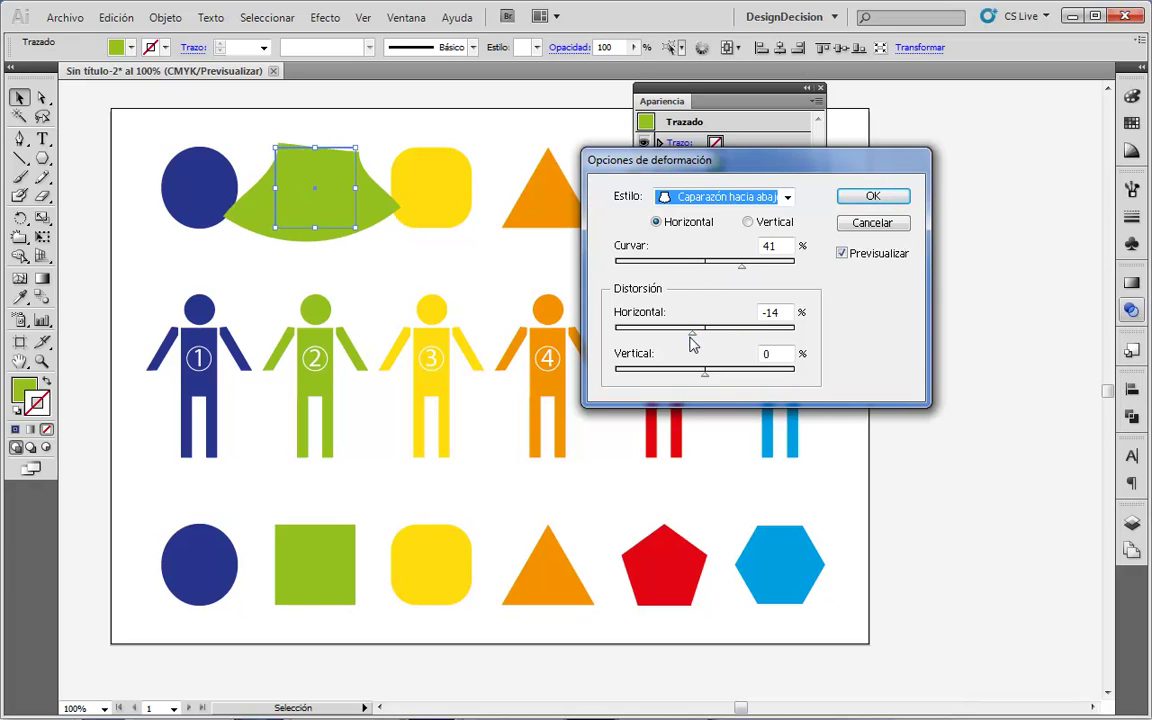
{"action": "left_click", "coordinate": [760, 222]}
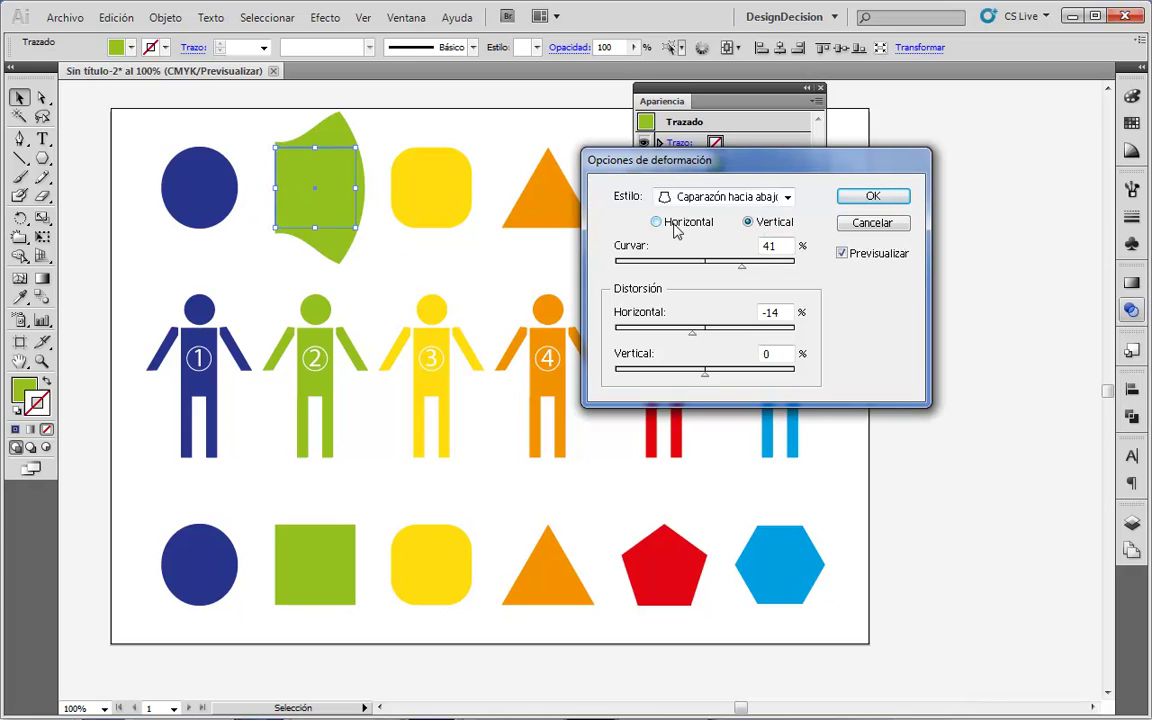
{"action": "left_click", "coordinate": [688, 225]}
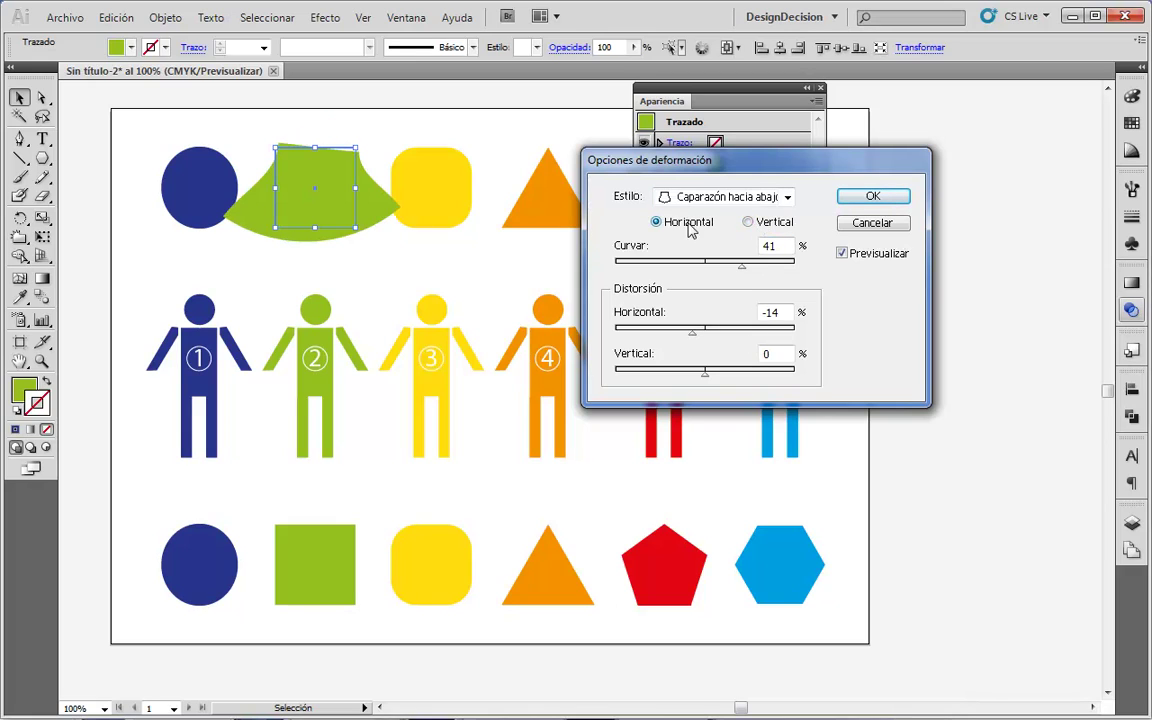
{"action": "left_click", "coordinate": [788, 197]}
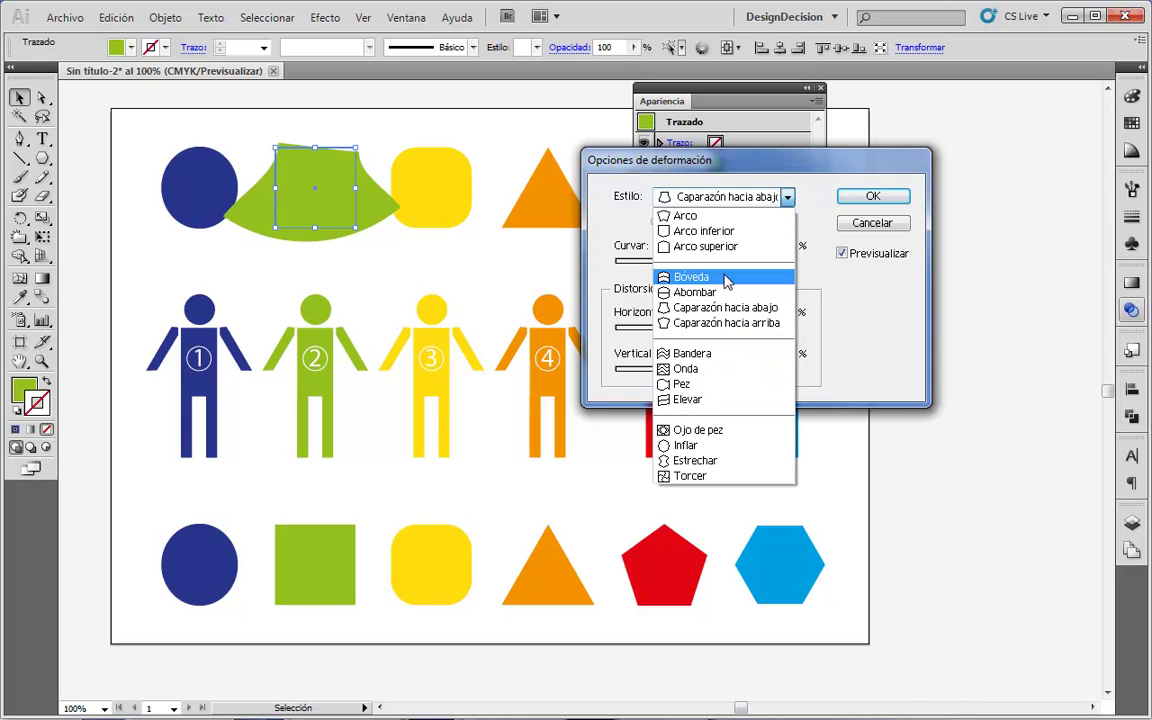
{"action": "left_click", "coordinate": [880, 327]}
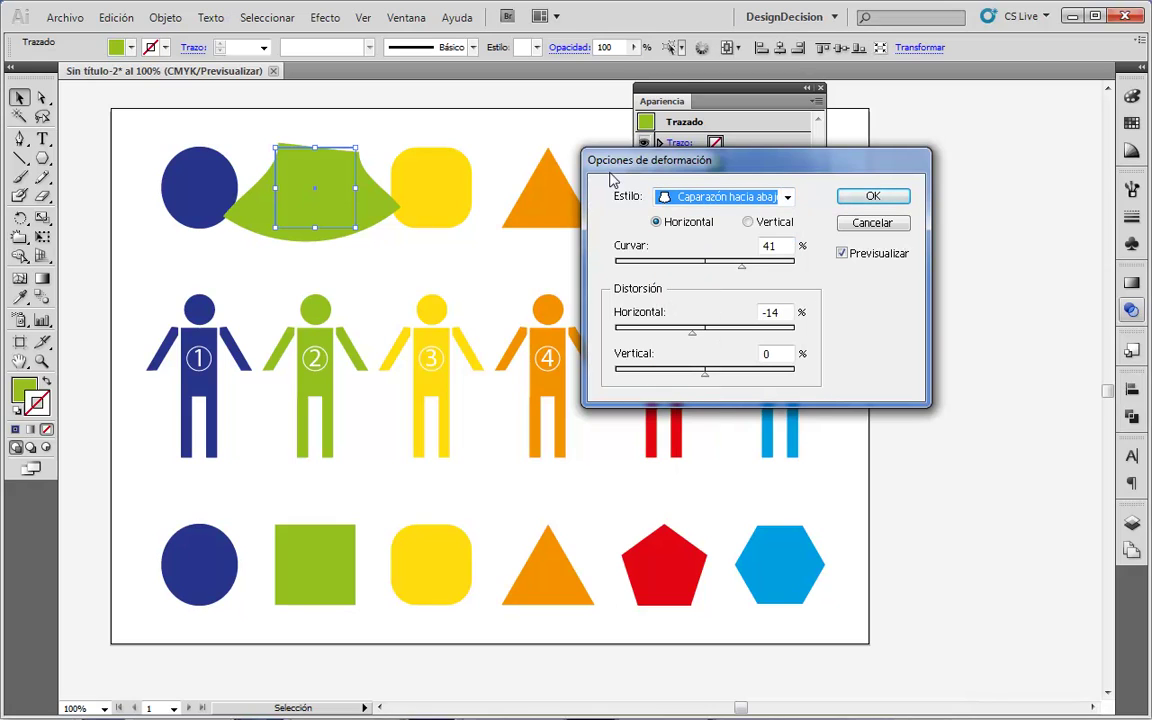
{"action": "left_click", "coordinate": [874, 197]}
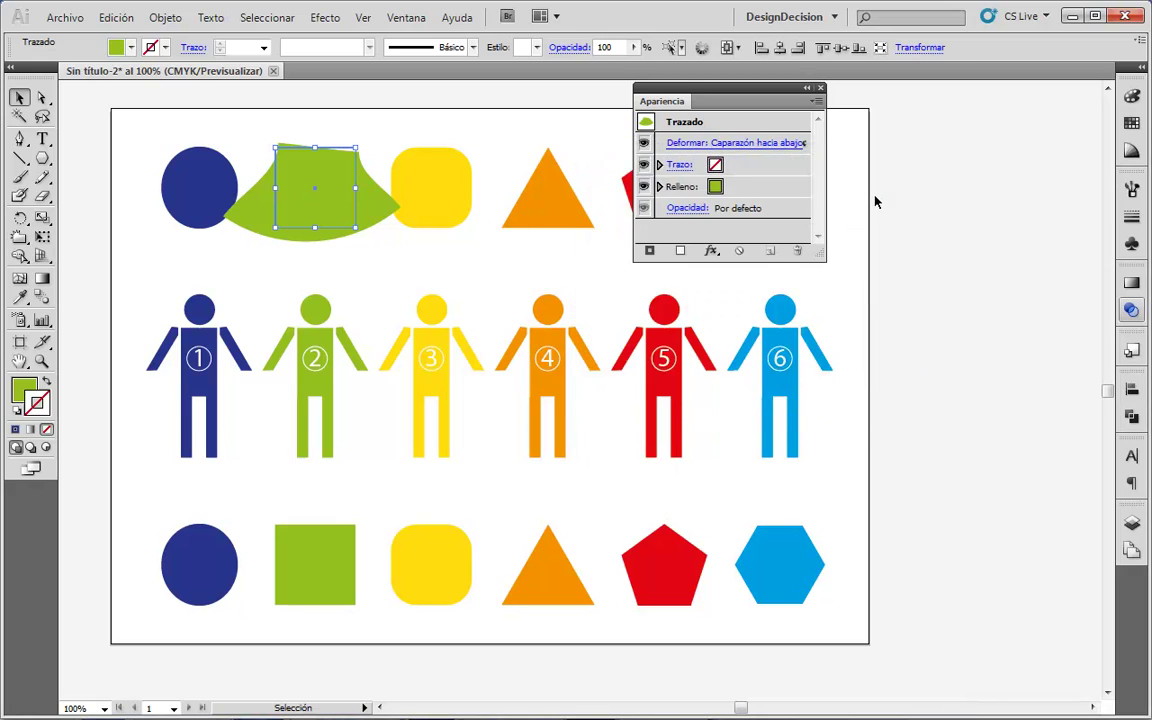
- Add a second Deformar effect to the green shape with Bandera style, Horizontal orientation, Curvar 41 % and horizontal distortion -14 %
{"action": "left_click", "coordinate": [710, 250]}
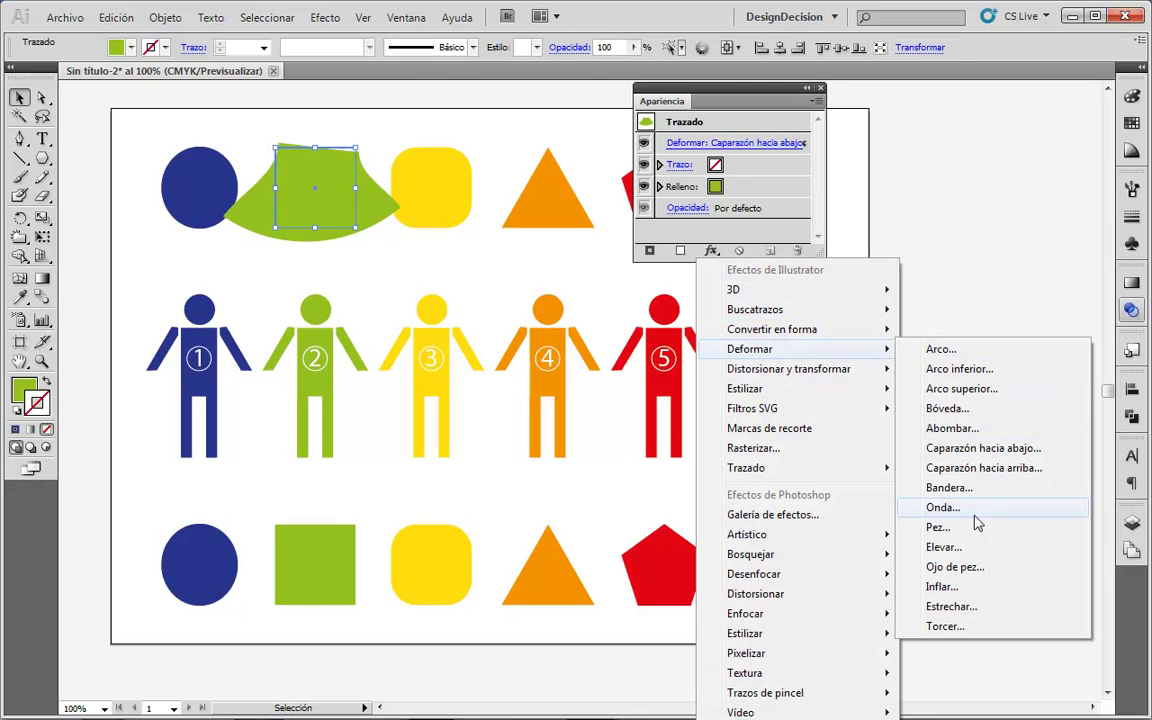
{"action": "left_click", "coordinate": [970, 587]}
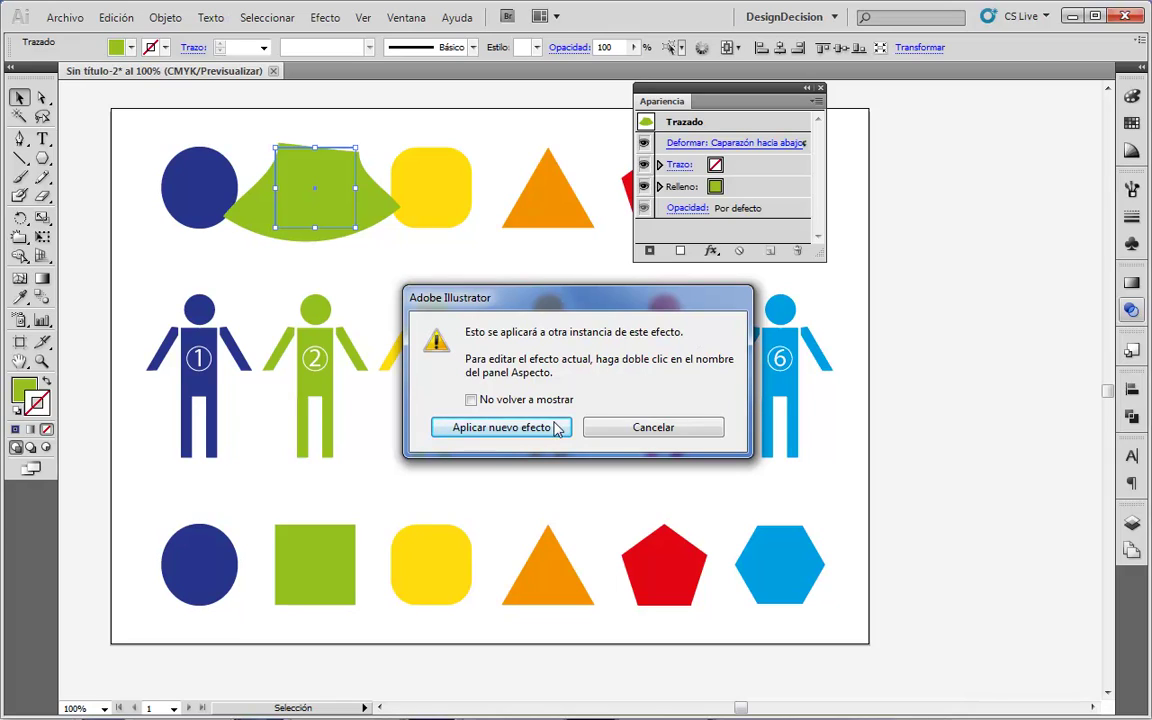
{"action": "left_click", "coordinate": [489, 427]}
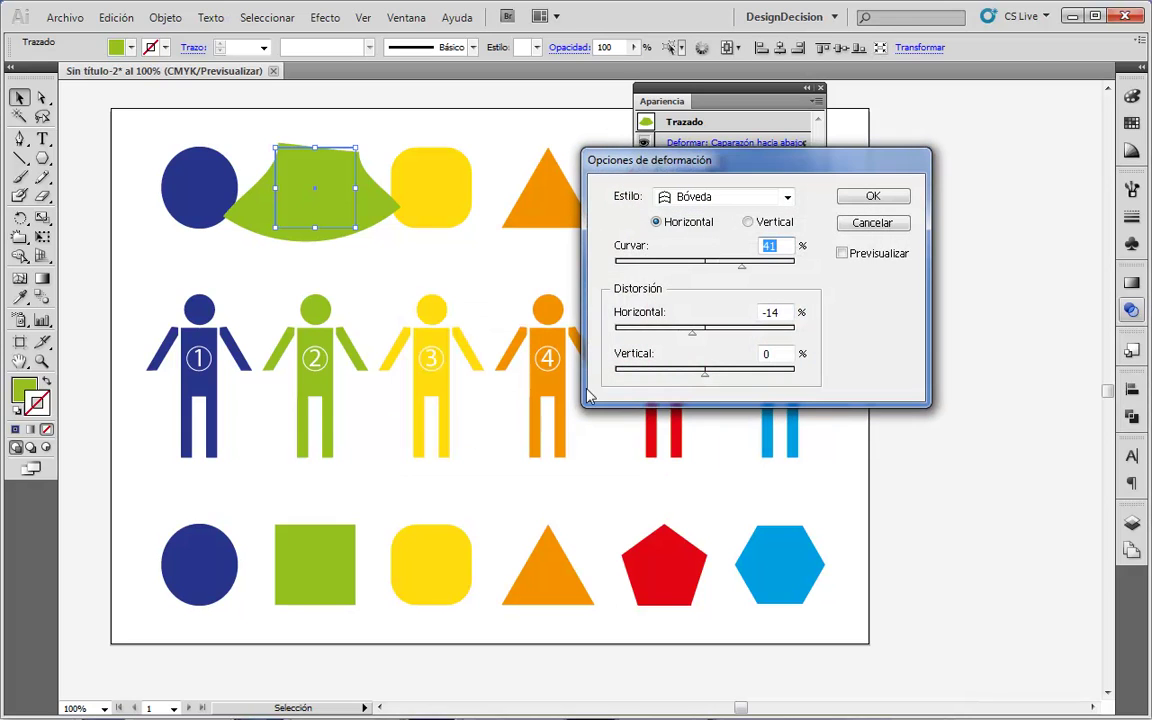
{"action": "left_click", "coordinate": [787, 196]}
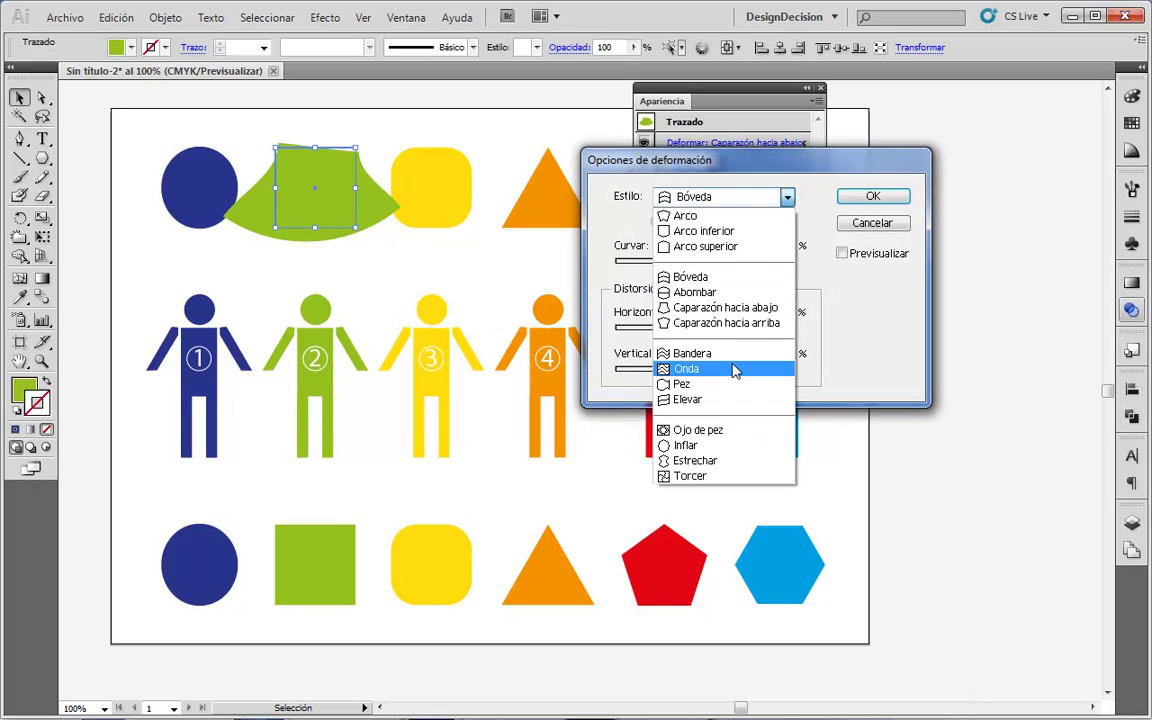
{"action": "left_click", "coordinate": [733, 355]}
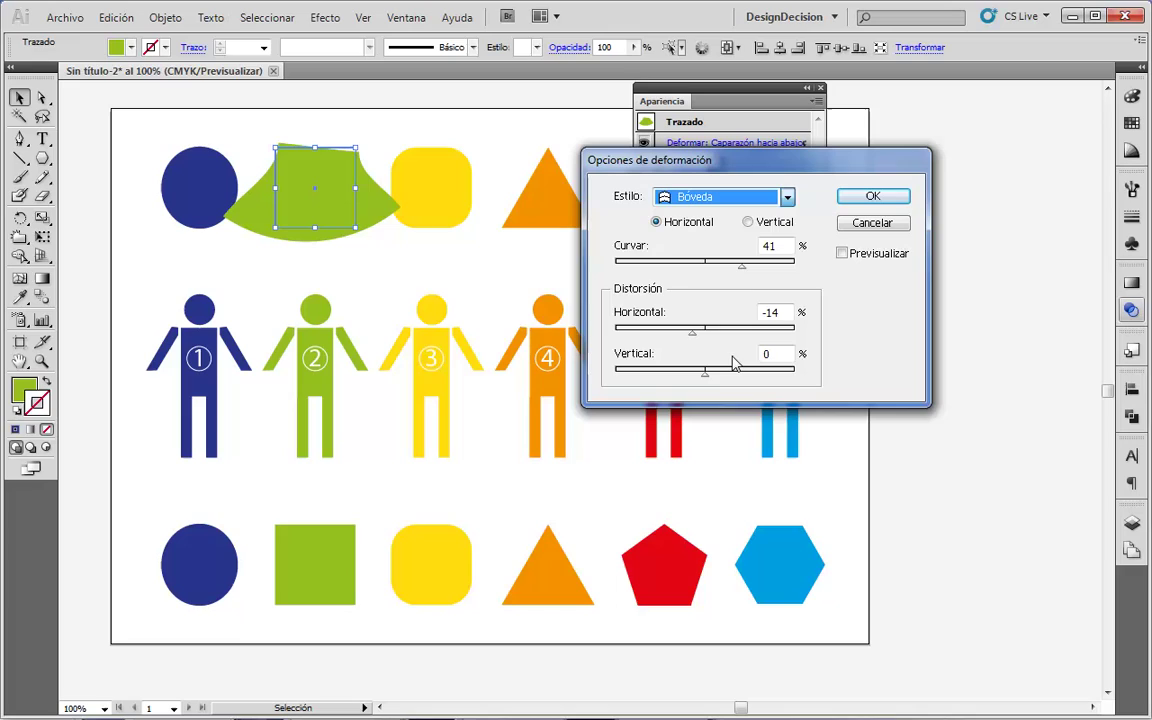
{"action": "left_click", "coordinate": [843, 254]}
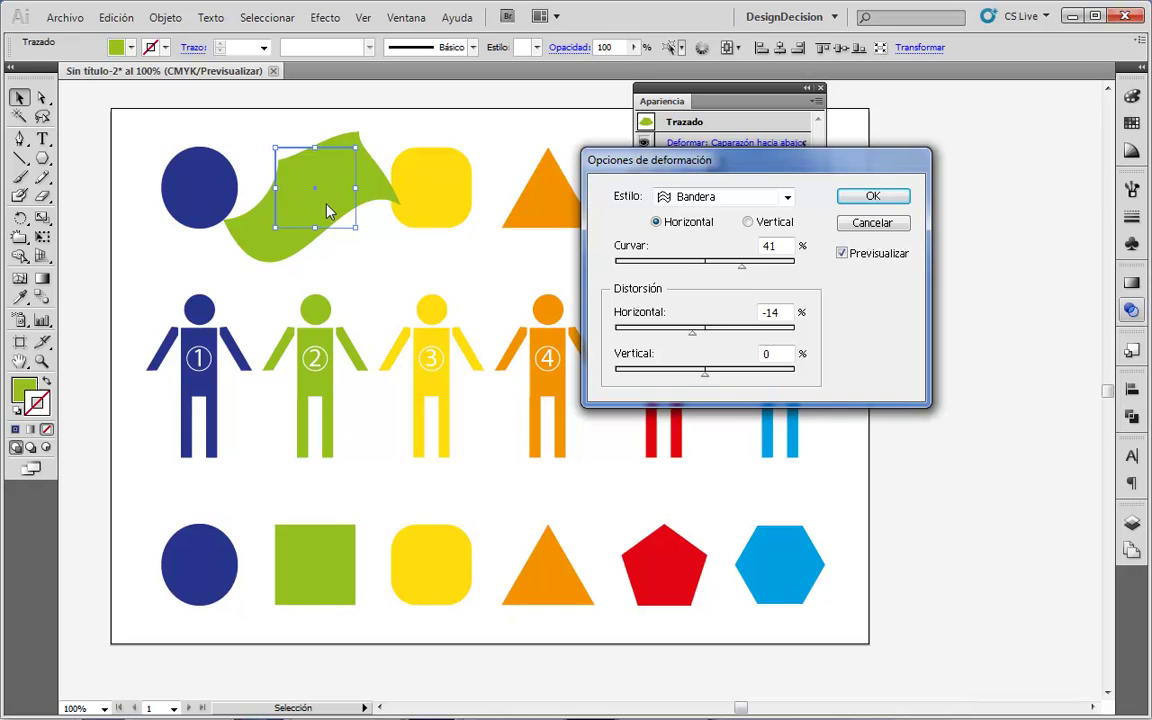
{"action": "left_click", "coordinate": [870, 198]}
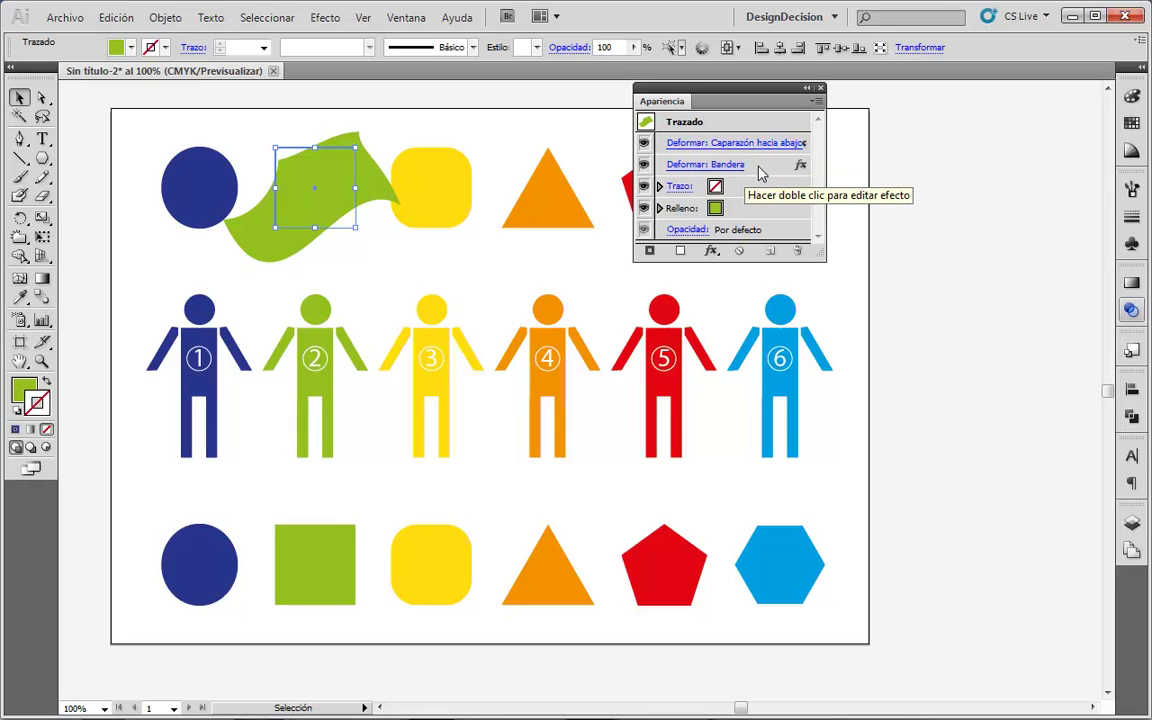
- Move the Bandera effect above the Caparazón hacia abajo effect in the green shape's appearance
{"action": "left_click_drag", "start_coordinate": [760, 172], "coordinate": [760, 144]}
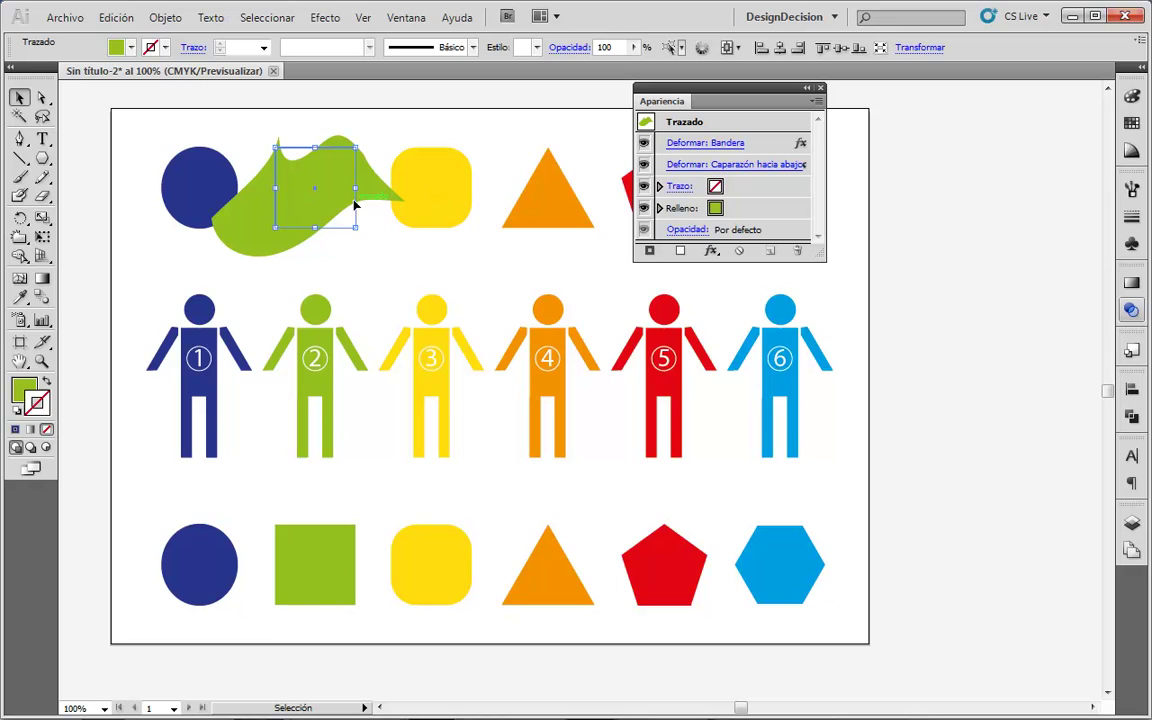
{"action": "left_click", "coordinate": [740, 146]}
{"action": "mouse_move", "coordinate": [757, 163]}
{"action": "left_mouse_down"}
{"action": "mouse_move", "coordinate": [754, 175]}
{"action": "mouse_move", "coordinate": [757, 146]}
{"action": "left_mouse_up"}
- Check the green shape's underlying path in outline view, return to preview mode and deselect it
{"action": "key", "text": "ctrl+y"}
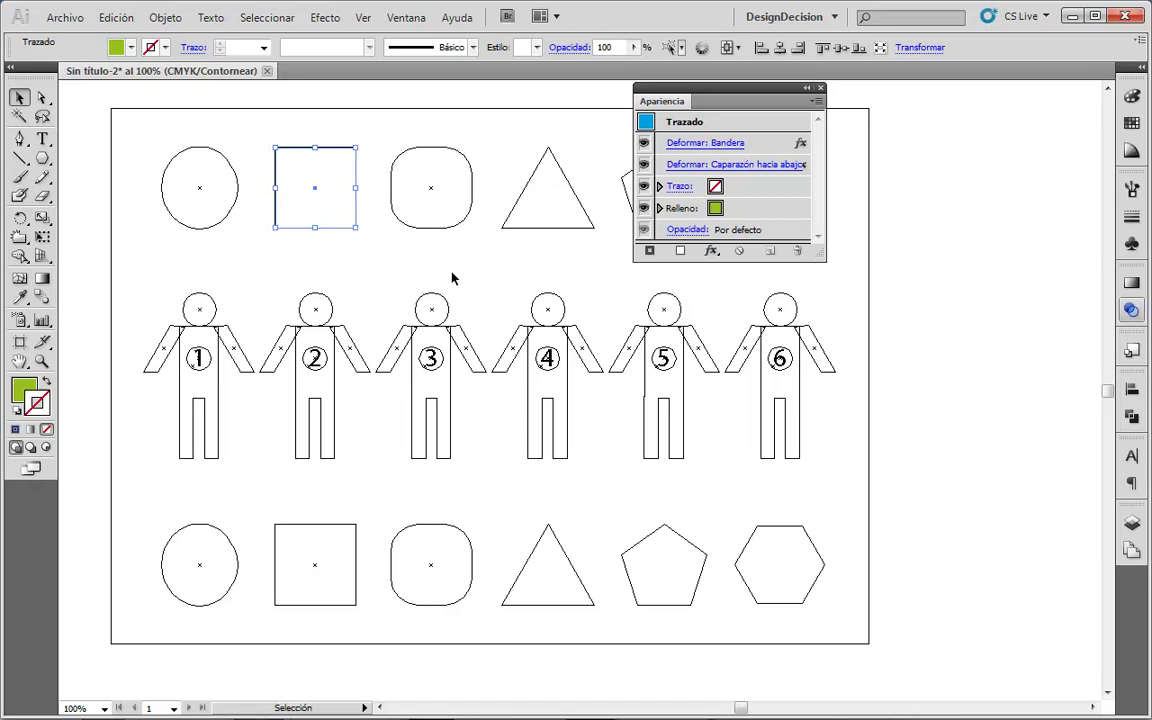
{"action": "key", "text": "ctrl+y"}
{"action": "left_click", "coordinate": [408, 284]}
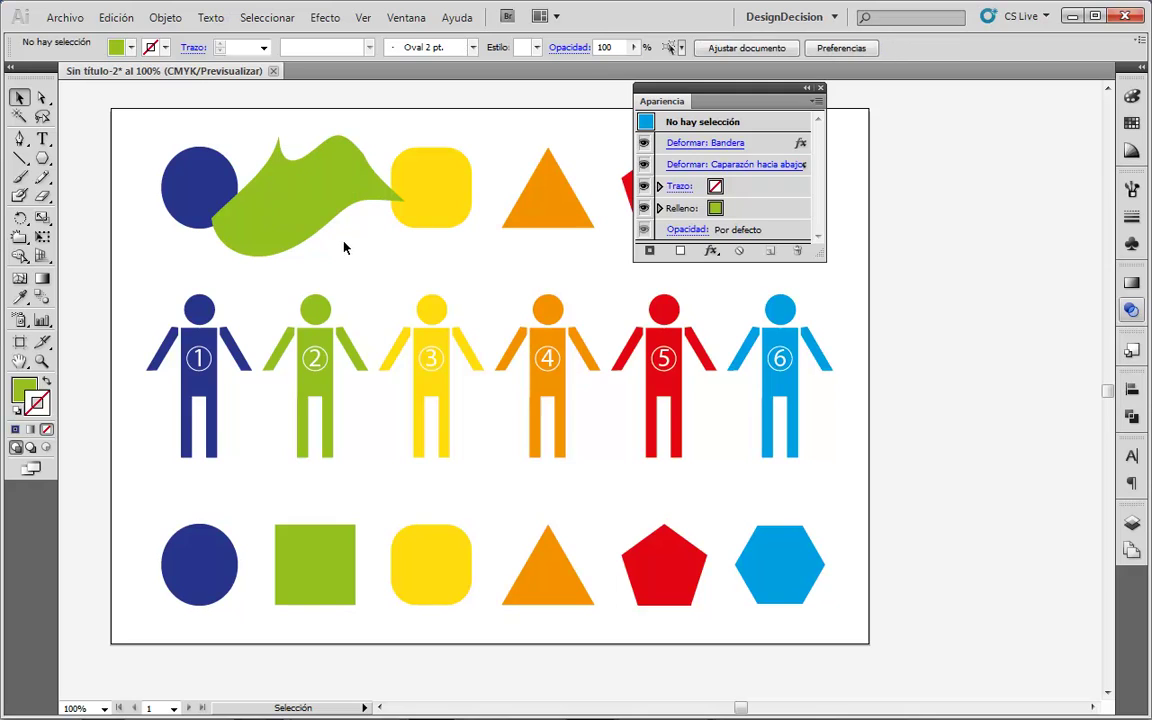
- Expand the green shape's appearance and check its new path in outline view before returning to preview mode
{"action": "left_click", "coordinate": [250, 192]}
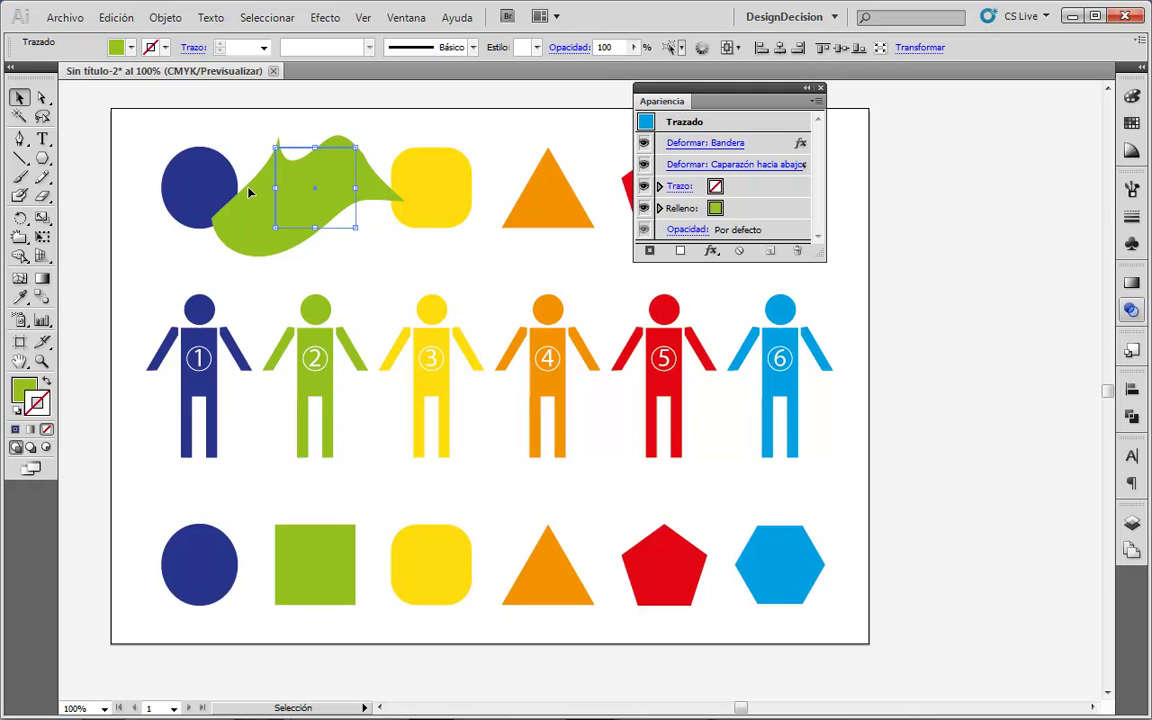
{"action": "left_click", "coordinate": [165, 18]}
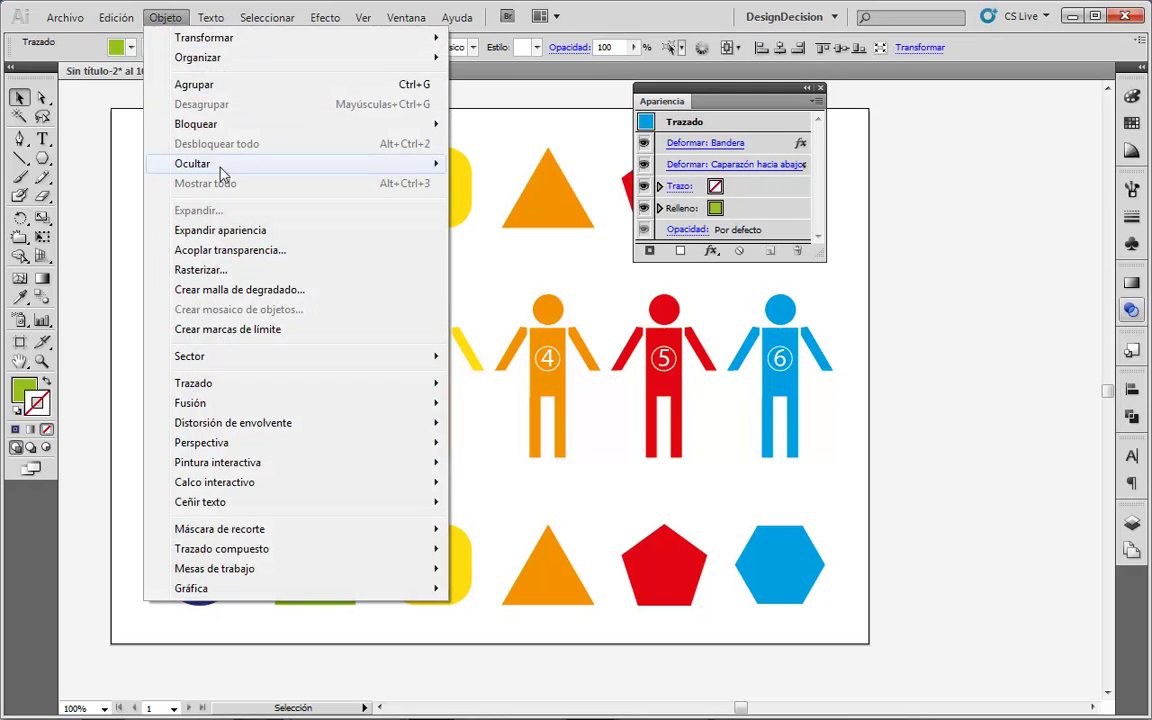
{"action": "left_click", "coordinate": [220, 230]}
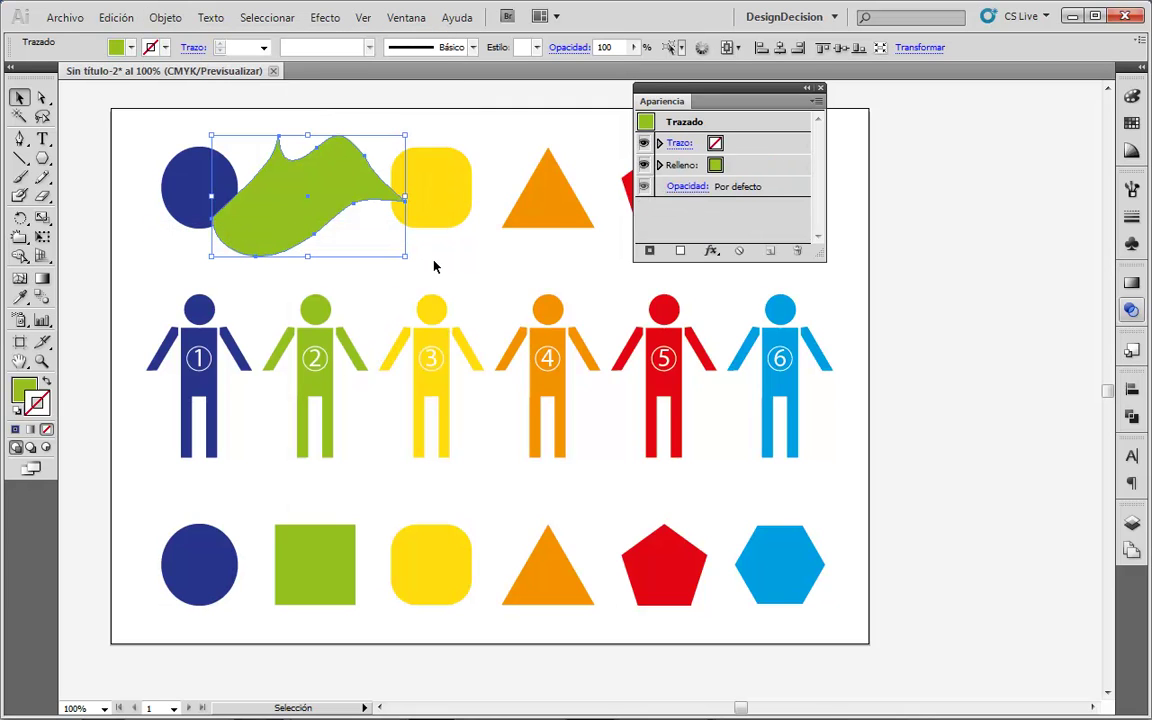
{"action": "key", "text": "ctrl+y"}
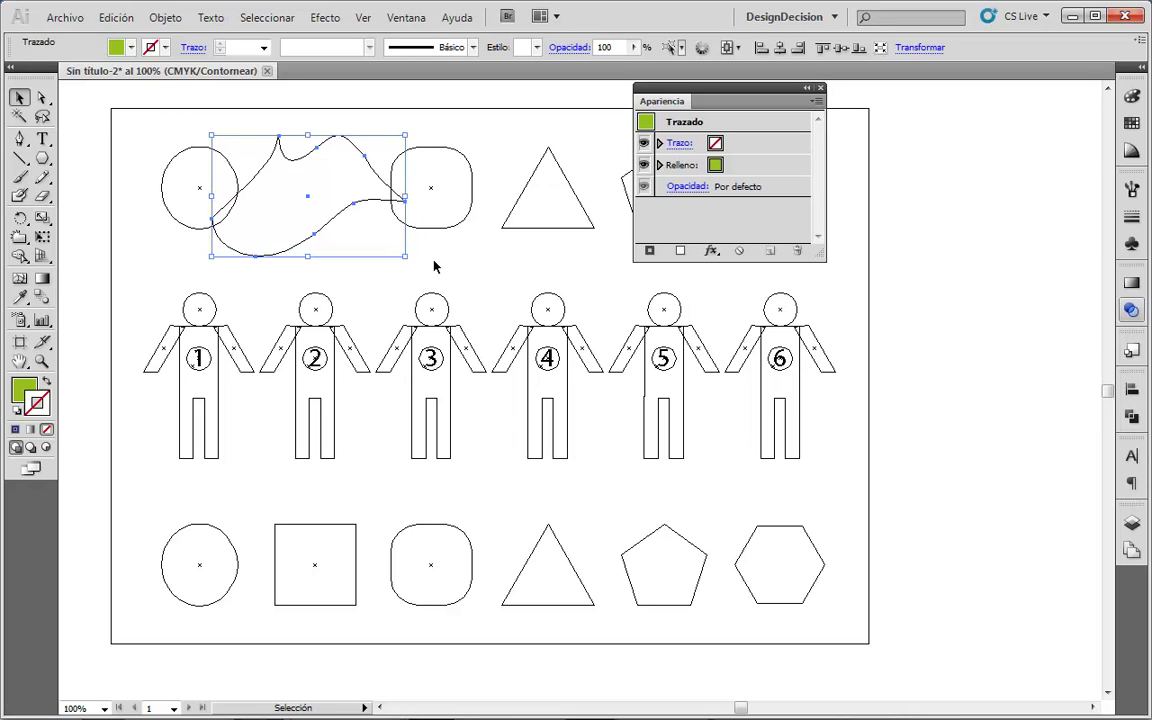
{"action": "key", "text": "ctrl+y"}
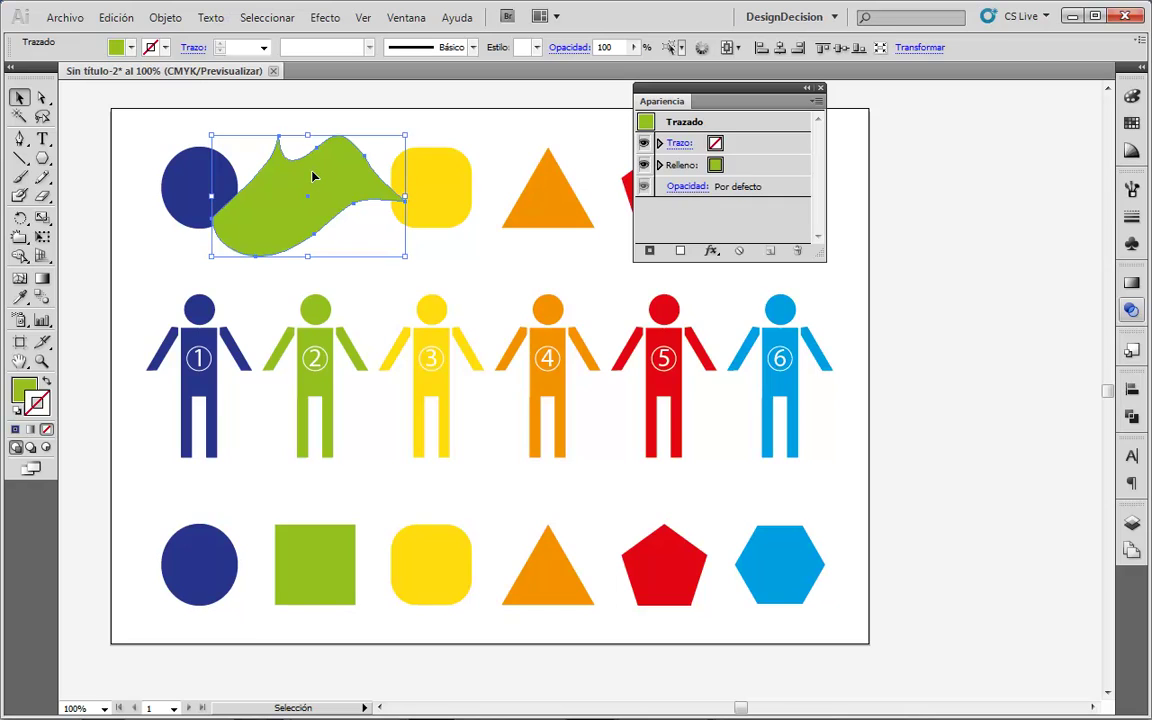
- Undo the appearance expansion and the reordering of the green shape's two warp effects
{"action": "key", "text": "ctrl+z"}
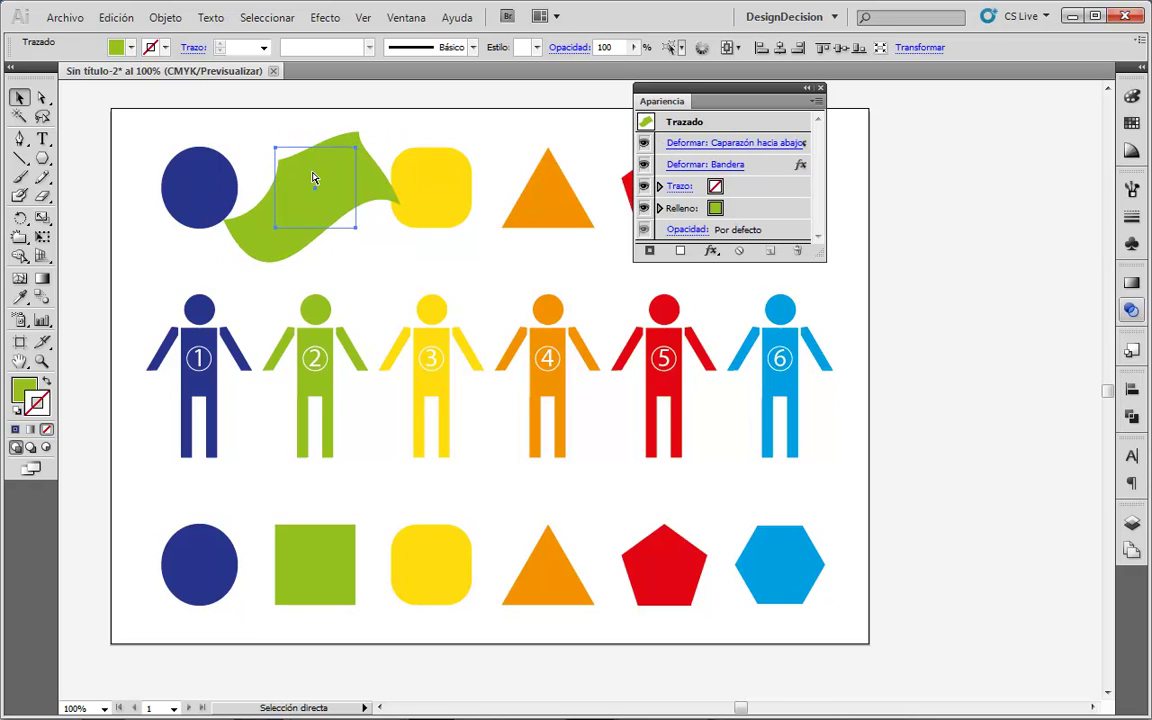
{"action": "key", "text": "ctrl+z"}
{"action": "key", "text": "ctrl+shift+z"}
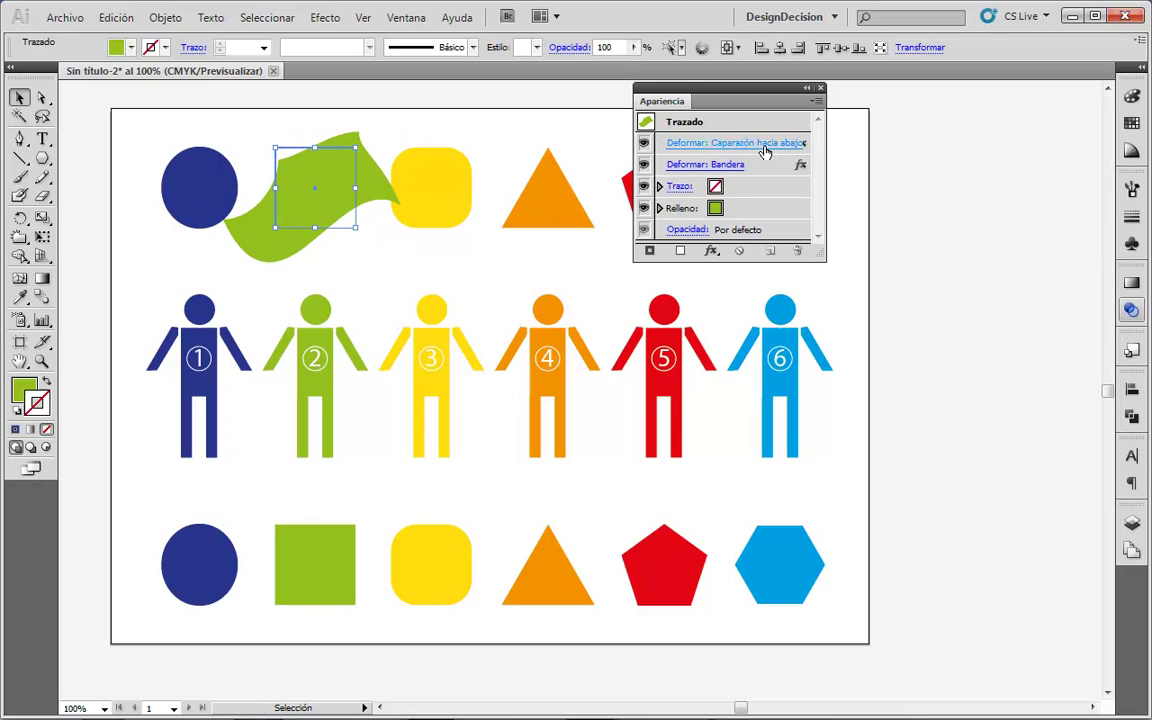
- Reopen the green shape's Caparazón hacia abajo effect options and close them without changes
{"action": "left_click", "coordinate": [762, 145]}
{"action": "left_click", "coordinate": [900, 202]}
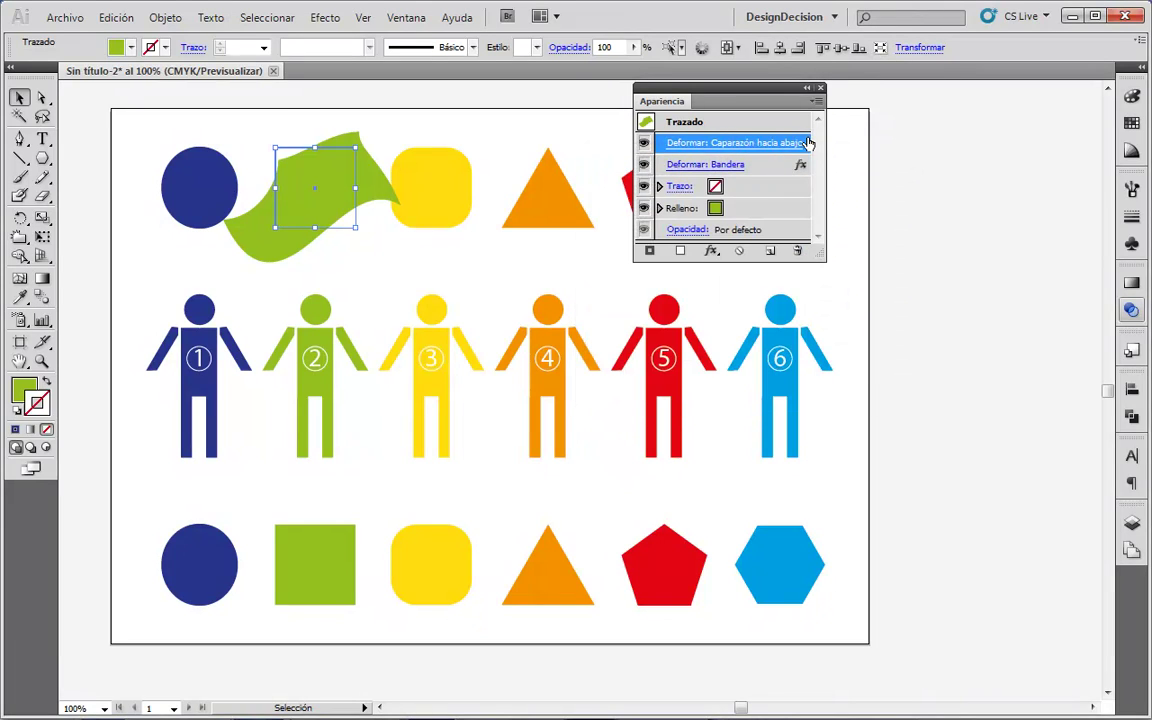
- Remove the Bandera and Caparazón hacia abajo warp effects from the upper green shape, widening the Apariencia panel to reach the effect entry
{"action": "left_click", "coordinate": [785, 170]}
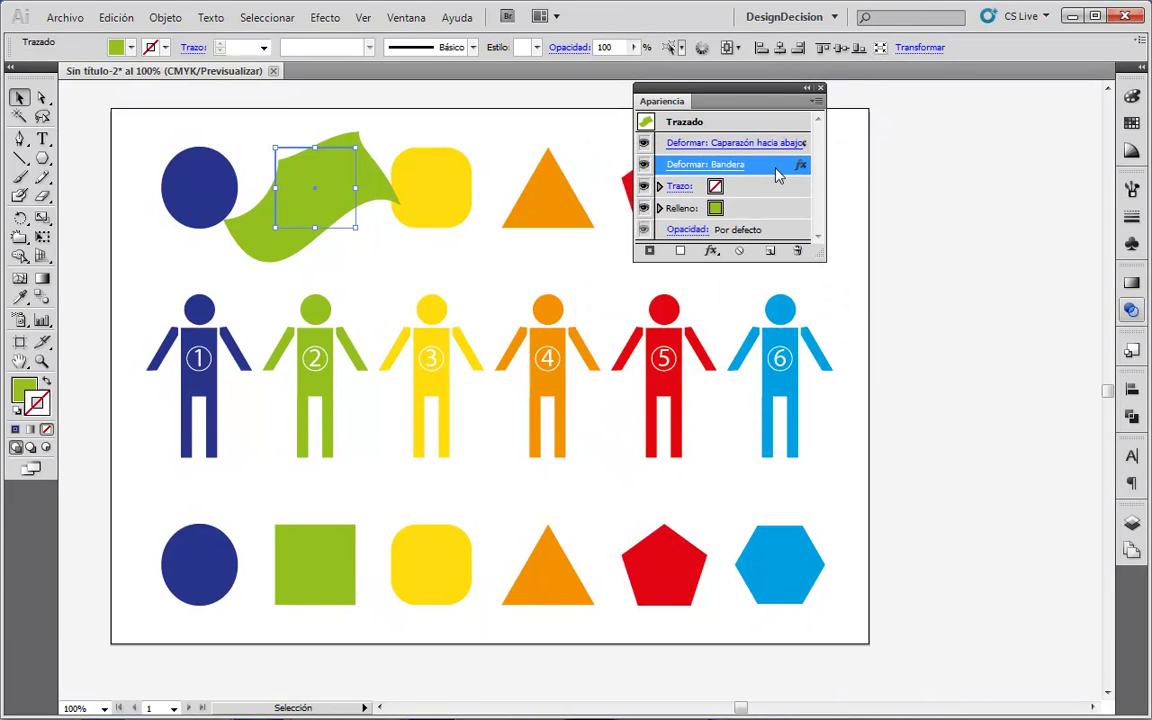
{"action": "left_click", "coordinate": [797, 250]}
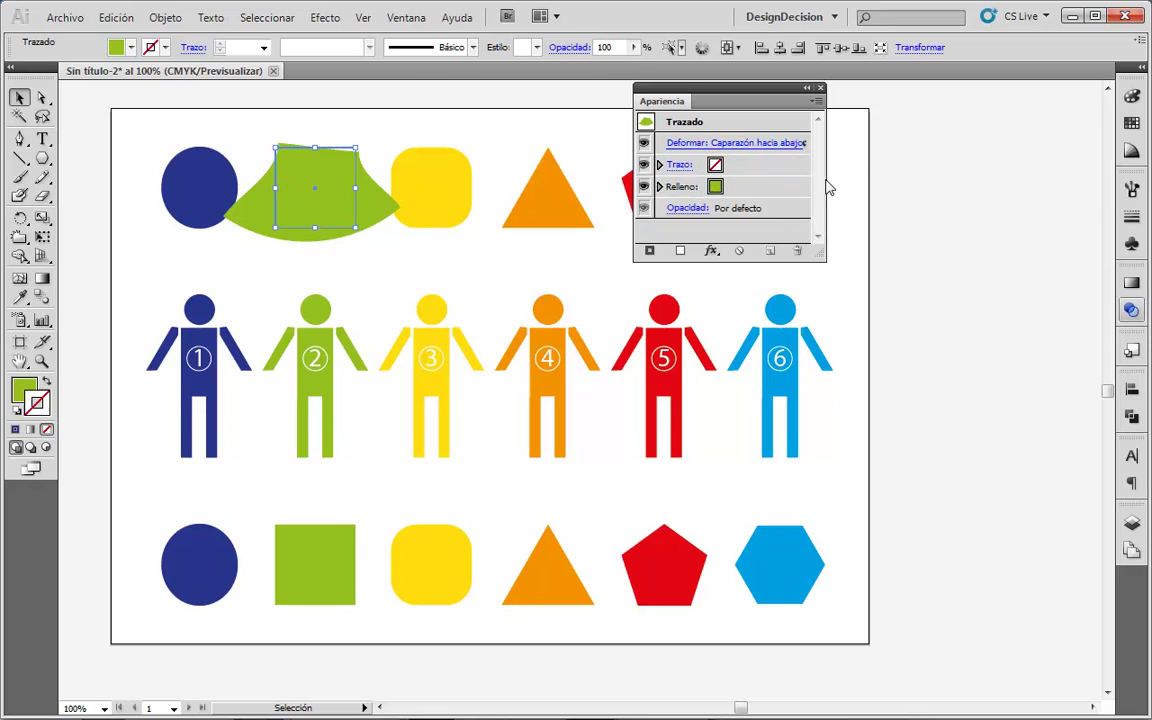
{"action": "left_click_drag", "start_coordinate": [827, 185], "coordinate": [941, 175]}
{"action": "left_click", "coordinate": [846, 145]}
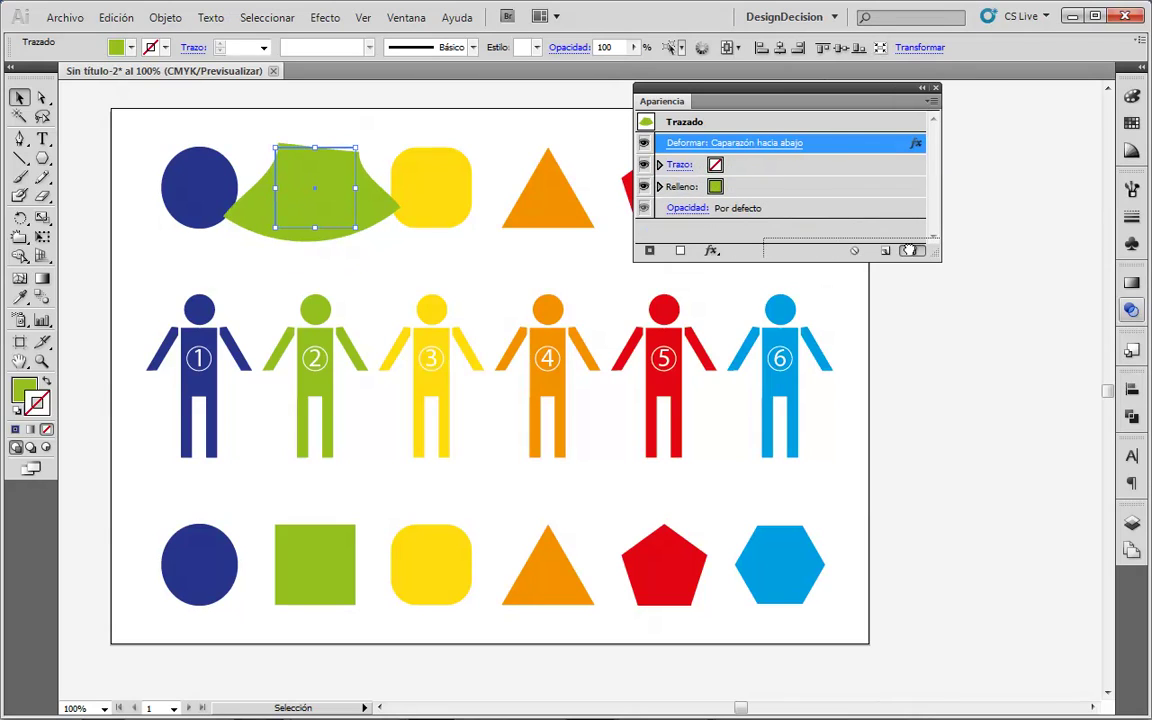
{"action": "left_click", "coordinate": [912, 250]}
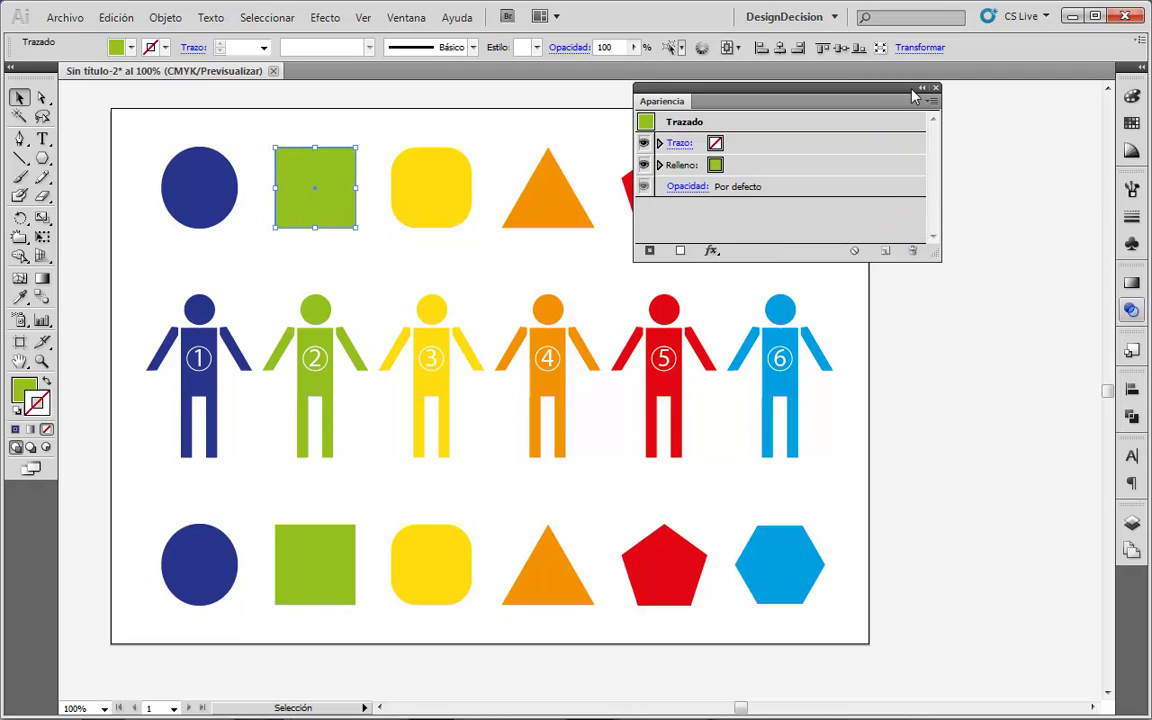
- Narrow the Apariencia panel and move it clear of the red pentagon in the upper row
{"action": "left_click", "coordinate": [771, 147]}
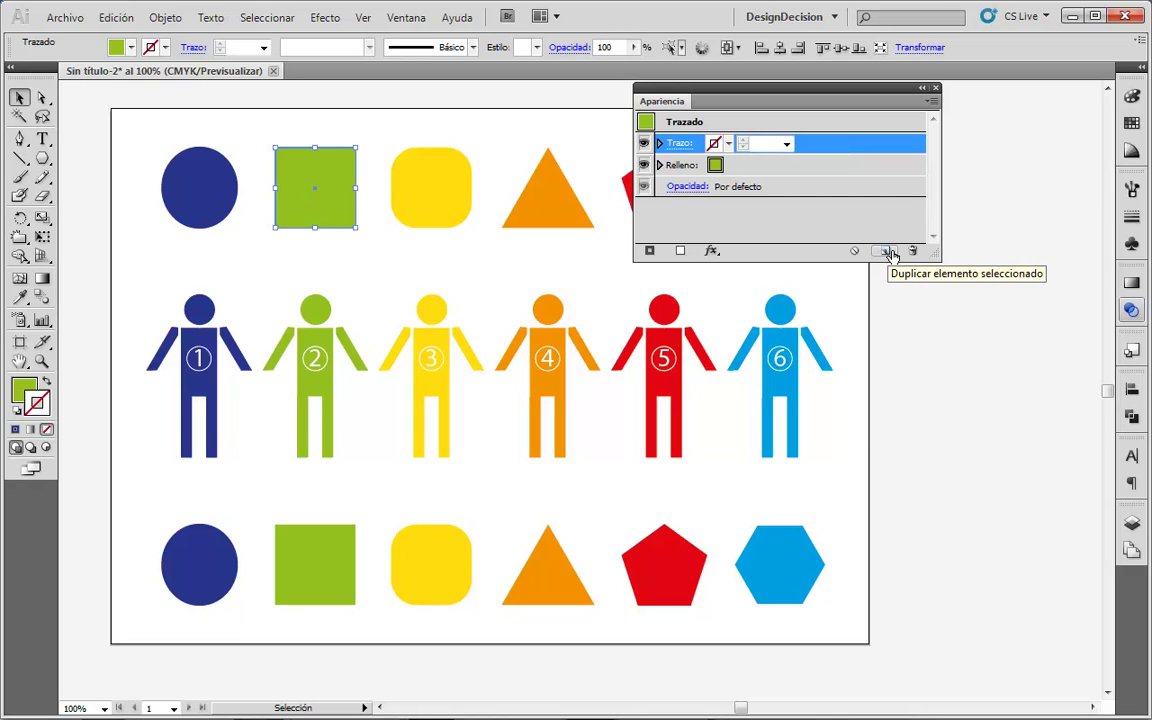
{"action": "left_click", "coordinate": [763, 228]}
{"action": "left_click_drag", "start_coordinate": [766, 99], "coordinate": [840, 62]}
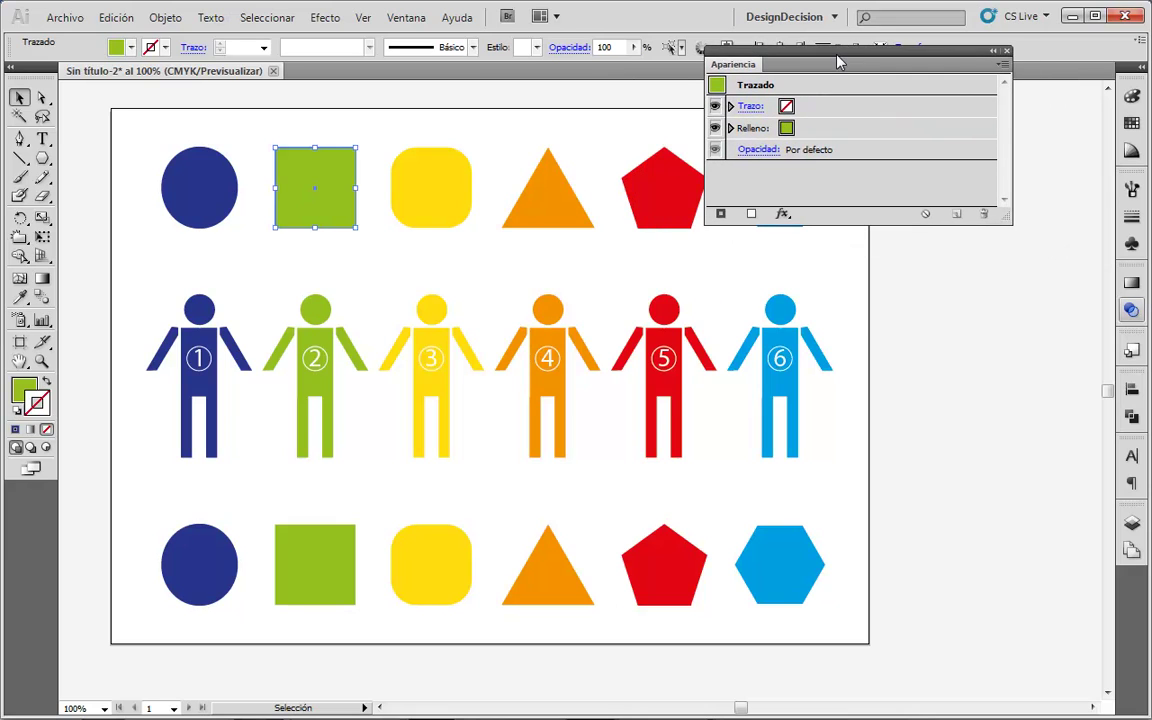
{"action": "left_click_drag", "start_coordinate": [1008, 120], "coordinate": [839, 106]}
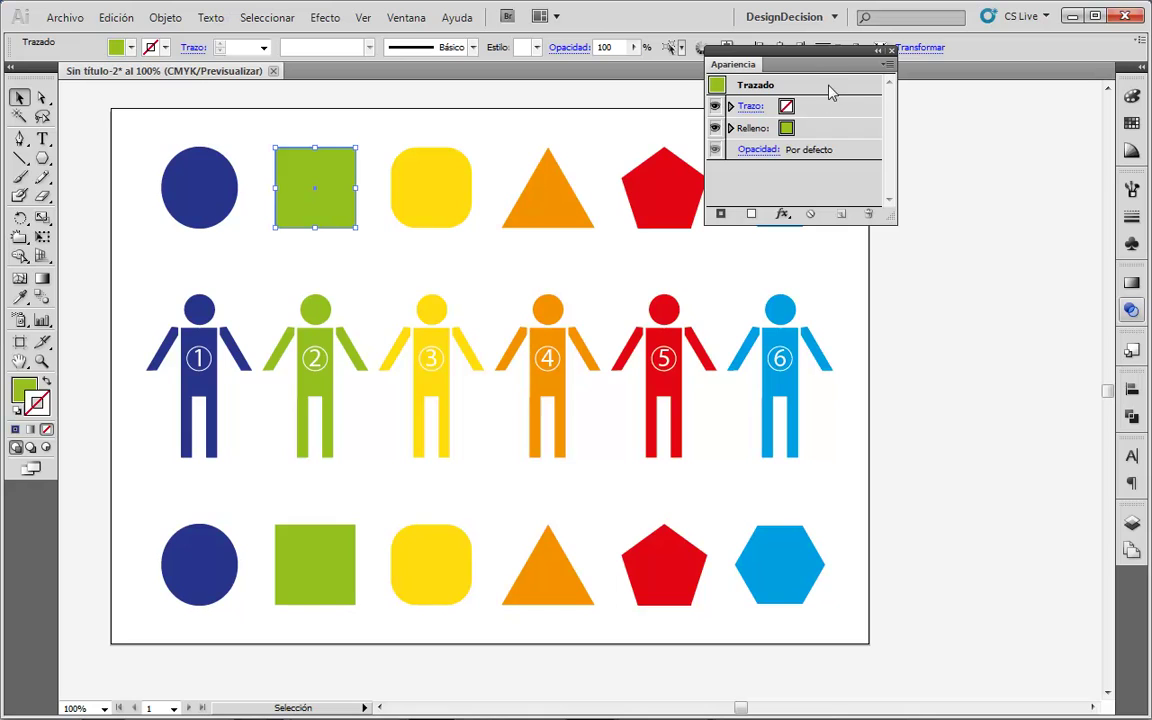
{"action": "left_click_drag", "start_coordinate": [847, 55], "coordinate": [893, 28]}
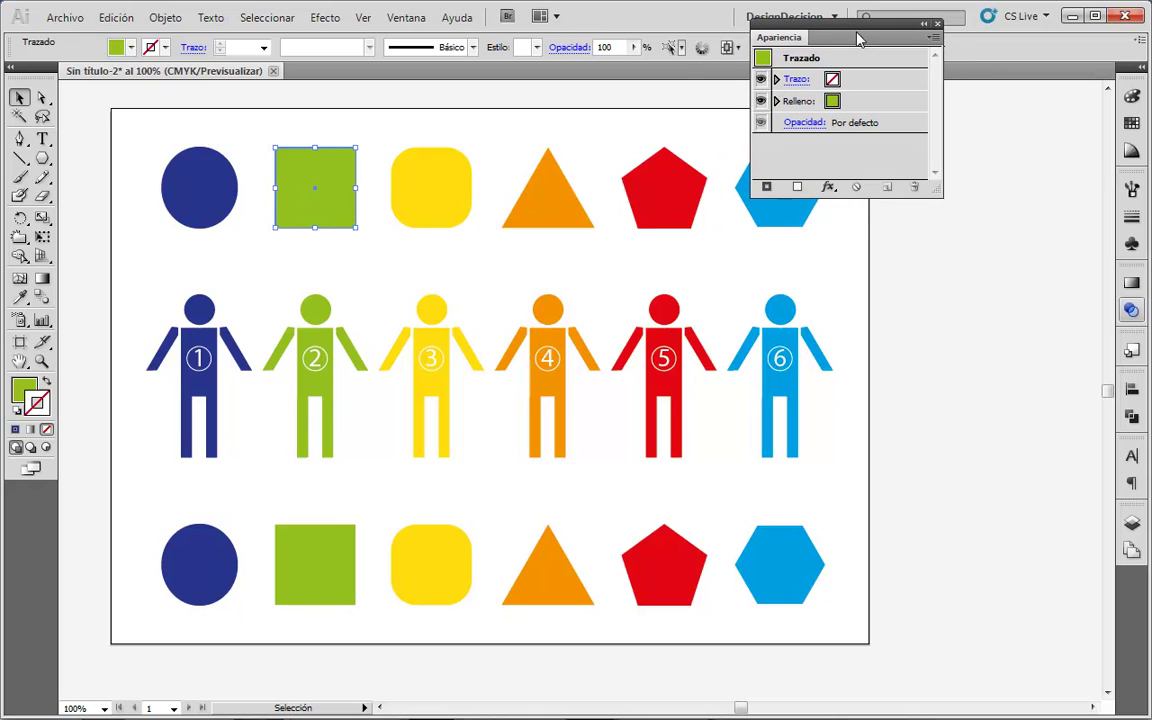
- Apply a previewed Fruncir y engordar effect of -55% to the yellow rounded square in the upper row
{"action": "left_click", "coordinate": [437, 208]}
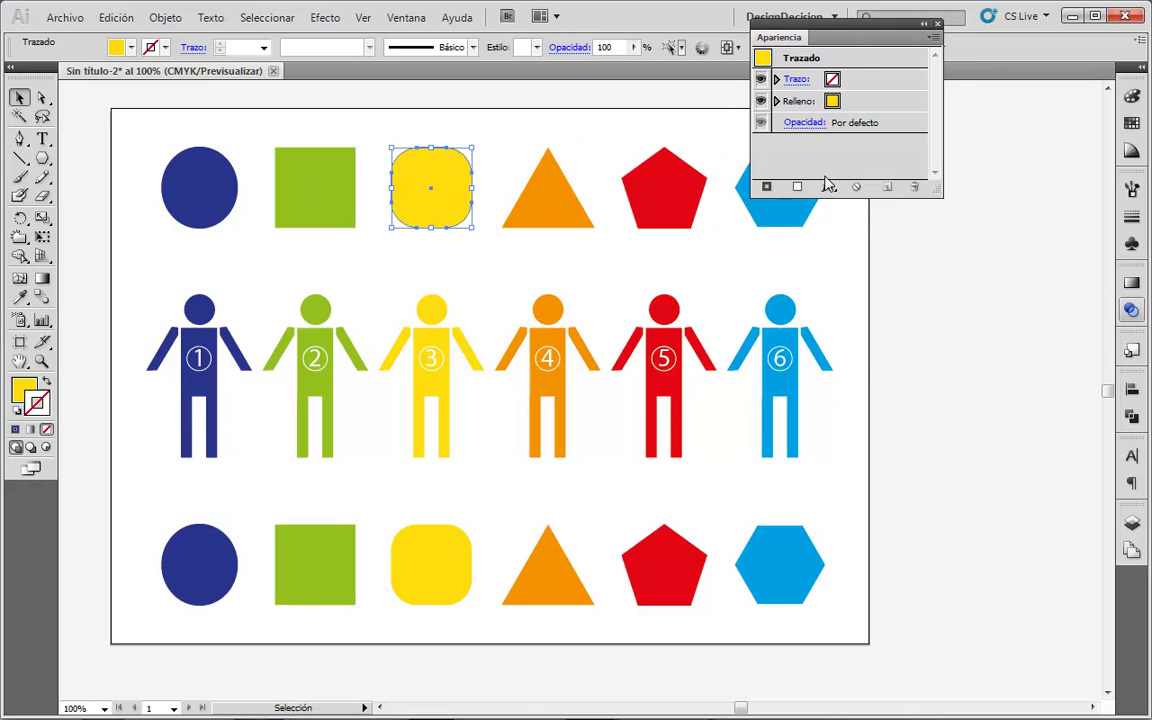
{"action": "left_click", "coordinate": [828, 187]}
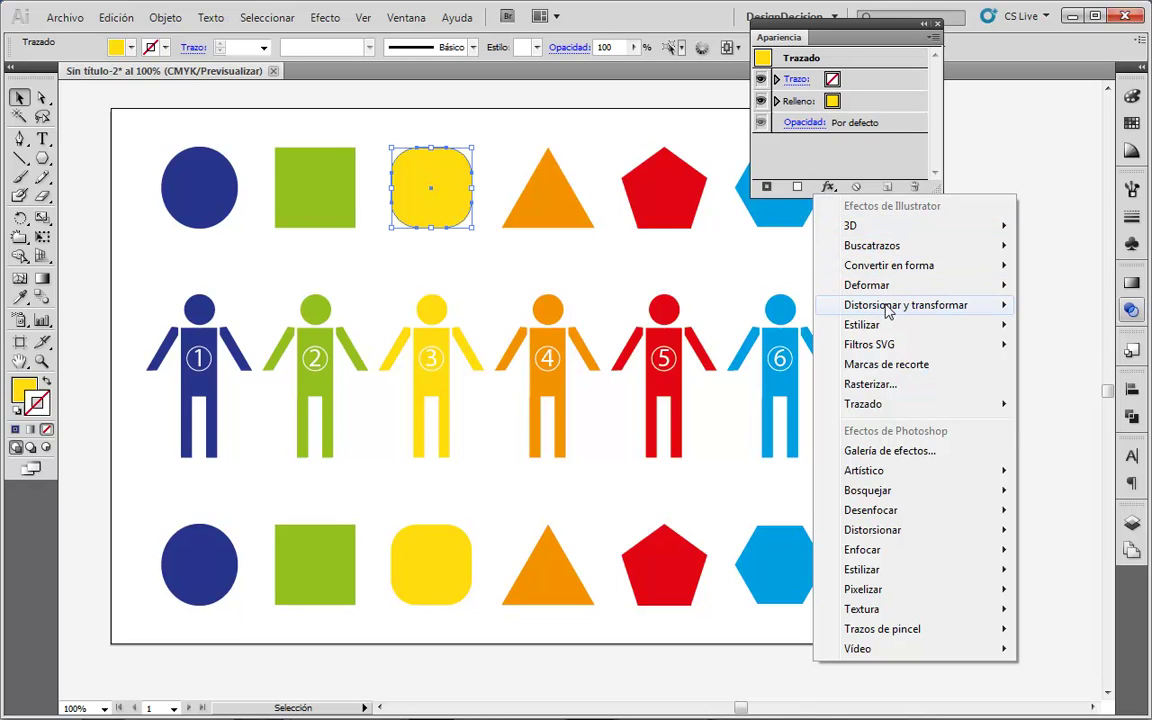
{"action": "mouse_move", "coordinate": [886, 312]}
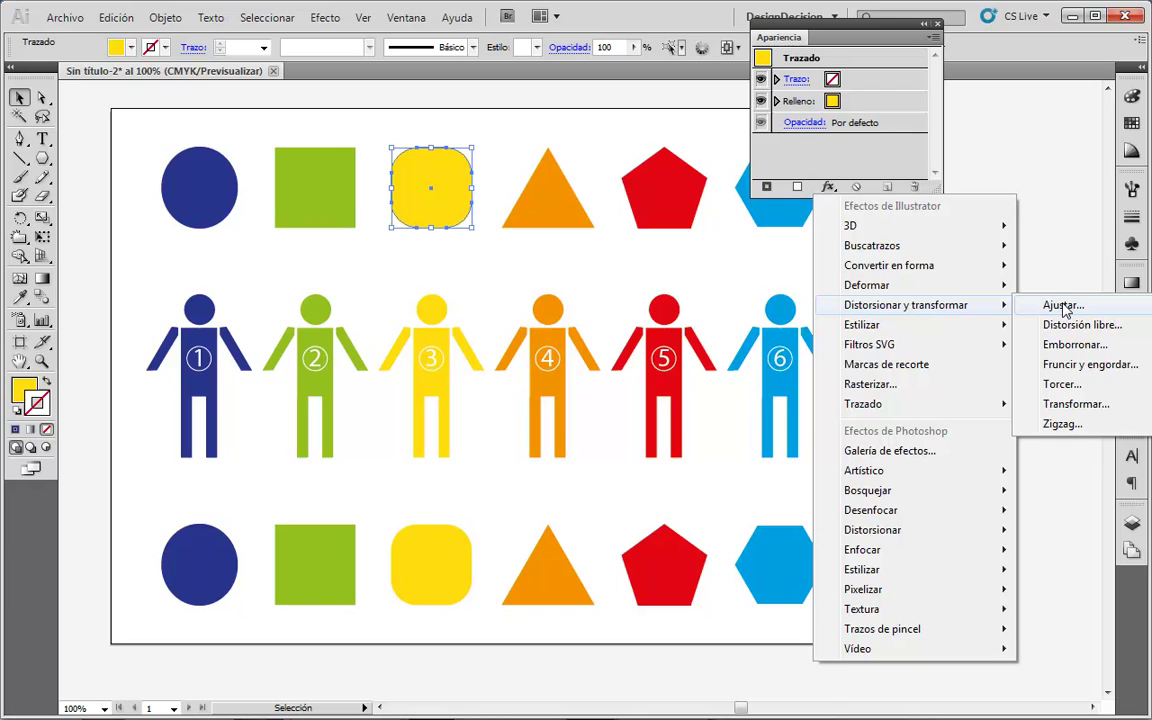
{"action": "left_click", "coordinate": [1064, 366]}
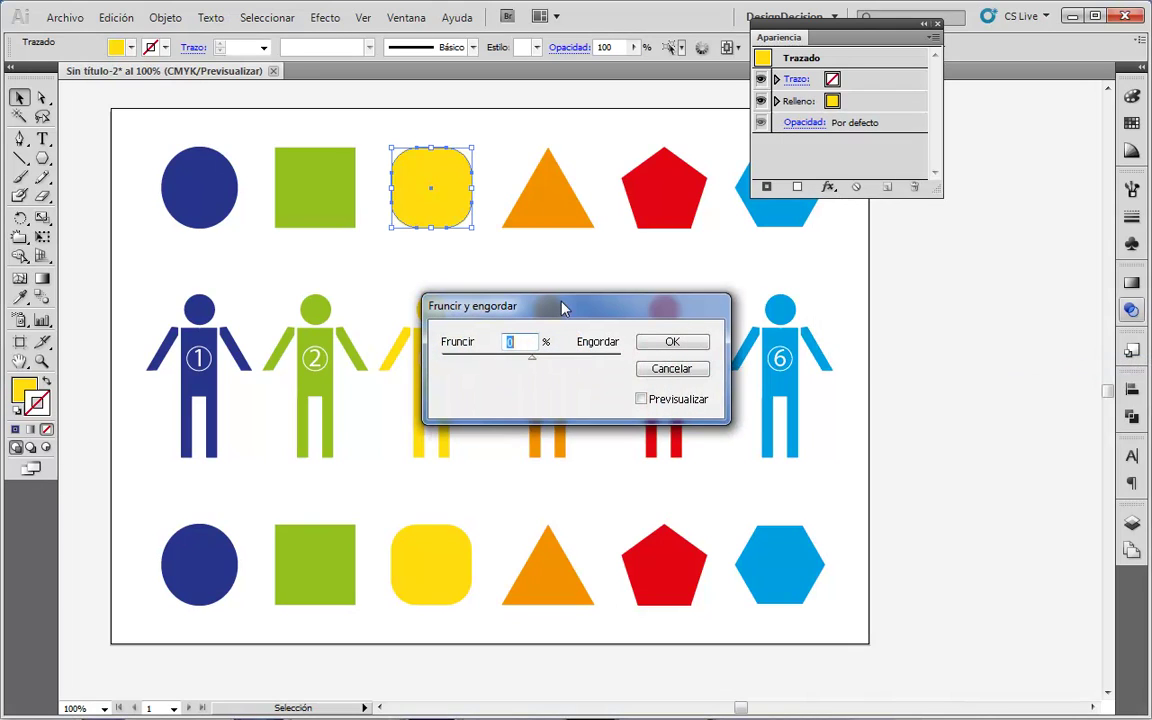
{"action": "left_click_drag", "start_coordinate": [537, 306], "coordinate": [691, 274]}
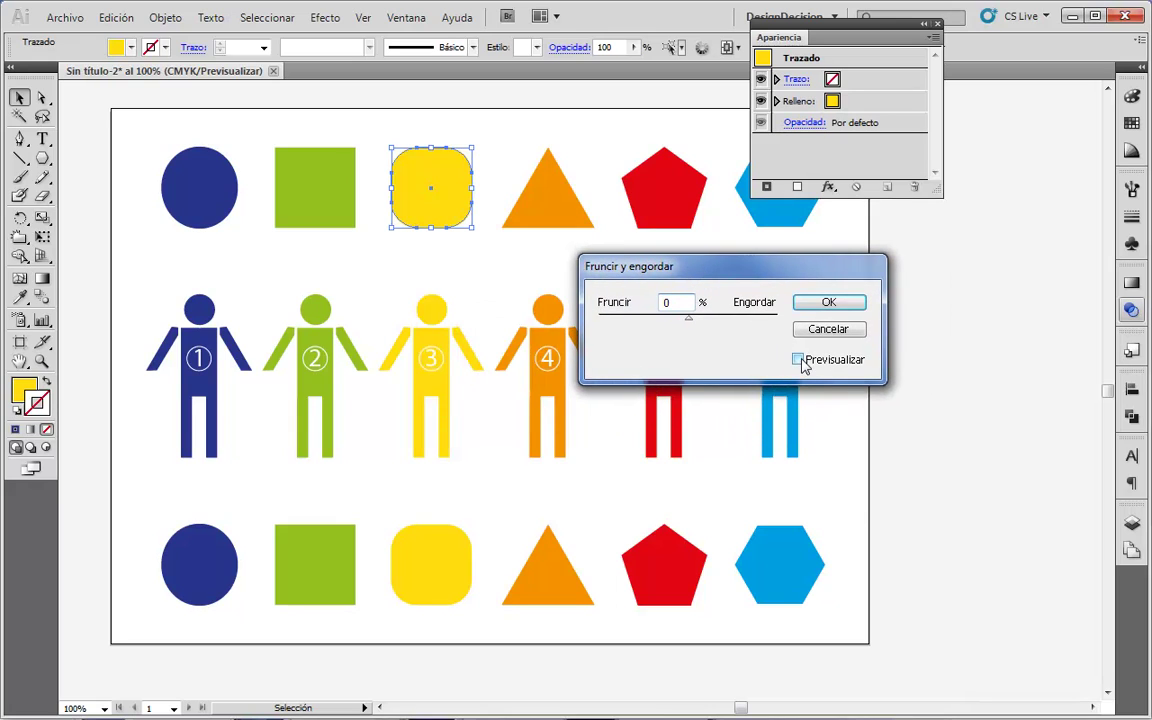
{"action": "left_click_drag", "start_coordinate": [692, 323], "coordinate": [722, 325]}
{"action": "left_click_drag", "start_coordinate": [722, 325], "coordinate": [667, 325]}
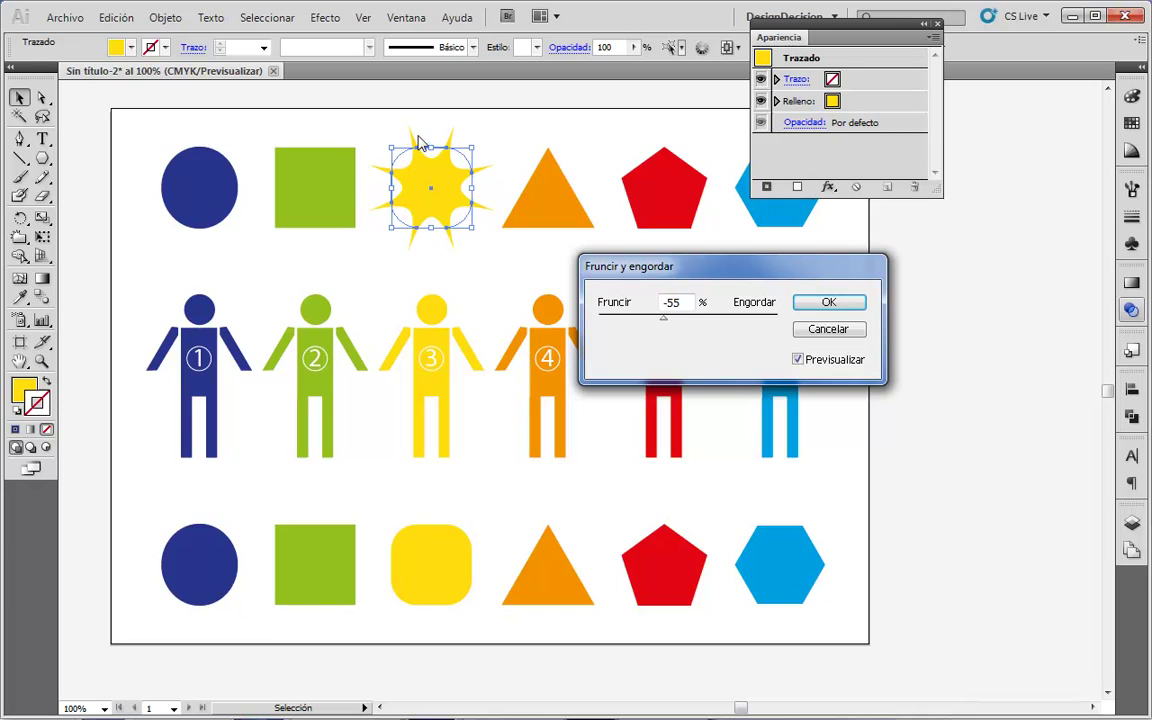
{"action": "left_click", "coordinate": [832, 302]}
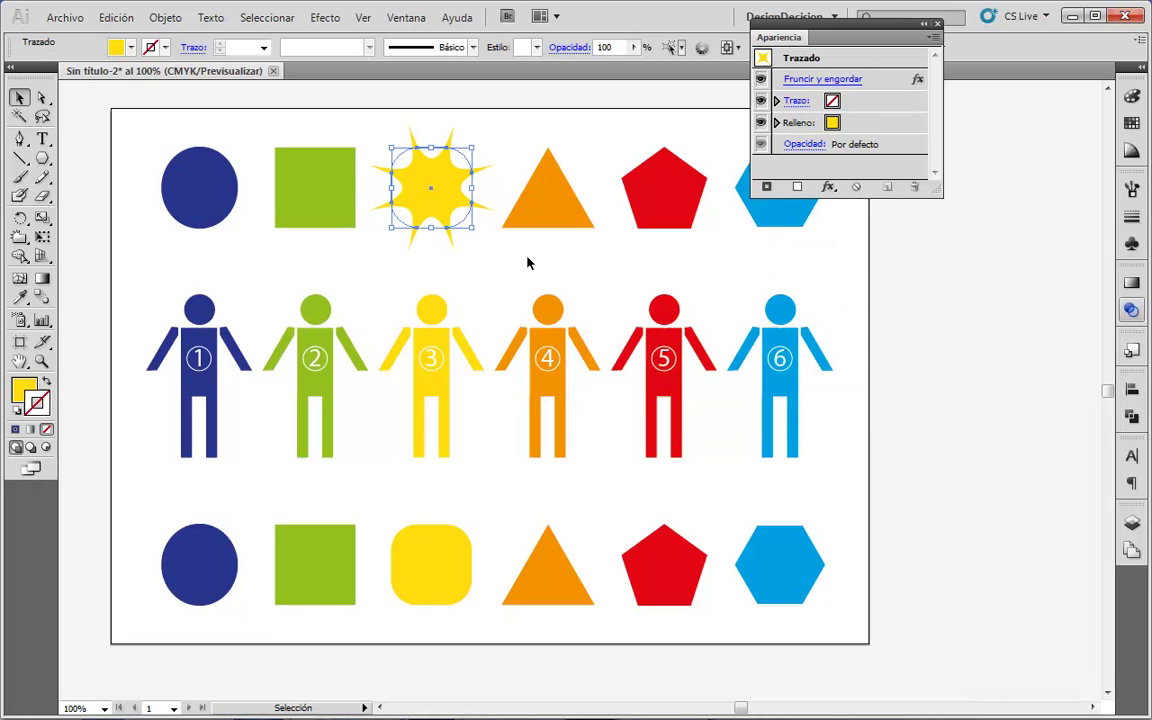
- Check the yellow shape's underlying path in outline view, return to preview mode and expand its appearance, leaving it deselected
{"action": "key", "text": "ctrl+y"}
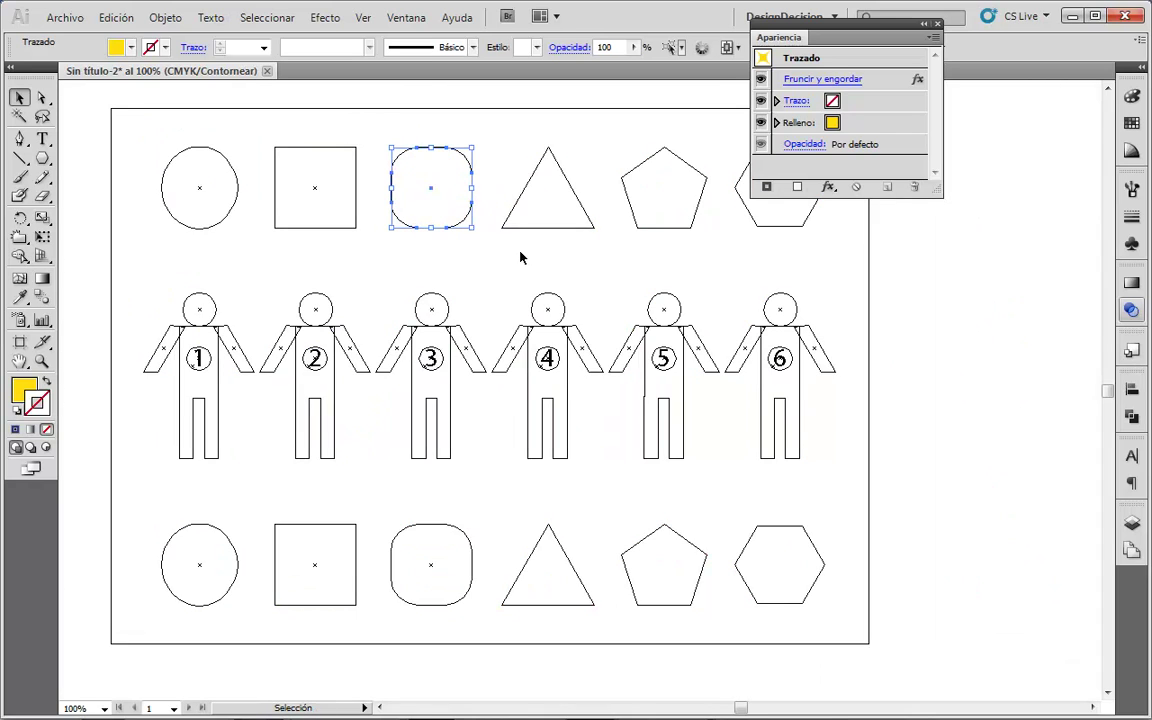
{"action": "key", "text": "ctrl+y"}
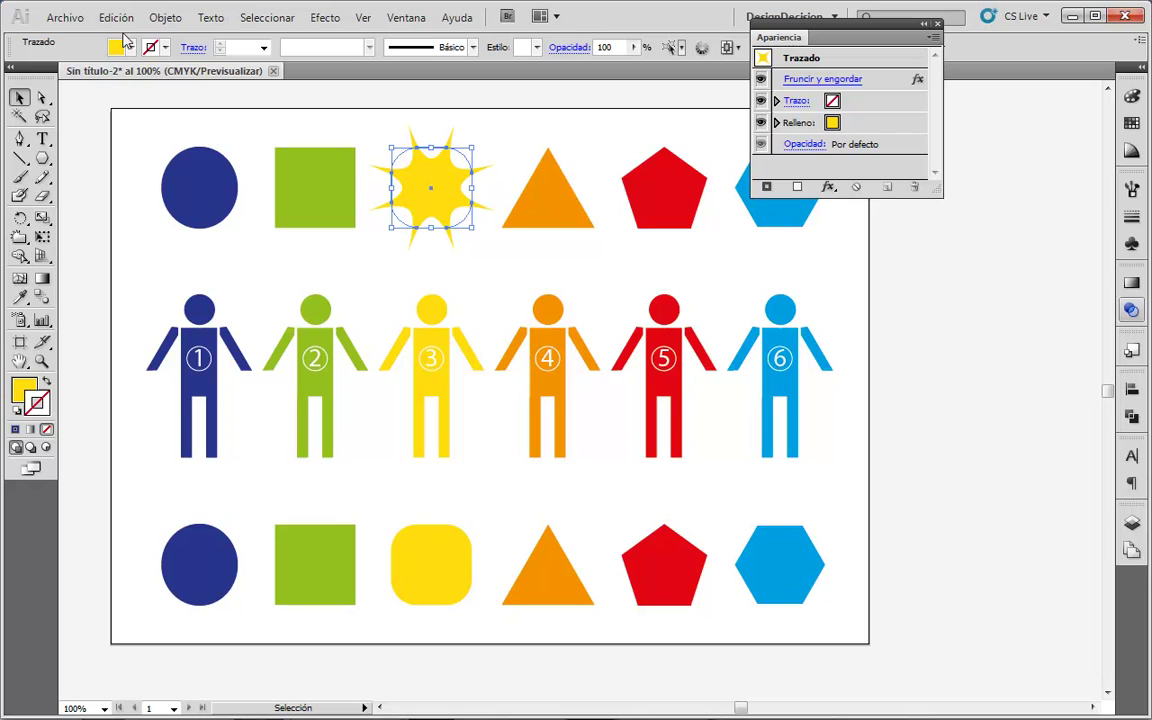
{"action": "left_click", "coordinate": [167, 19]}
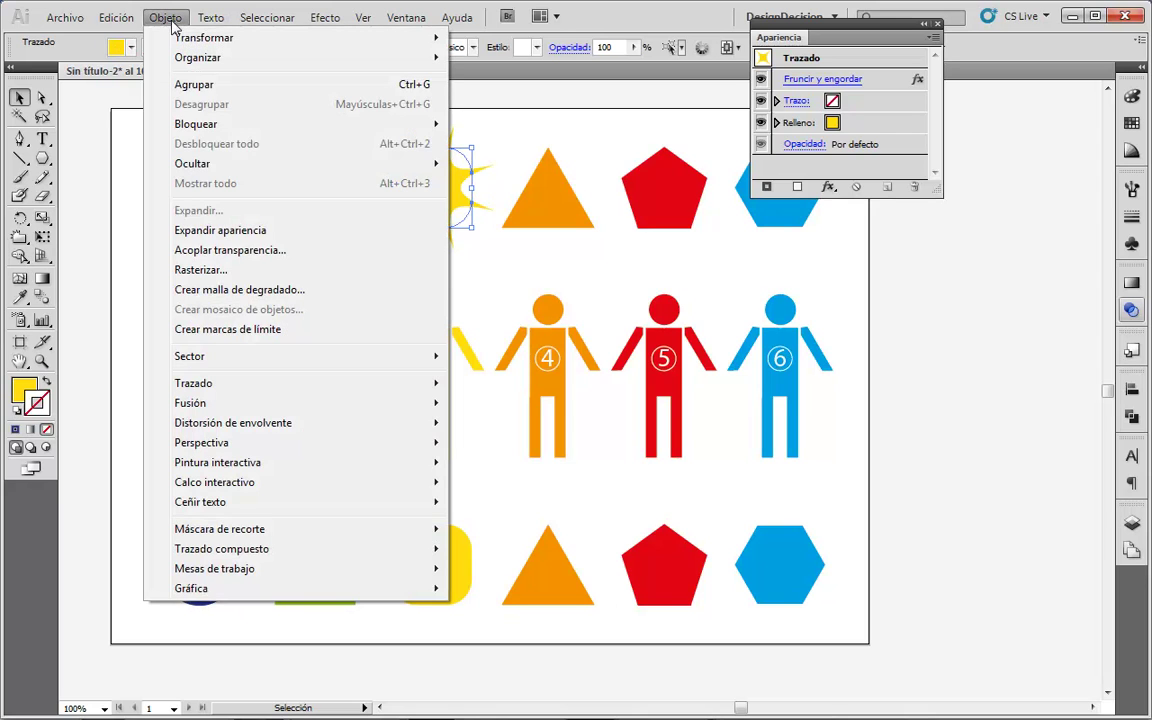
{"action": "left_click", "coordinate": [236, 231]}
{"action": "left_click", "coordinate": [452, 116]}
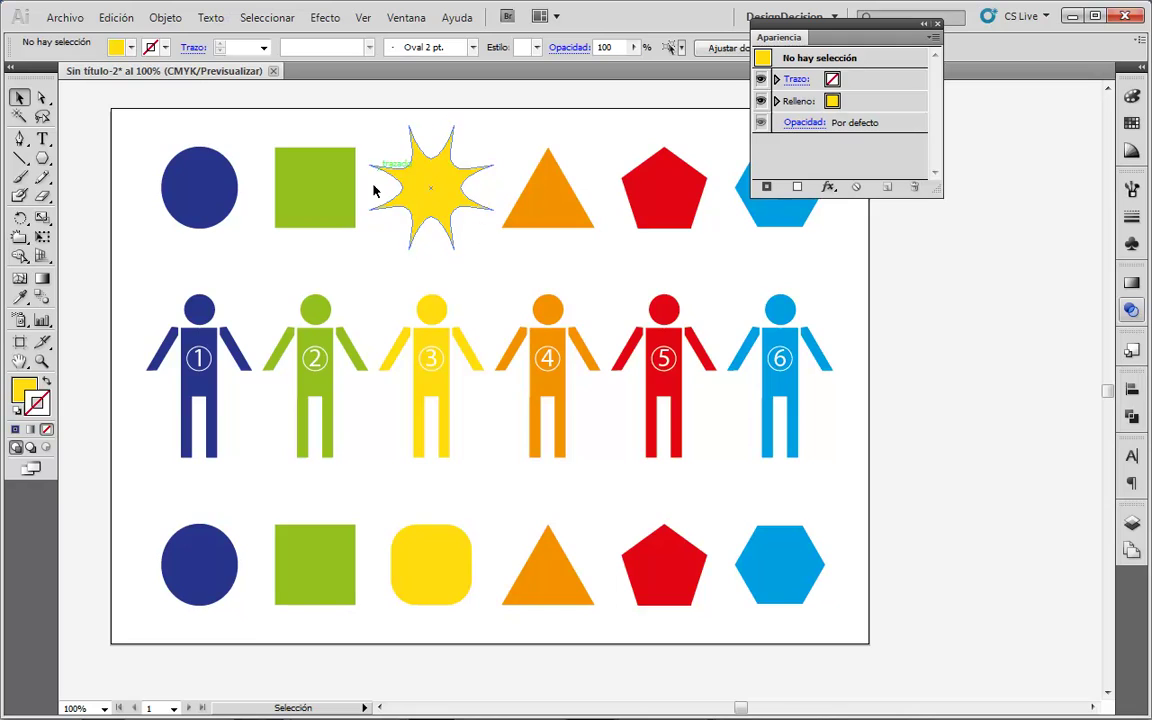
{"action": "left_click", "coordinate": [431, 170]}
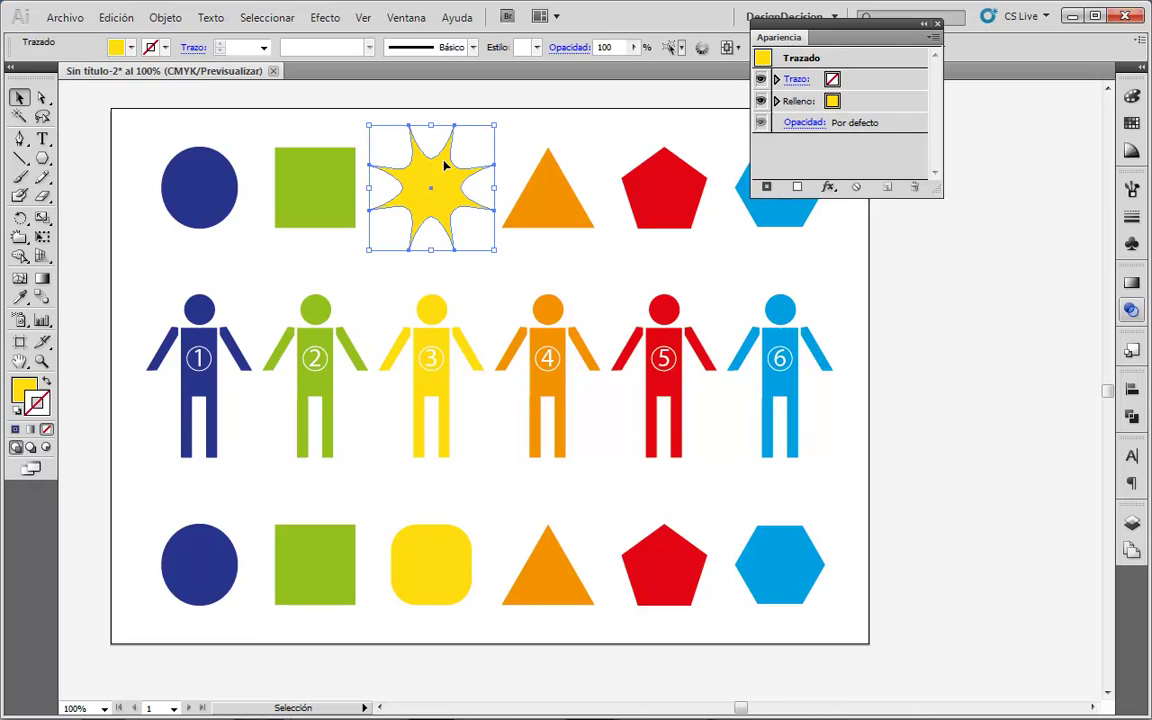
{"action": "left_click", "coordinate": [530, 267]}
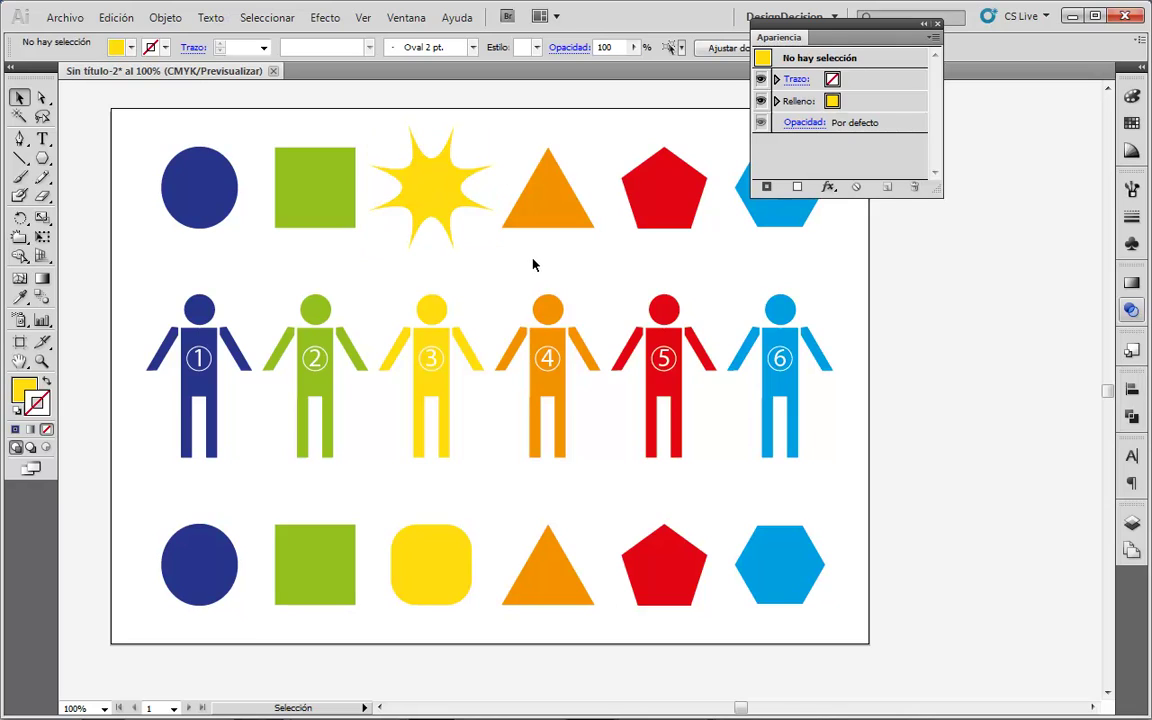
- Open the Aplicar filtro SVG effect for the upper red pentagon and turn on its preview
{"action": "left_click", "coordinate": [663, 198]}
{"action": "left_click", "coordinate": [829, 188]}
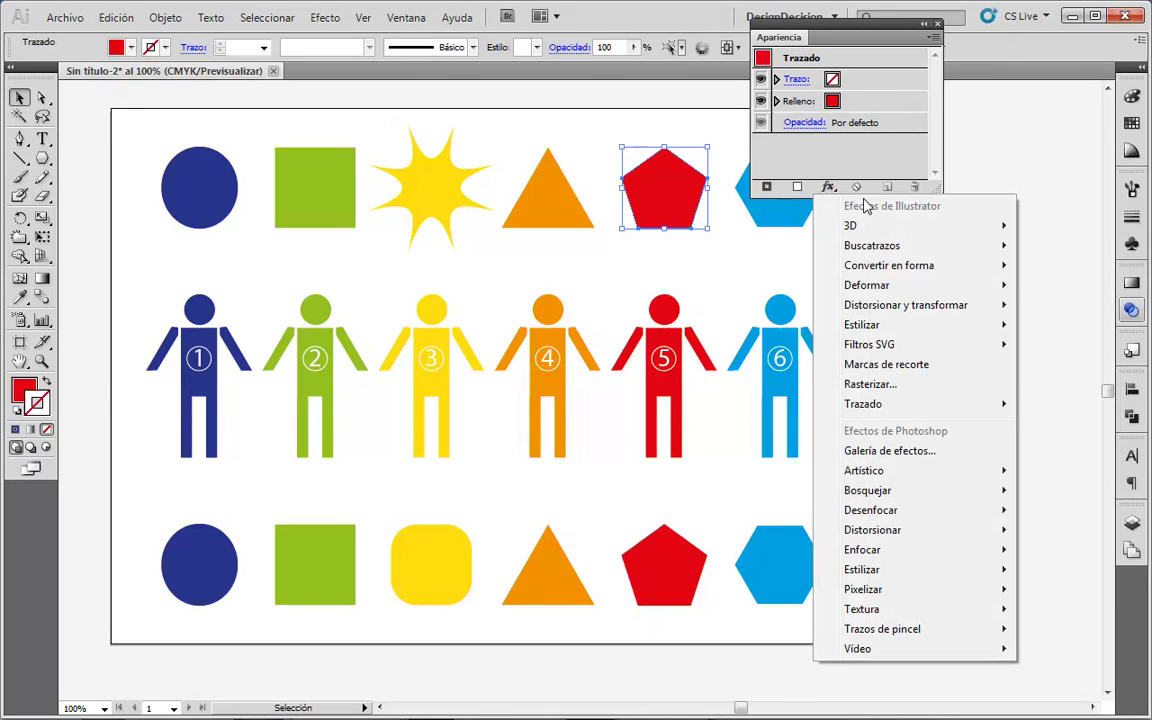
{"action": "mouse_move", "coordinate": [889, 347]}
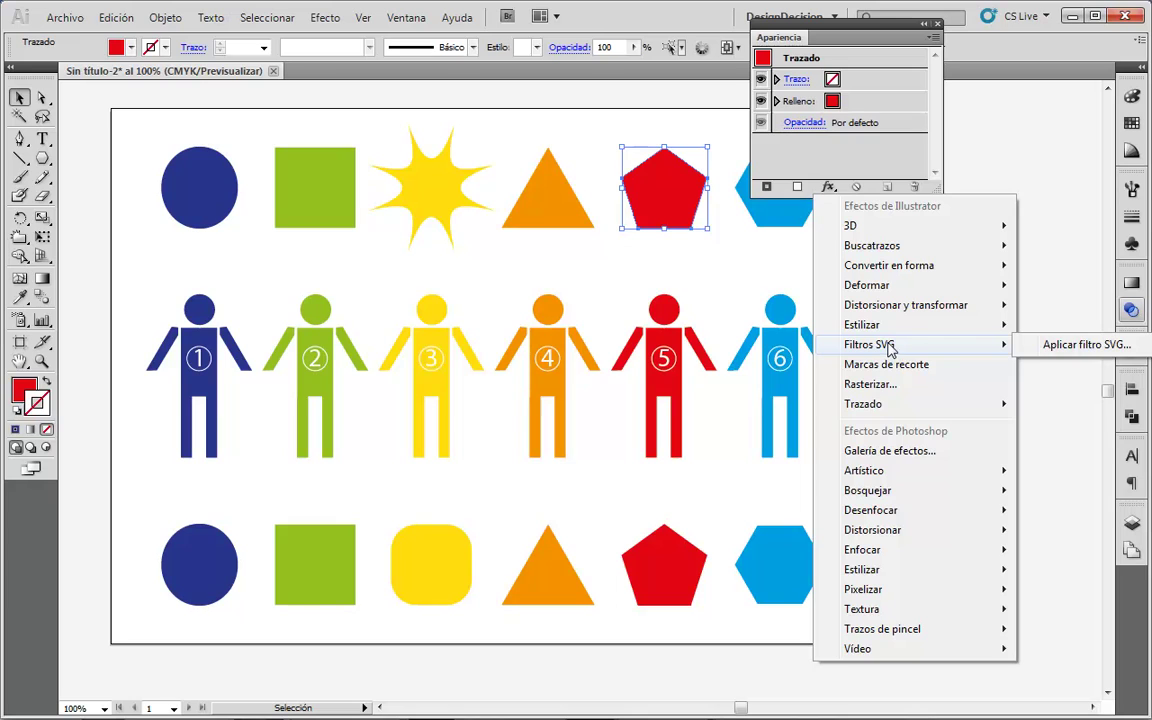
{"action": "left_click", "coordinate": [1066, 347]}
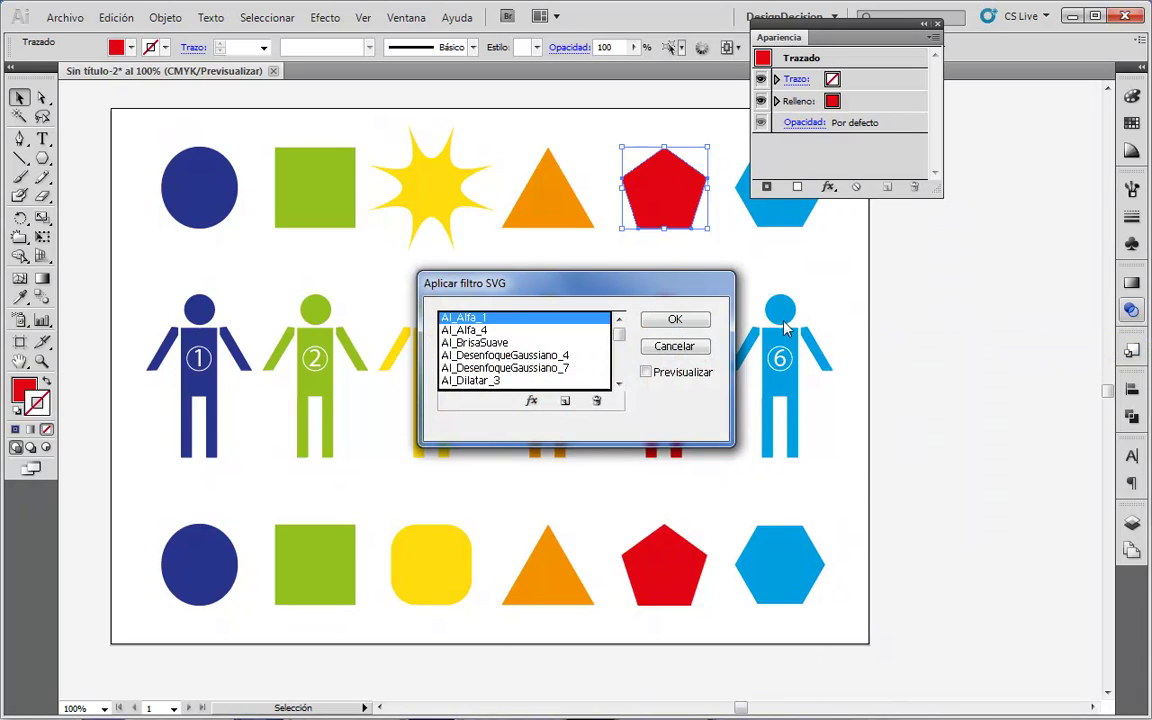
{"action": "left_click_drag", "start_coordinate": [648, 286], "coordinate": [503, 331]}
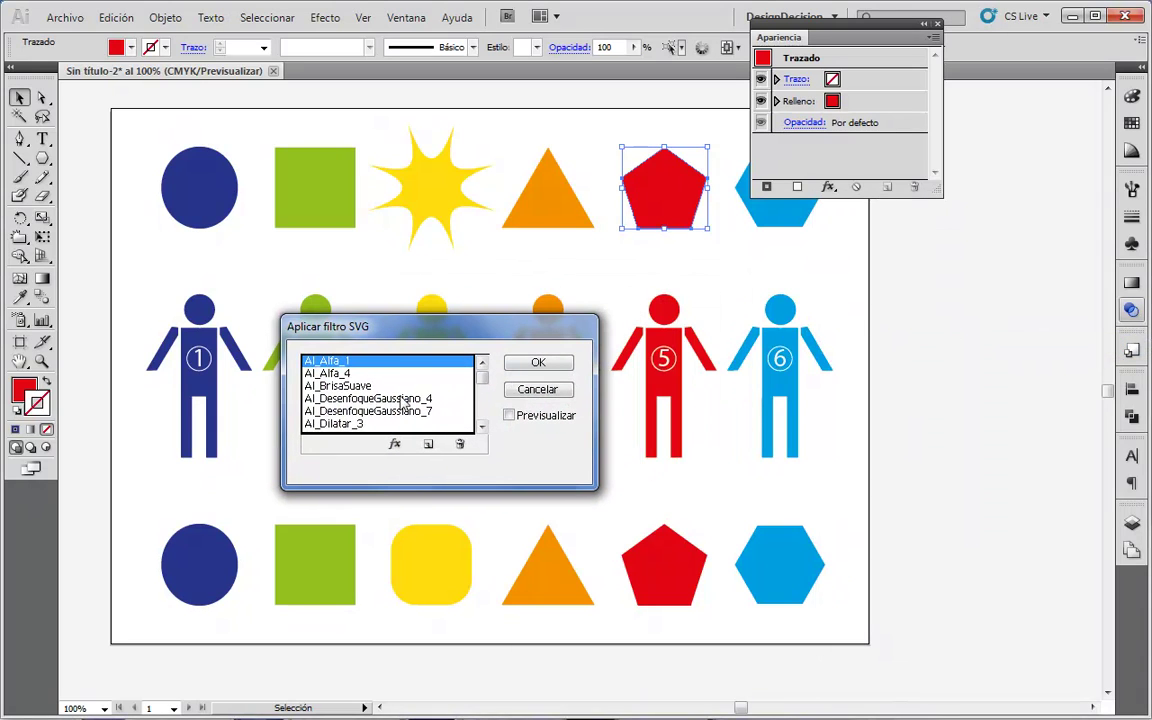
{"action": "left_click", "coordinate": [509, 415]}
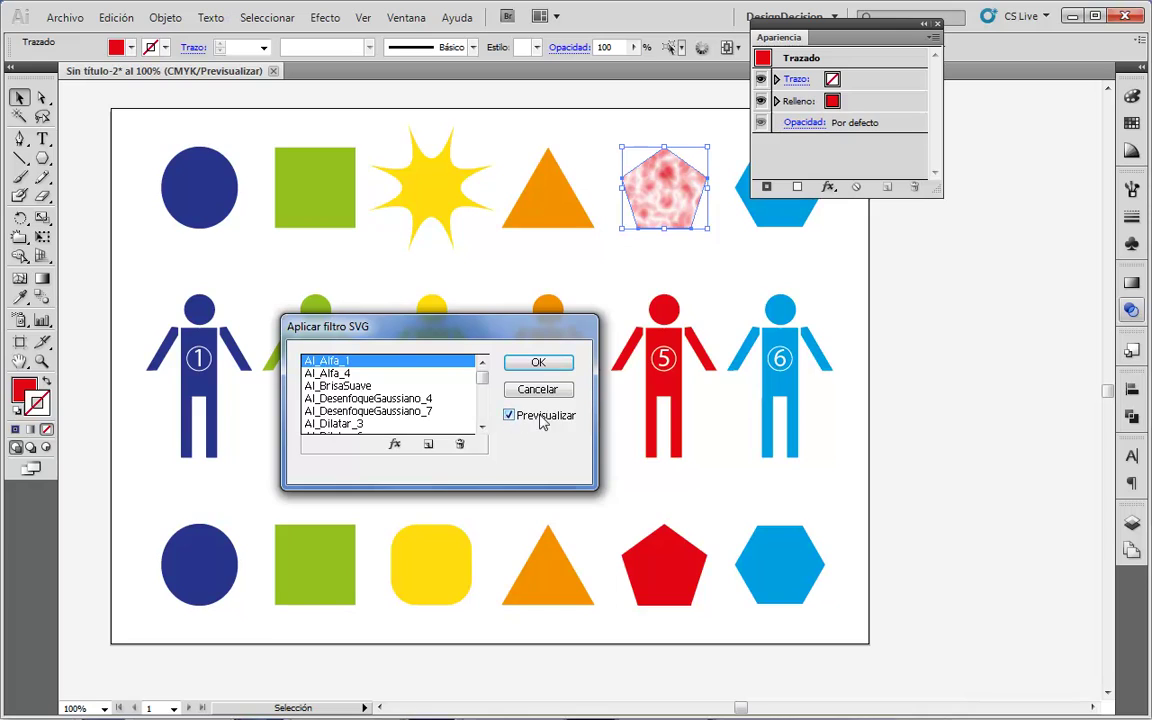
- Preview the AI_Alfa_4, AI_BrisaSuave, AI_DesenfoqueGaussiano_4 and _7, and AI_Dilatar_3 and _6 SVG filters on the red pentagon
{"action": "left_click", "coordinate": [330, 373]}
{"action": "left_click", "coordinate": [343, 387]}
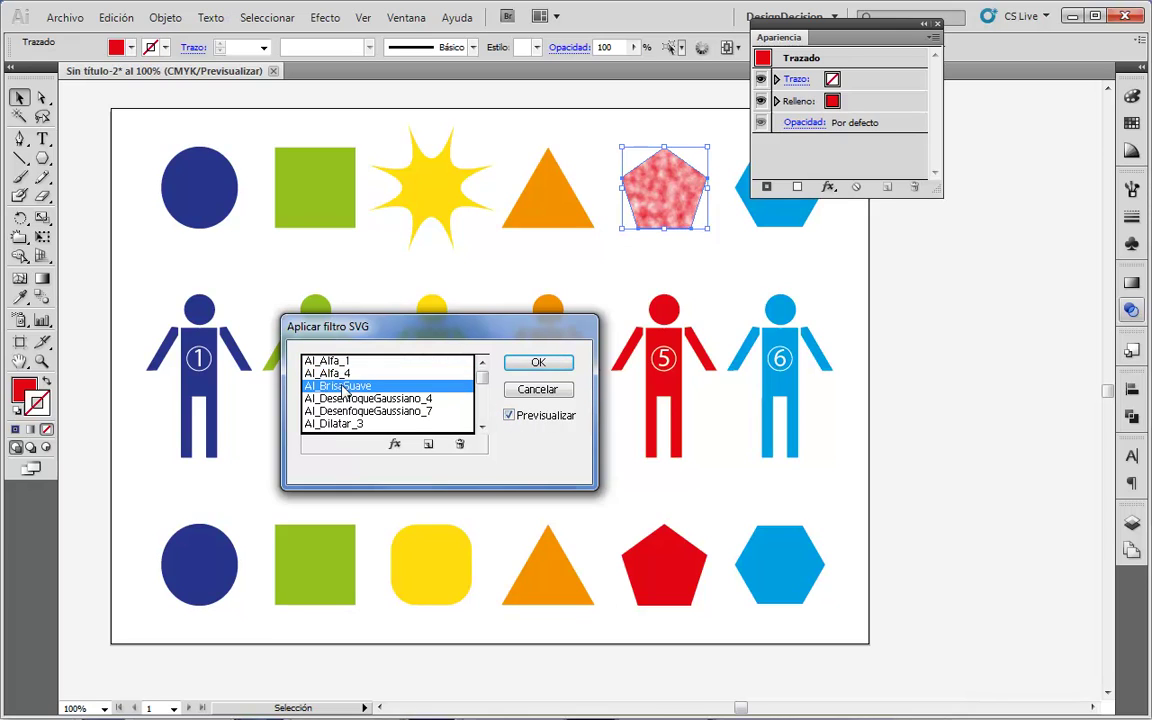
{"action": "left_click", "coordinate": [365, 401]}
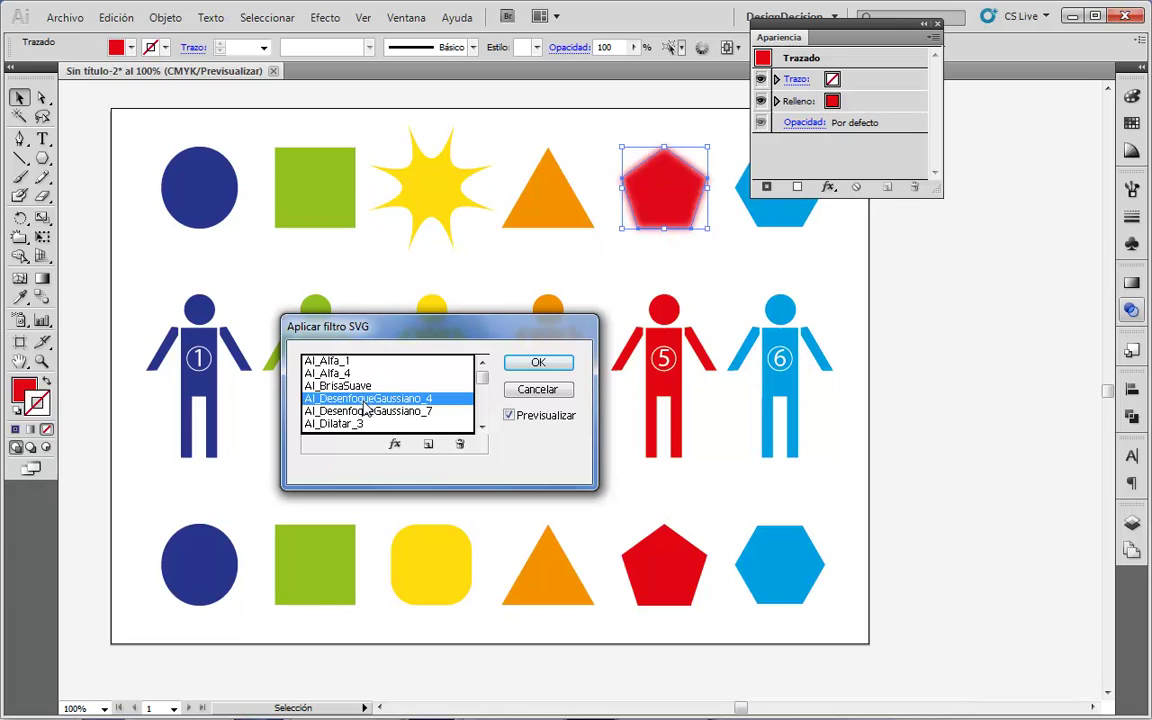
{"action": "left_click", "coordinate": [378, 411]}
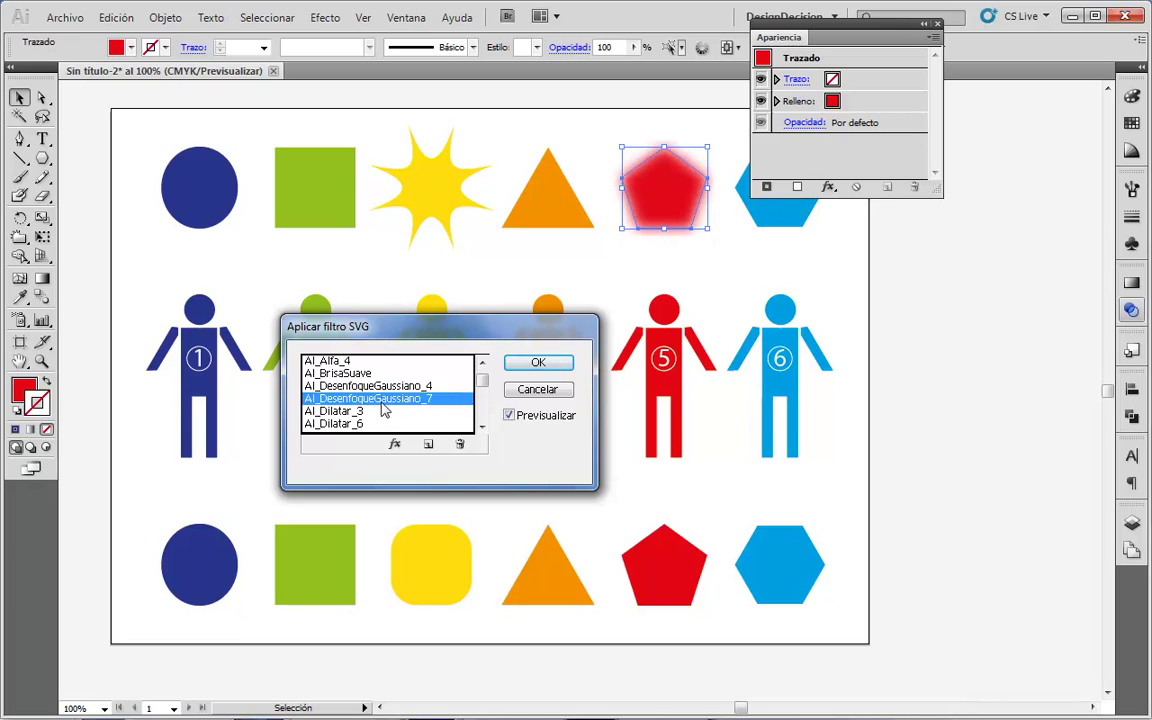
{"action": "left_click", "coordinate": [345, 423]}
{"action": "scroll", "coordinate": [396, 400], "scroll_direction": "down", "scroll_amount": 2}
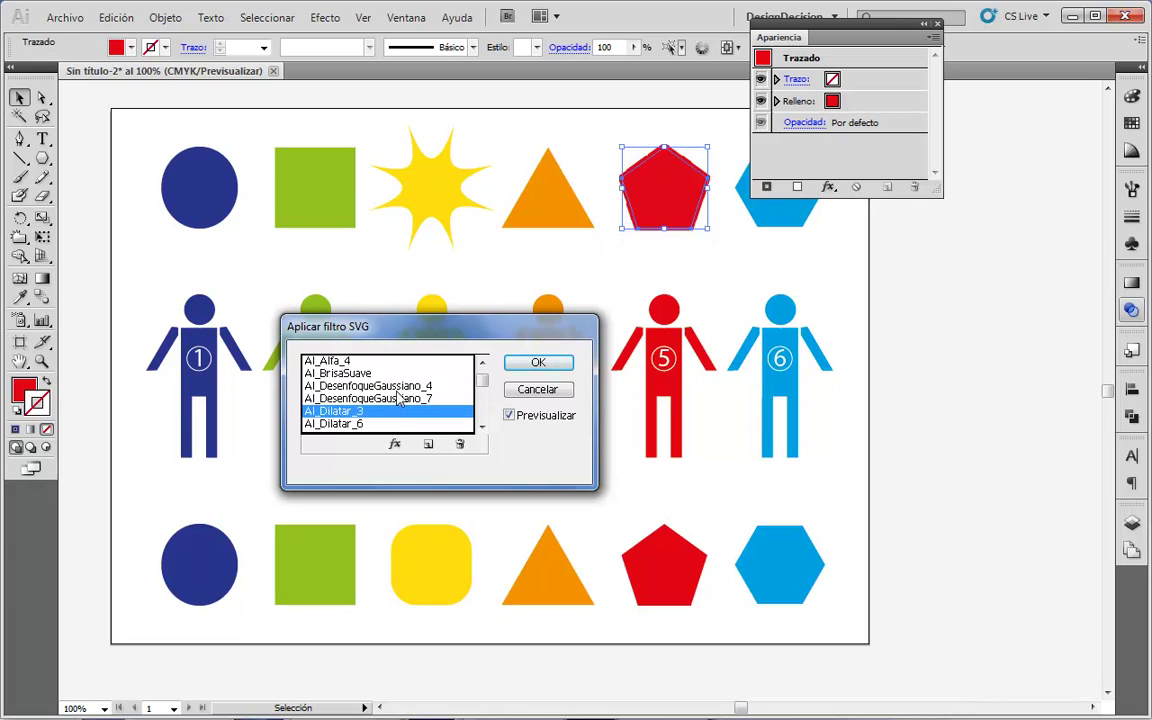
{"action": "left_click", "coordinate": [400, 411]}
- Preview the AI_Erosionar_3 and AI_Estático SVG filters on the red pentagon
{"action": "scroll", "coordinate": [406, 398], "scroll_direction": "down", "scroll_amount": 4}
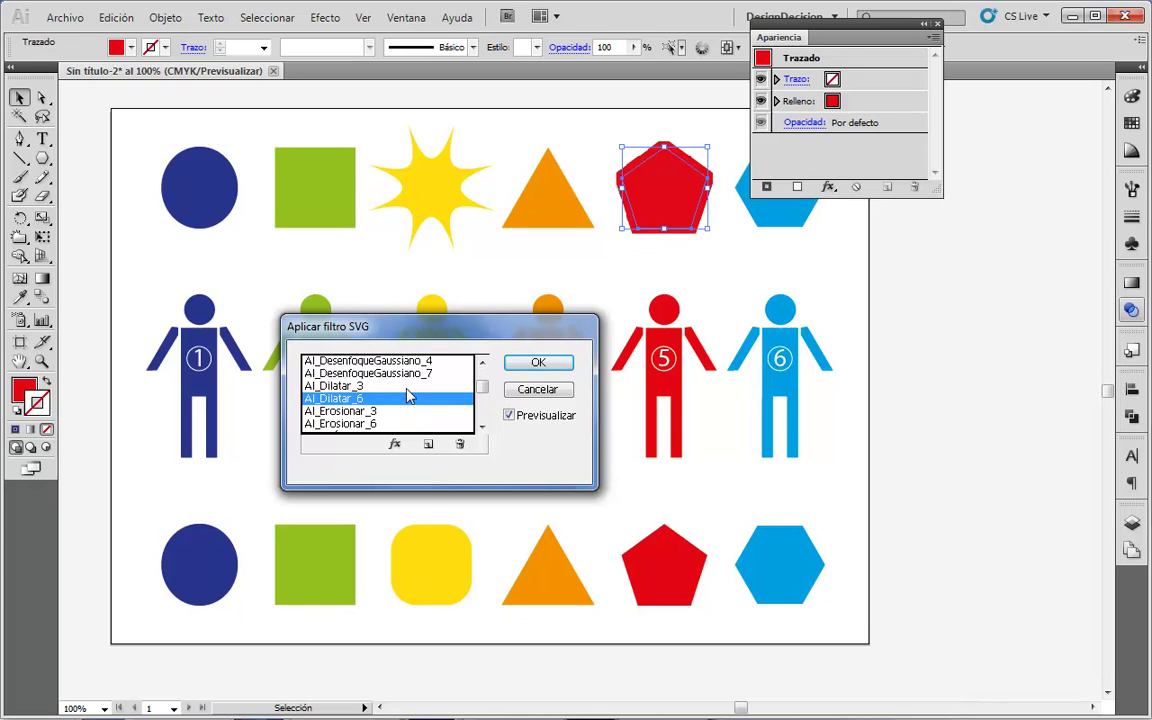
{"action": "scroll", "coordinate": [400, 392], "scroll_direction": "up", "scroll_amount": 5}
{"action": "key", "text": "Down"}
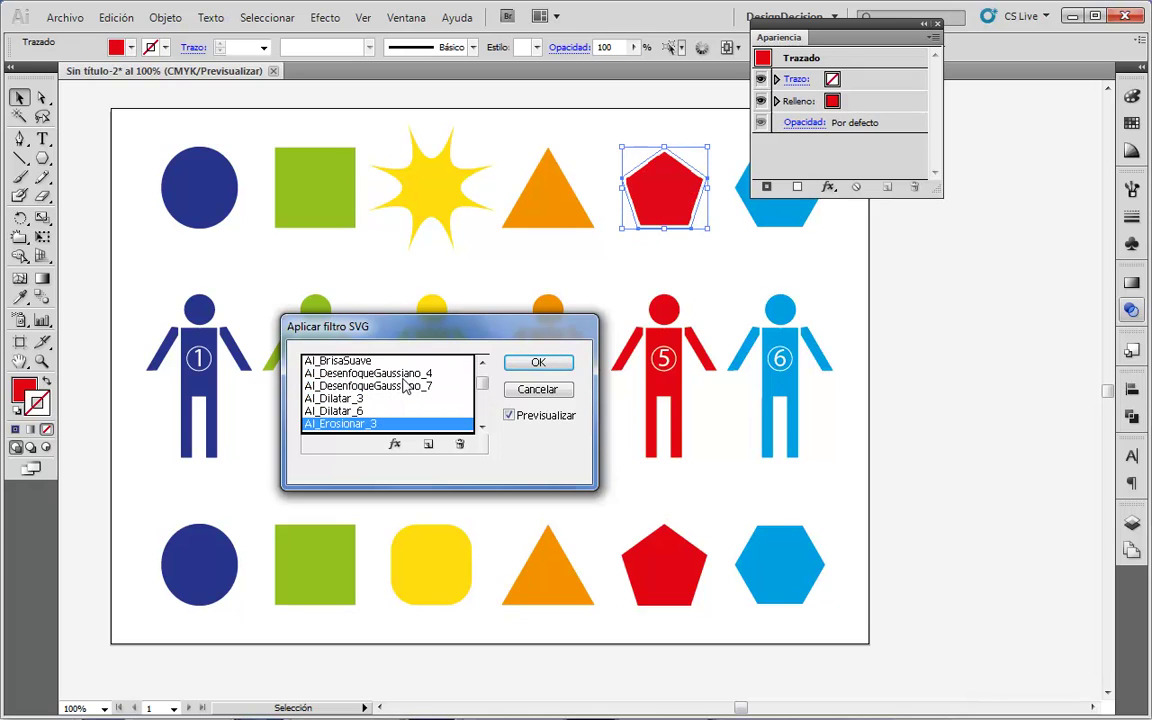
{"action": "scroll", "coordinate": [404, 386], "scroll_direction": "down", "scroll_amount": 4}
{"action": "left_click", "coordinate": [370, 398]}
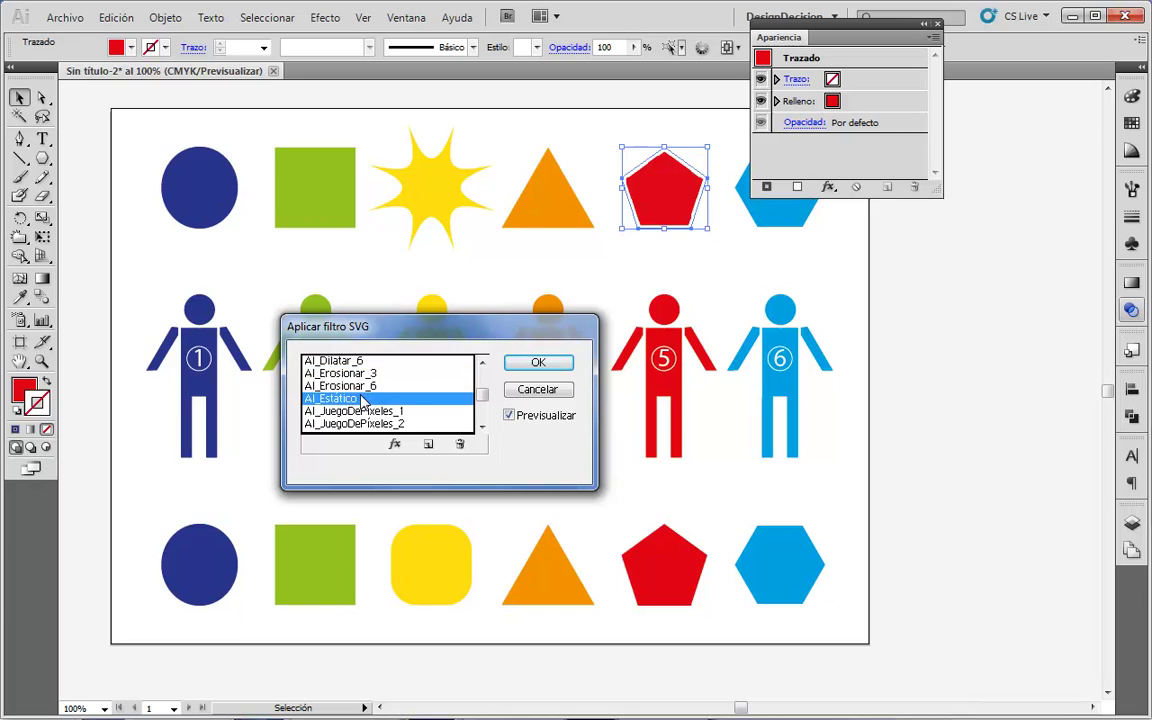
- Preview the AI_Sombra_2 and AI_Sombra_1 SVG filters on the upper red pentagon and close the filter dialog without applying any
{"action": "scroll", "coordinate": [385, 390], "scroll_direction": "down", "scroll_amount": 3}
{"action": "scroll", "coordinate": [390, 386], "scroll_direction": "down", "scroll_amount": 2}
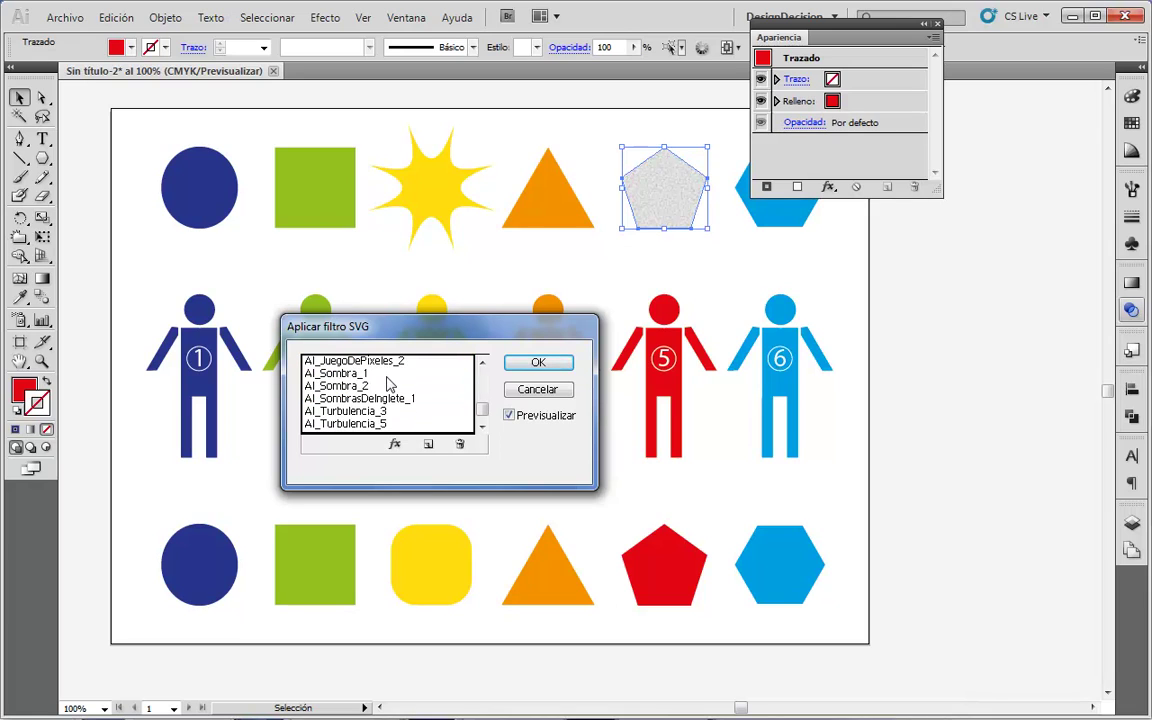
{"action": "left_click", "coordinate": [337, 385]}
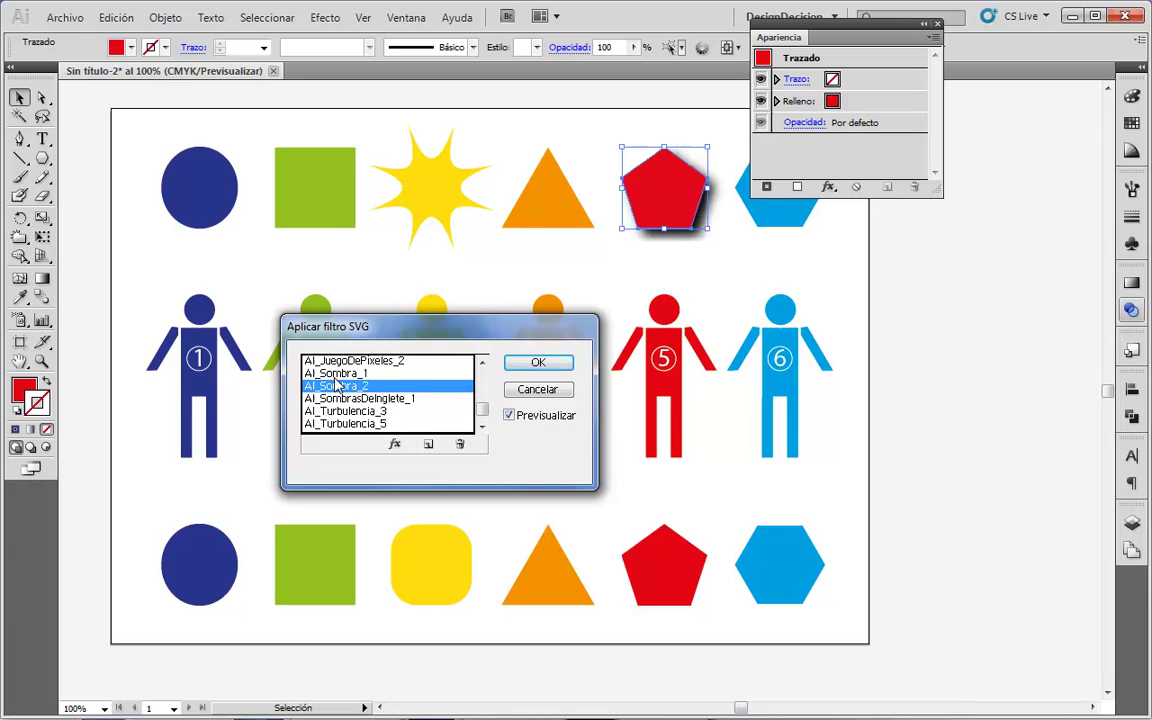
{"action": "left_click", "coordinate": [339, 377]}
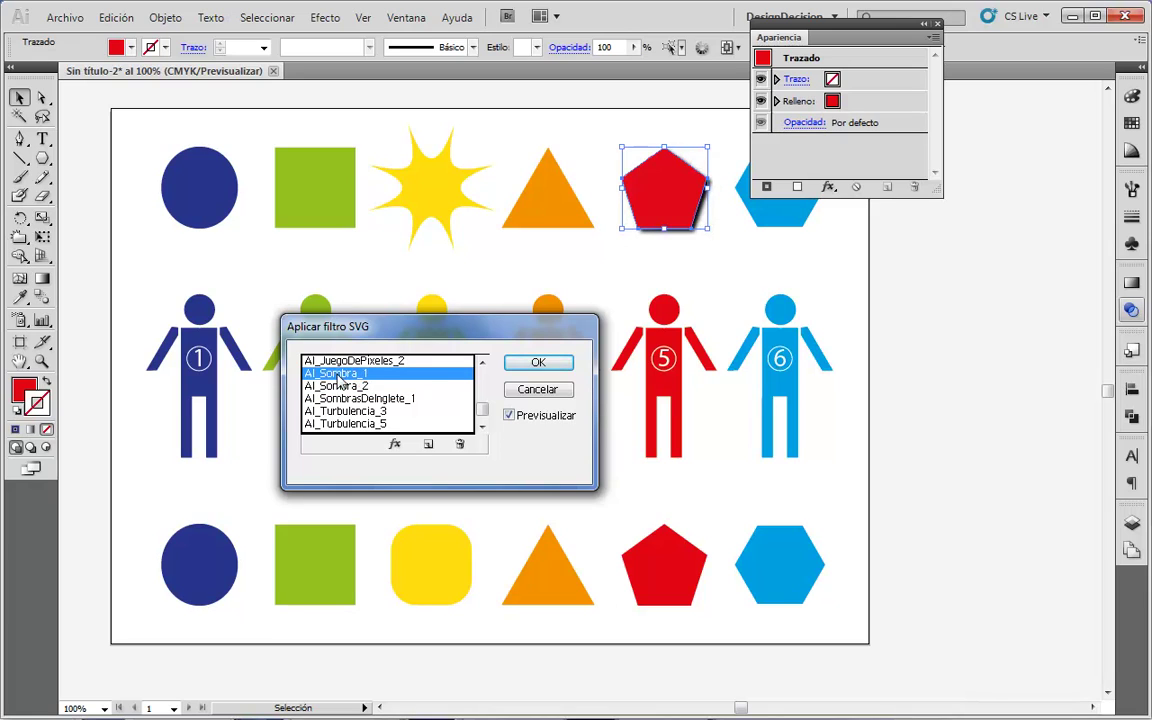
{"action": "scroll", "coordinate": [330, 350], "scroll_direction": "down", "scroll_amount": 1}
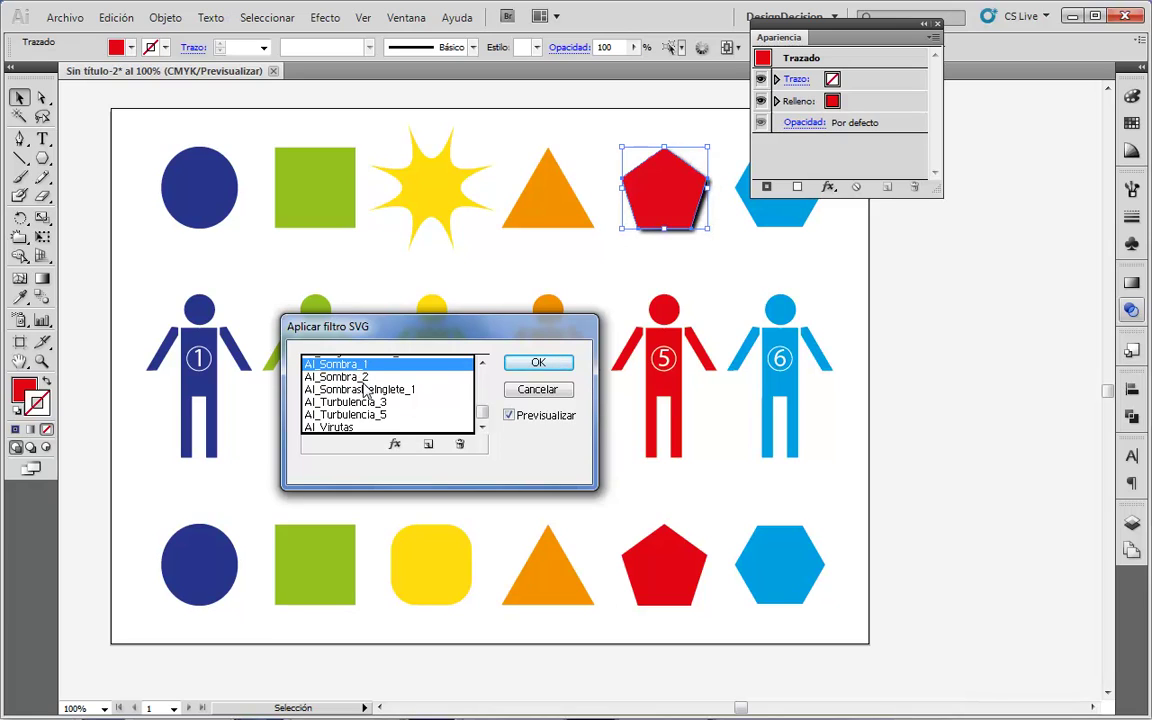
{"action": "left_click", "coordinate": [537, 390]}
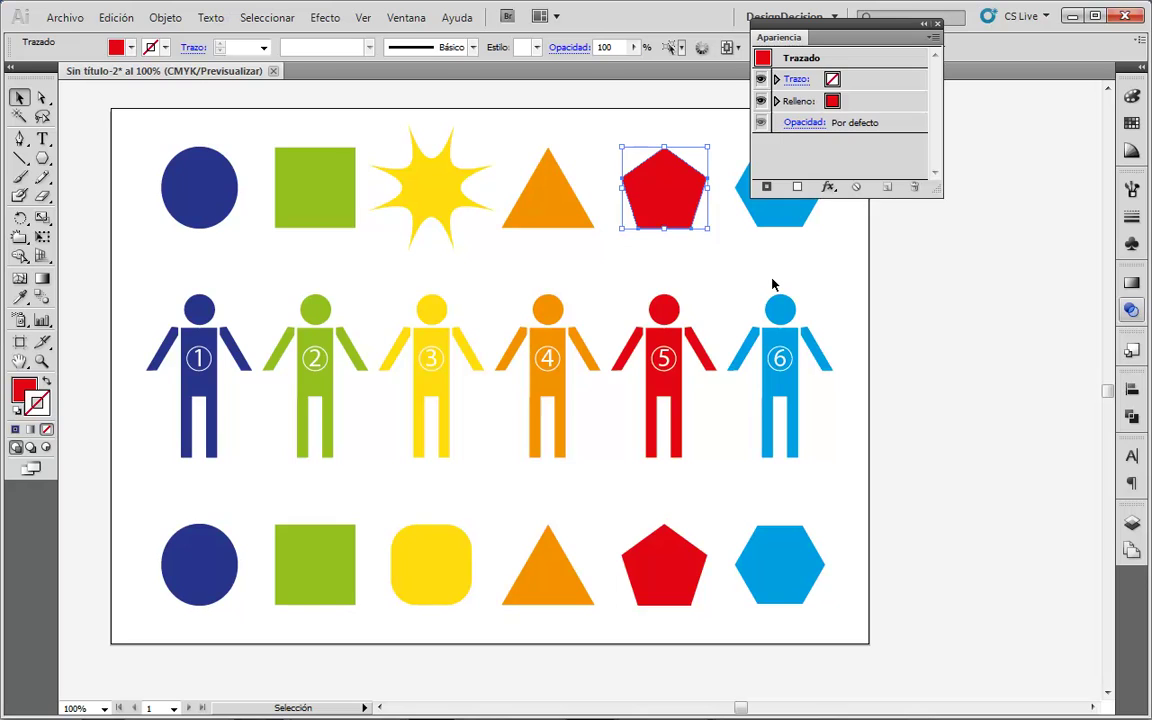
- Apply a Rasterizar effect to the upper red pentagon with the CMYK colour model, Pantalla (72 ppp) resolution and a transparent background
{"action": "left_click", "coordinate": [828, 188]}
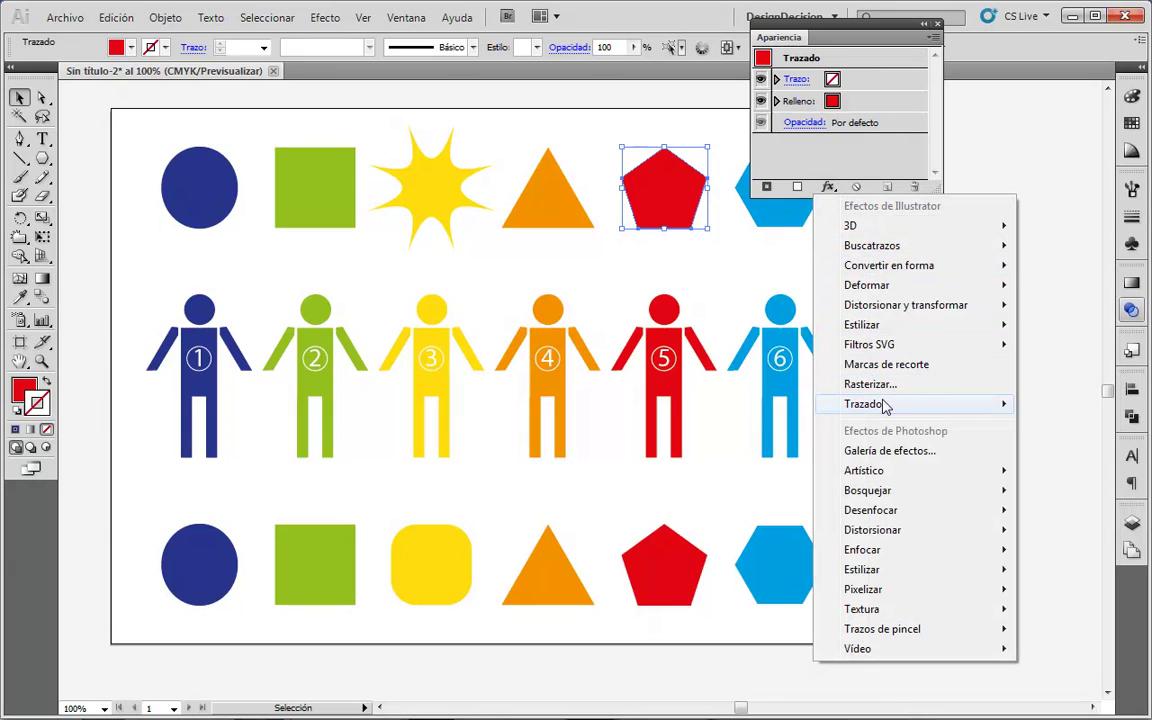
{"action": "mouse_move", "coordinate": [882, 405]}
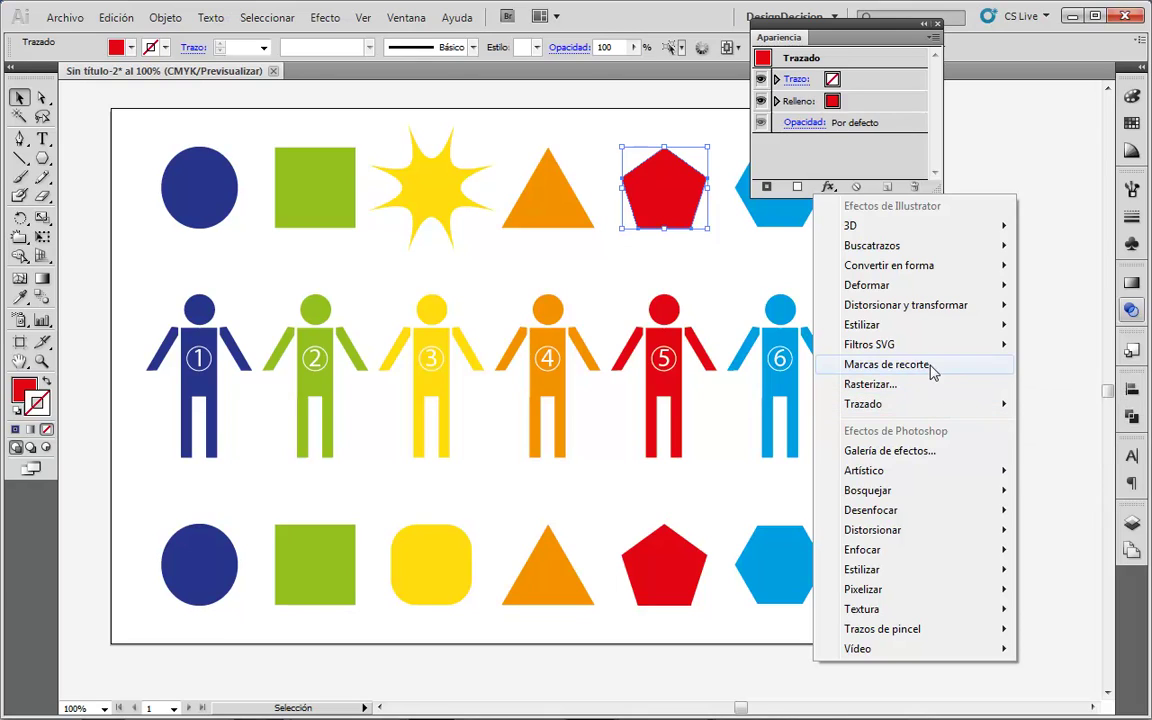
{"action": "mouse_move", "coordinate": [941, 289]}
{"action": "mouse_move", "coordinate": [885, 267]}
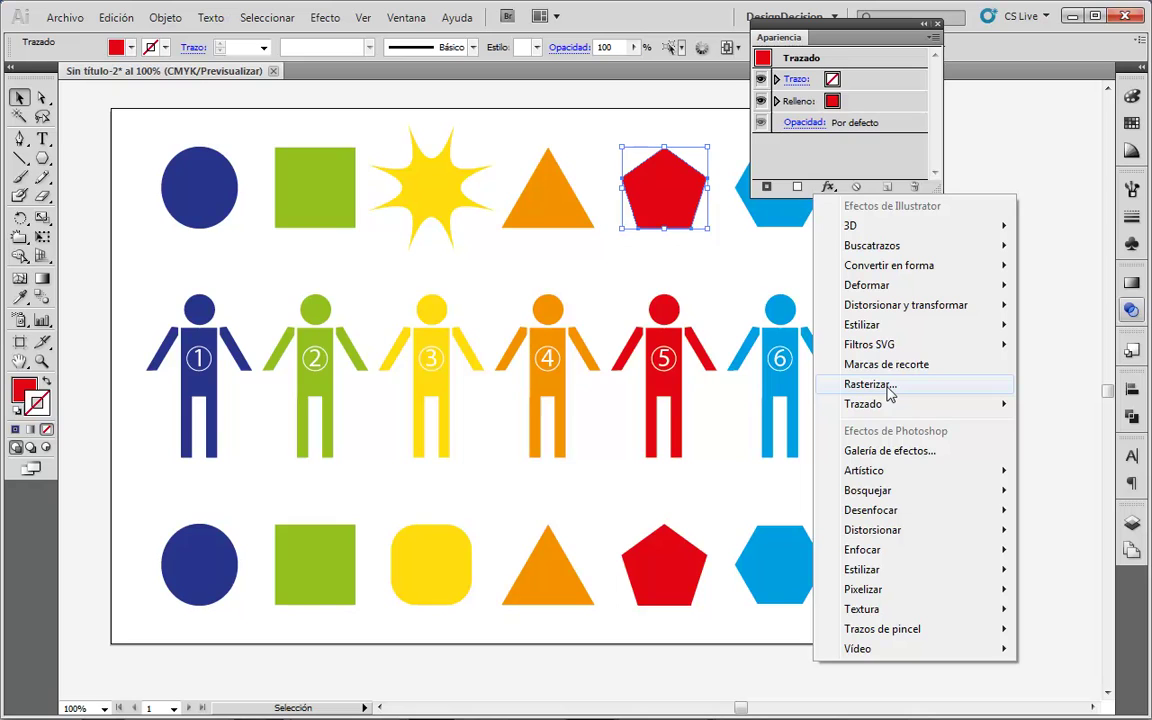
{"action": "left_click", "coordinate": [887, 390]}
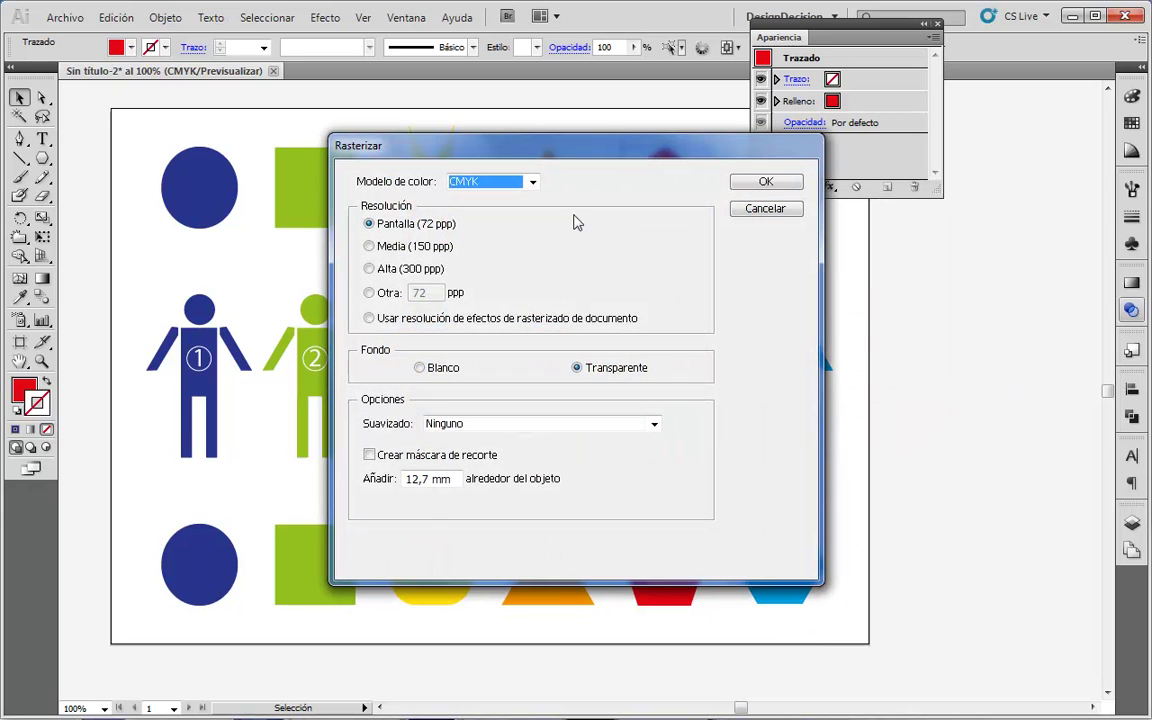
{"action": "left_click_drag", "start_coordinate": [476, 149], "coordinate": [615, 138]}
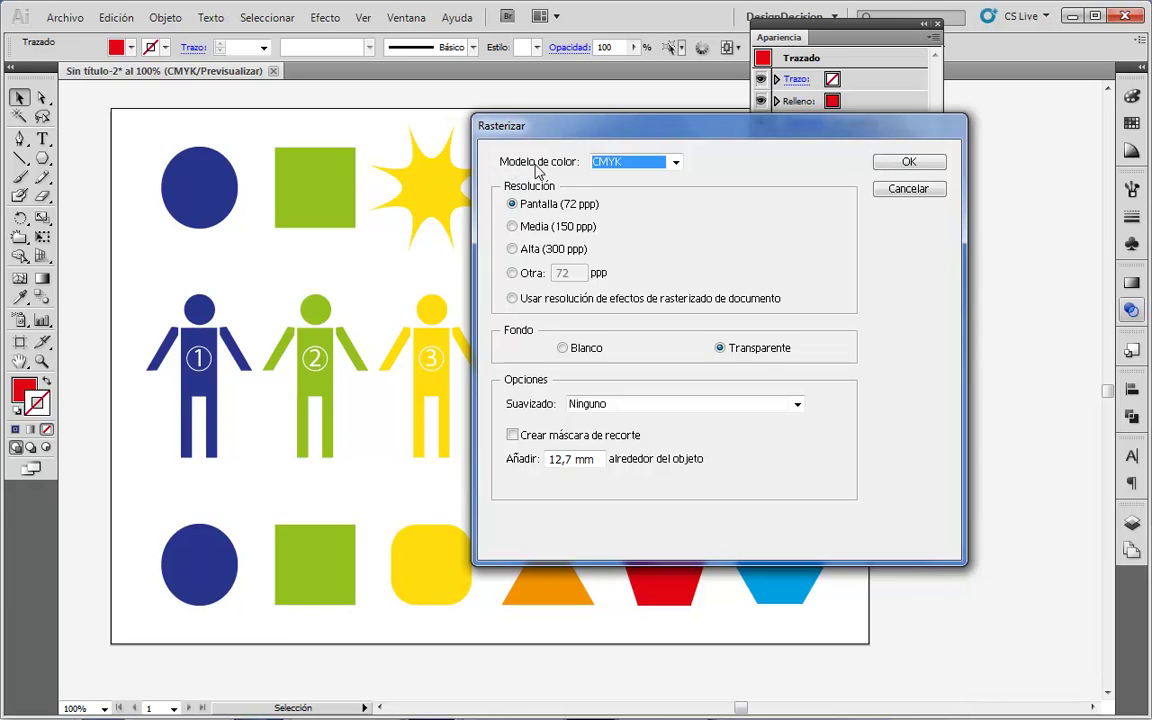
{"action": "left_click", "coordinate": [678, 165]}
{"action": "left_click", "coordinate": [610, 178]}
{"action": "left_click", "coordinate": [904, 163]}
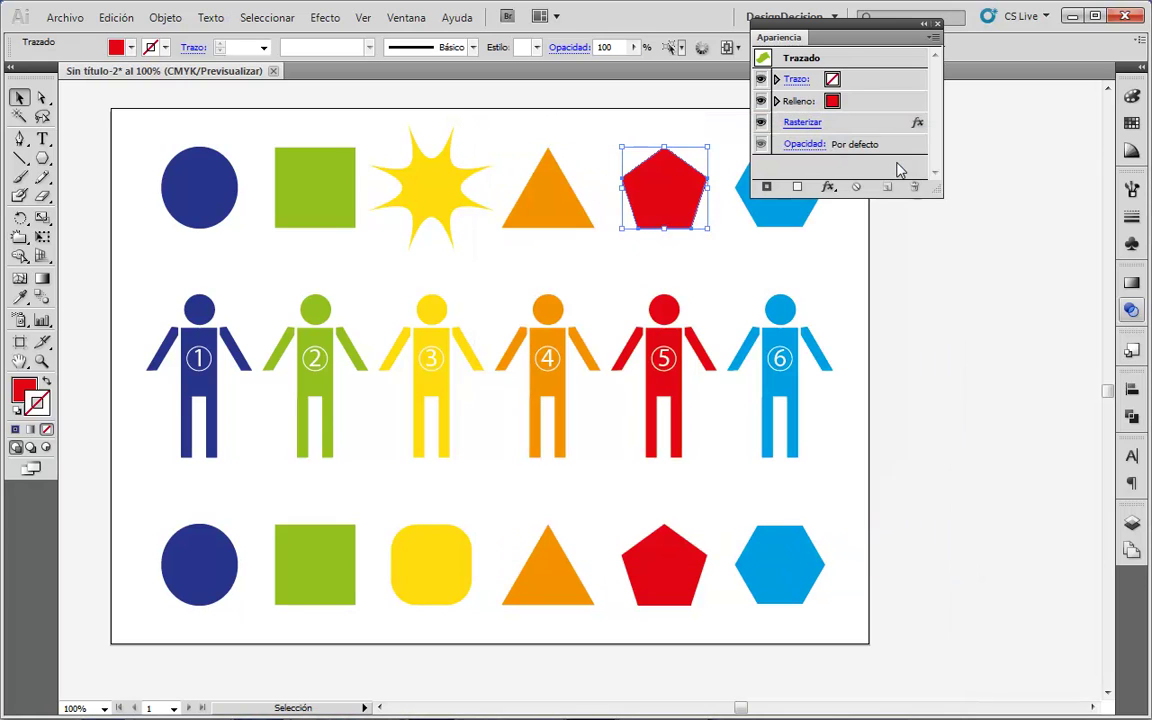
- Inspect the rasterized pentagon's edges with it deselected, and expand its appearance
{"action": "left_click", "coordinate": [710, 229]}
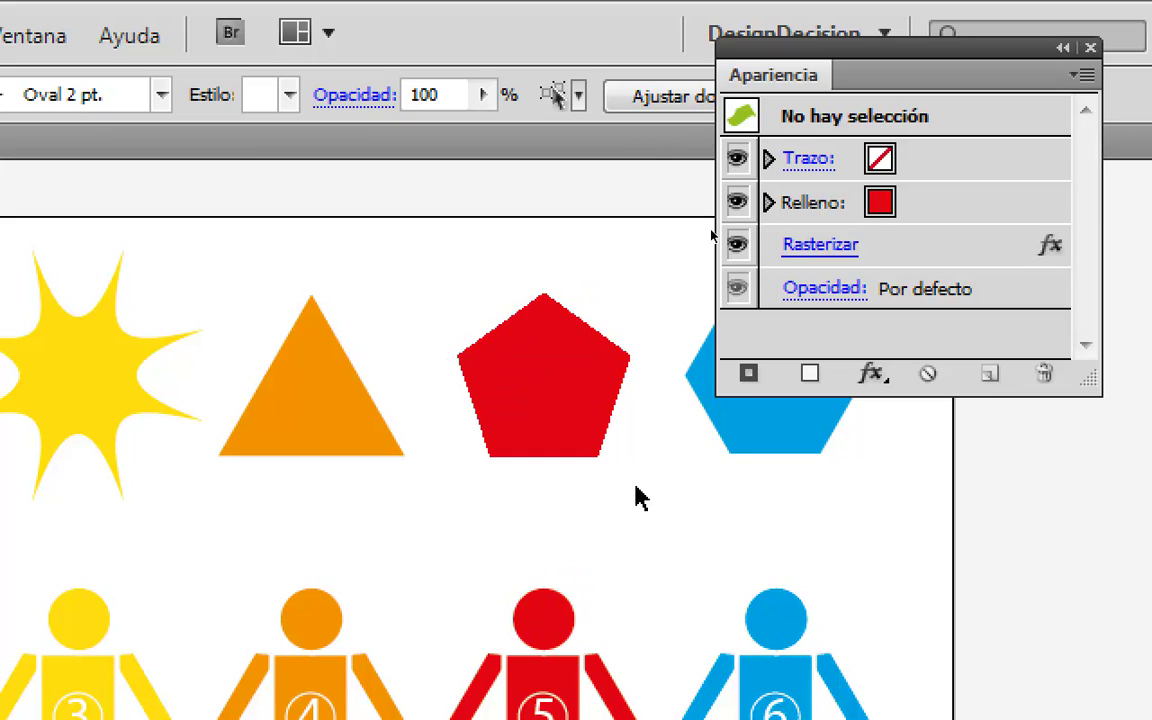
{"action": "left_click", "coordinate": [533, 355]}
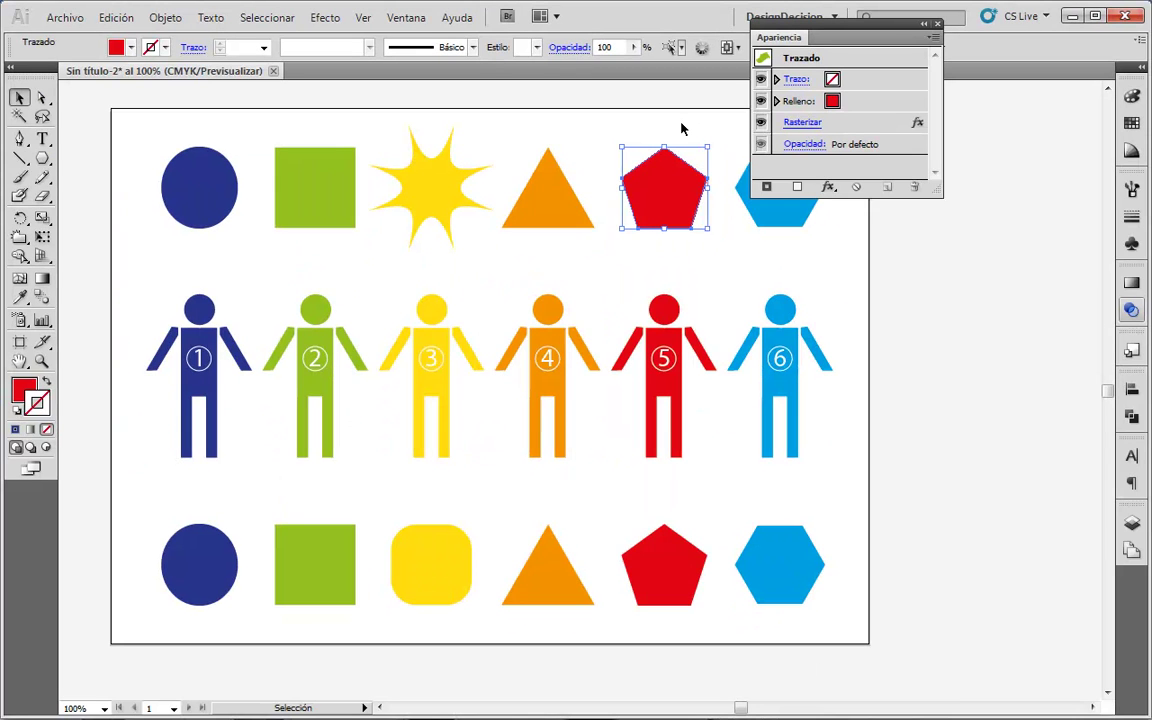
{"action": "left_click", "coordinate": [176, 20]}
{"action": "left_click", "coordinate": [240, 229]}
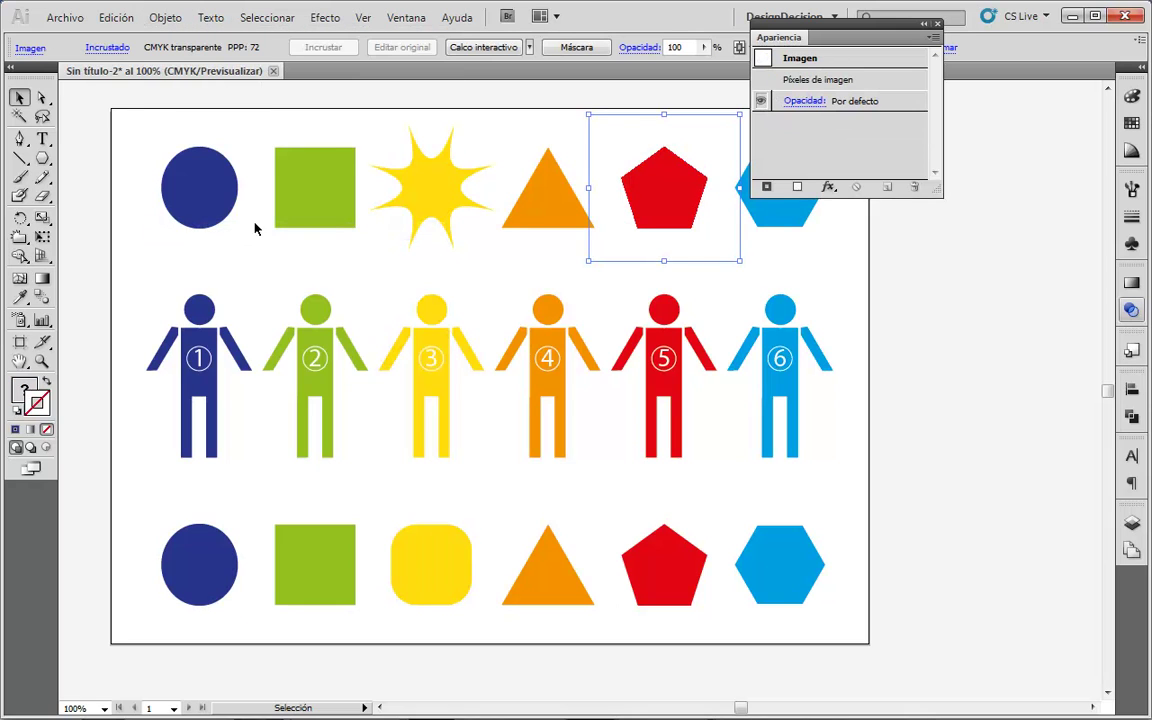
- Check the expanded pentagon image's frame in outline view, both selected and deselected, and return to preview mode
{"action": "left_click", "coordinate": [796, 251]}
{"action": "left_click", "coordinate": [666, 229]}
{"action": "key", "text": "ctrl+y"}
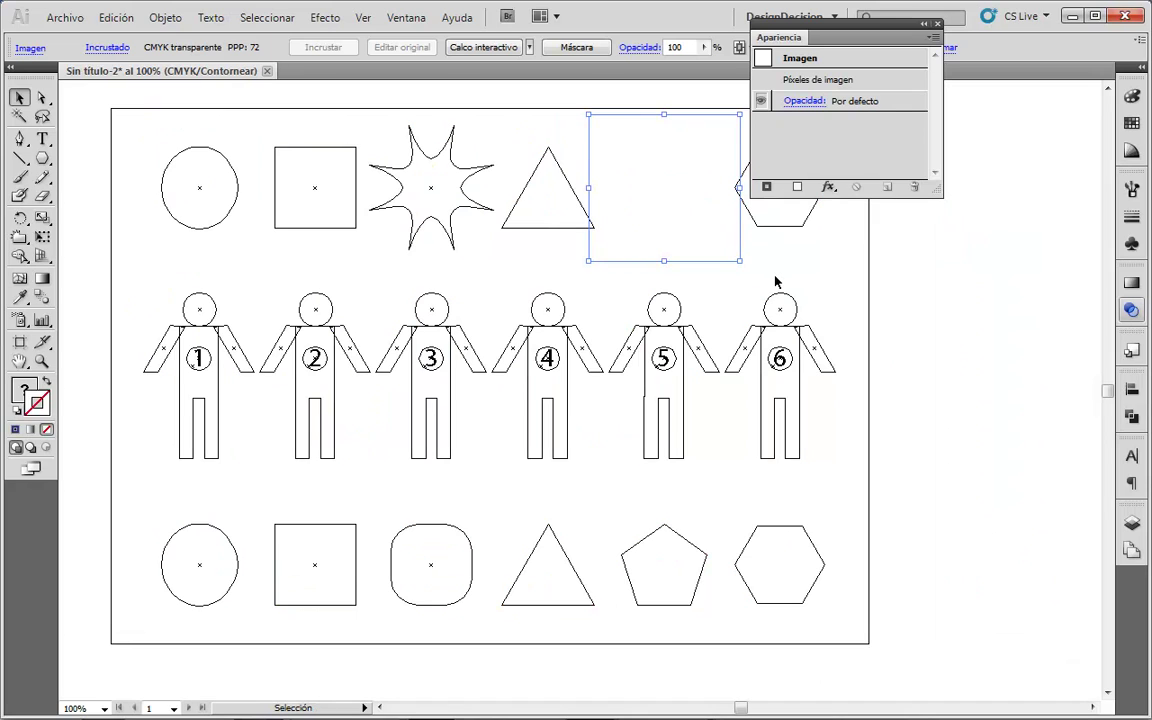
{"action": "left_click", "coordinate": [785, 250]}
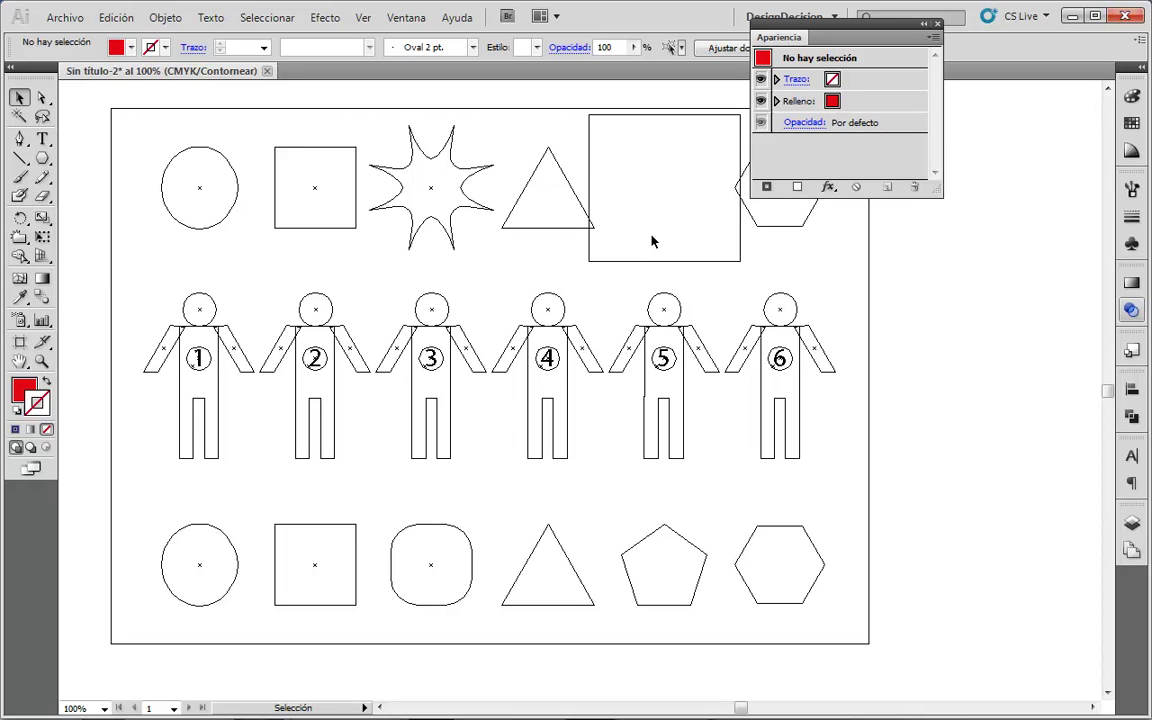
{"action": "key", "text": "ctrl+y"}
- Open the Illustrator Desvanecer effect for the upper orange triangle and turn on its preview
{"action": "left_click", "coordinate": [570, 200]}
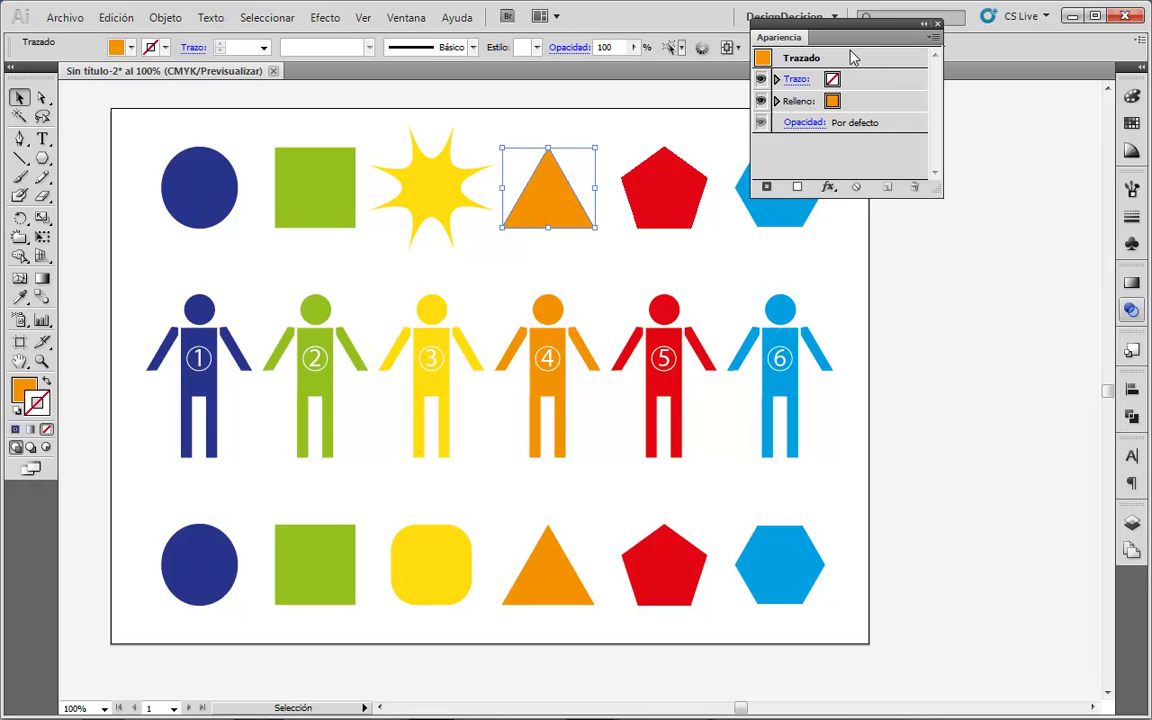
{"action": "left_click_drag", "start_coordinate": [851, 36], "coordinate": [873, 20]}
{"action": "left_click", "coordinate": [851, 168]}
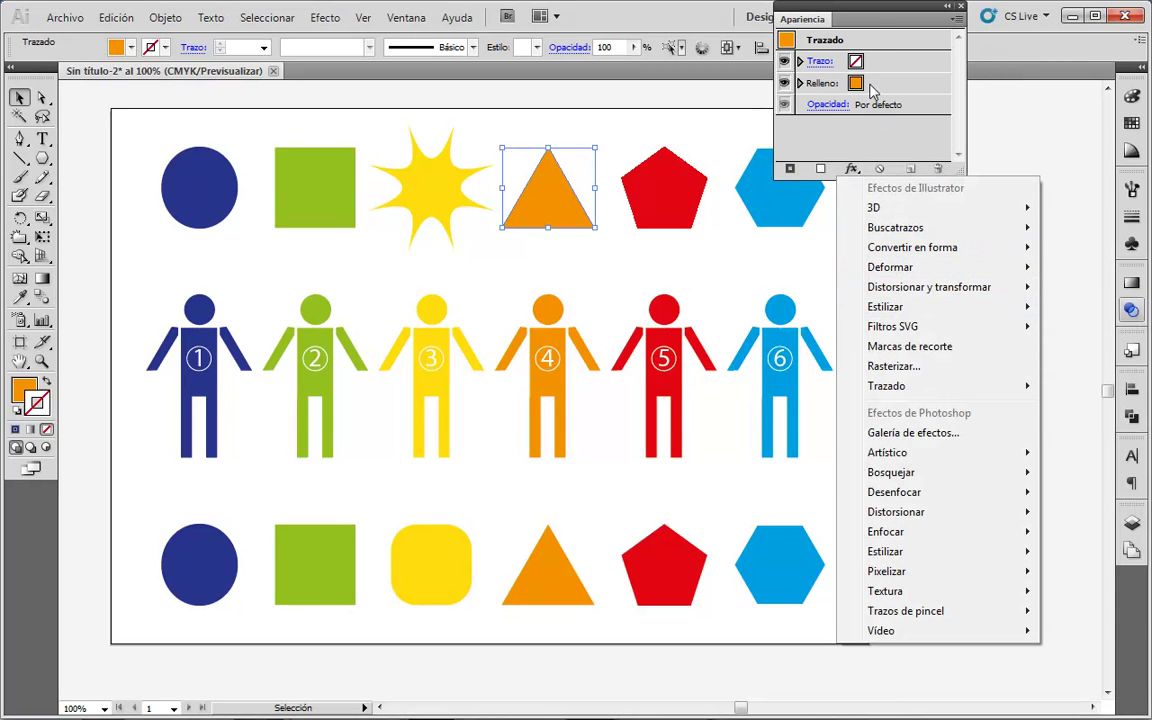
{"action": "left_click", "coordinate": [874, 14]}
{"action": "left_click_drag", "start_coordinate": [874, 14], "coordinate": [705, 16]}
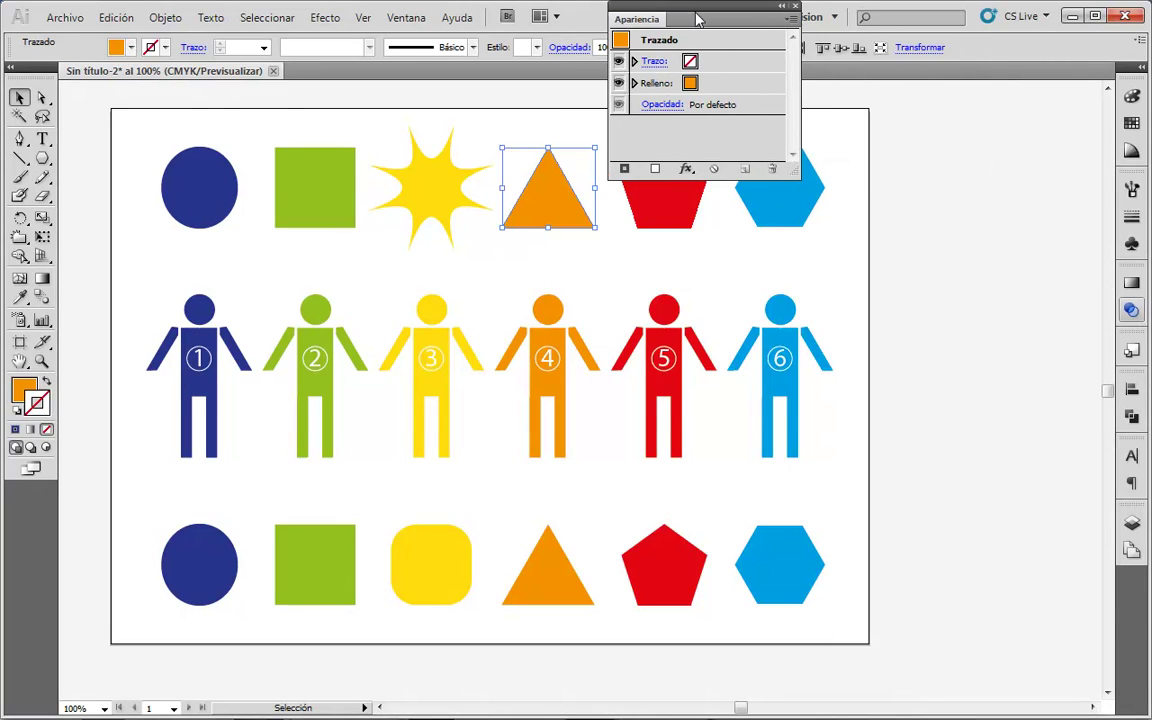
{"action": "left_click", "coordinate": [687, 168]}
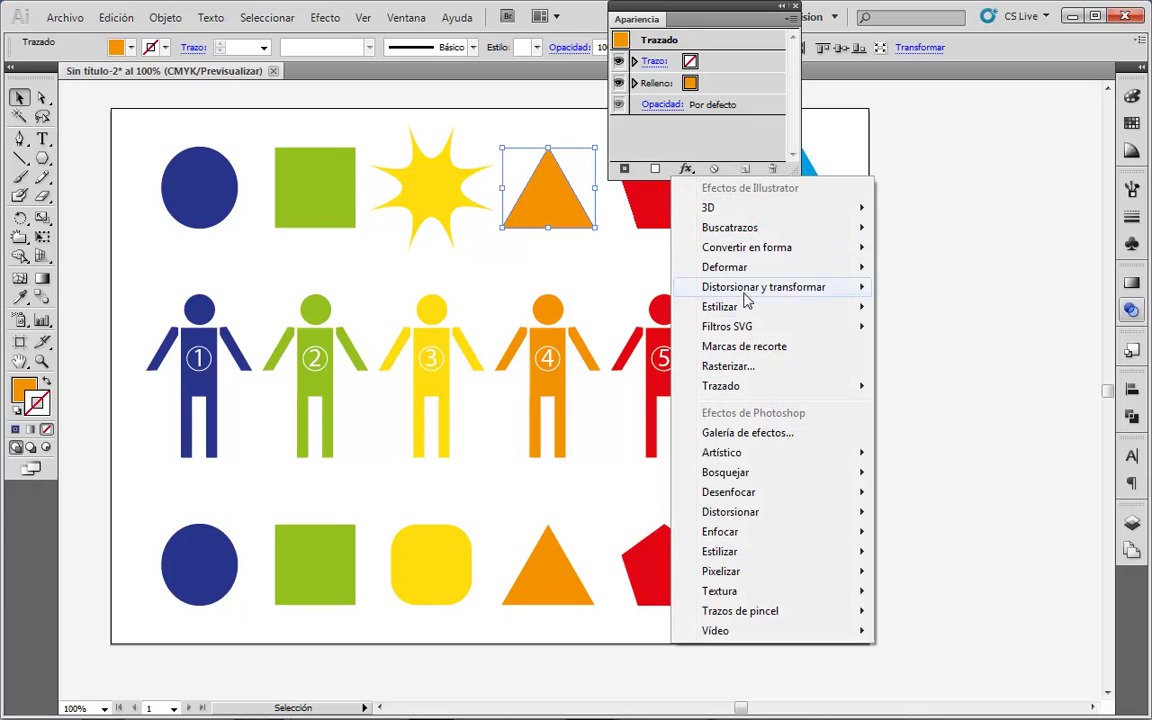
{"action": "mouse_move", "coordinate": [789, 320]}
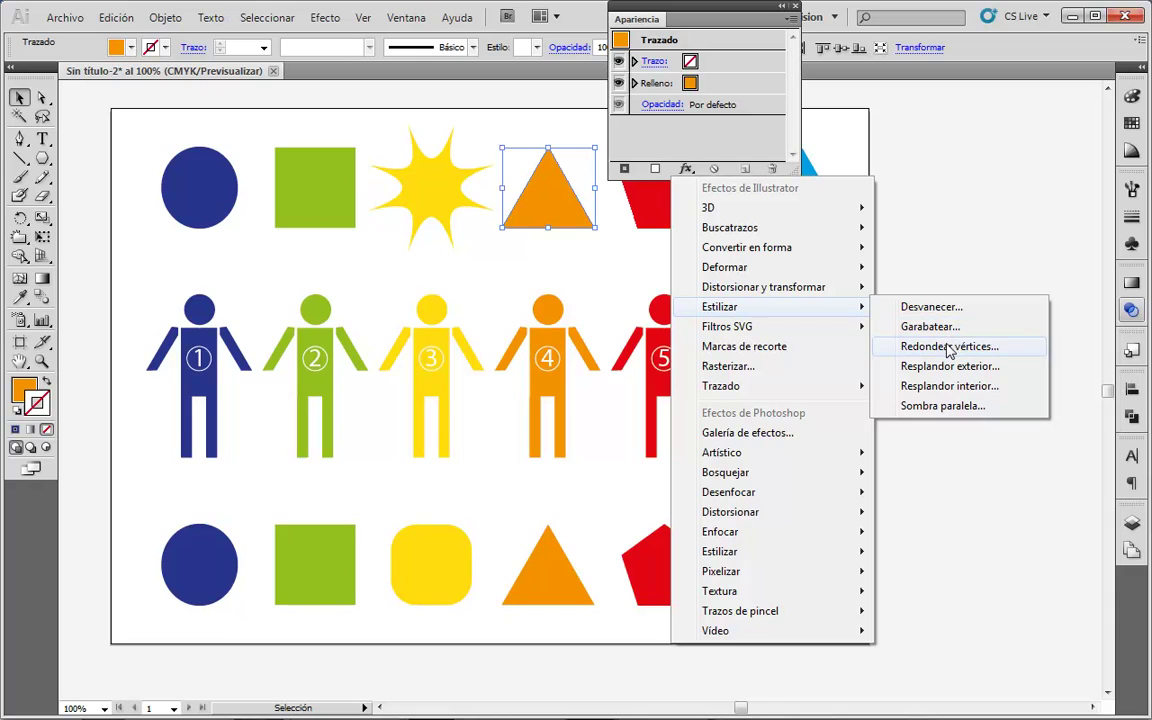
{"action": "mouse_move", "coordinate": [816, 336]}
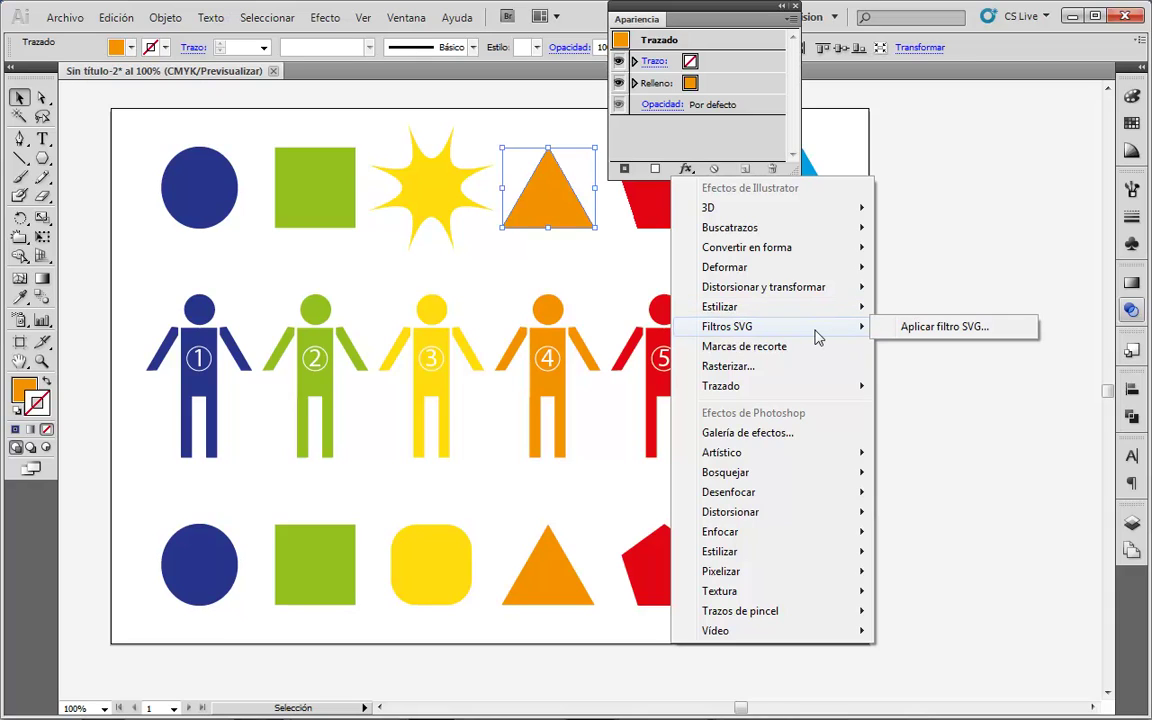
{"action": "mouse_move", "coordinate": [828, 309]}
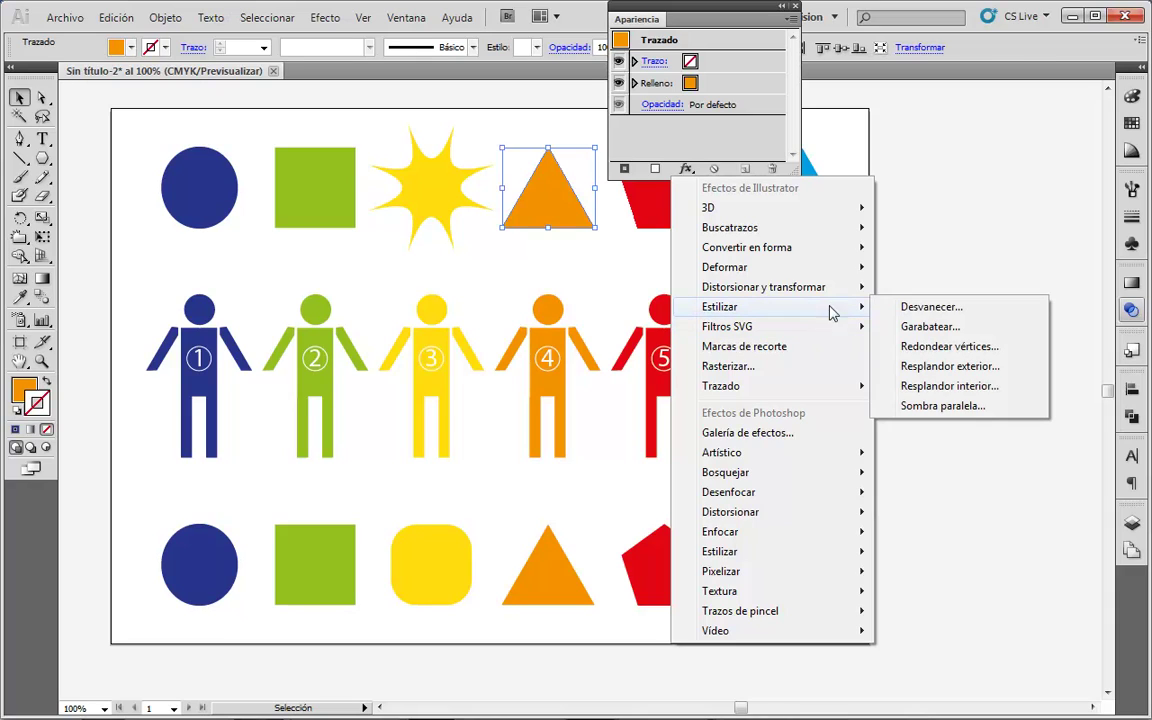
{"action": "left_click", "coordinate": [949, 314]}
{"action": "left_click", "coordinate": [552, 384]}
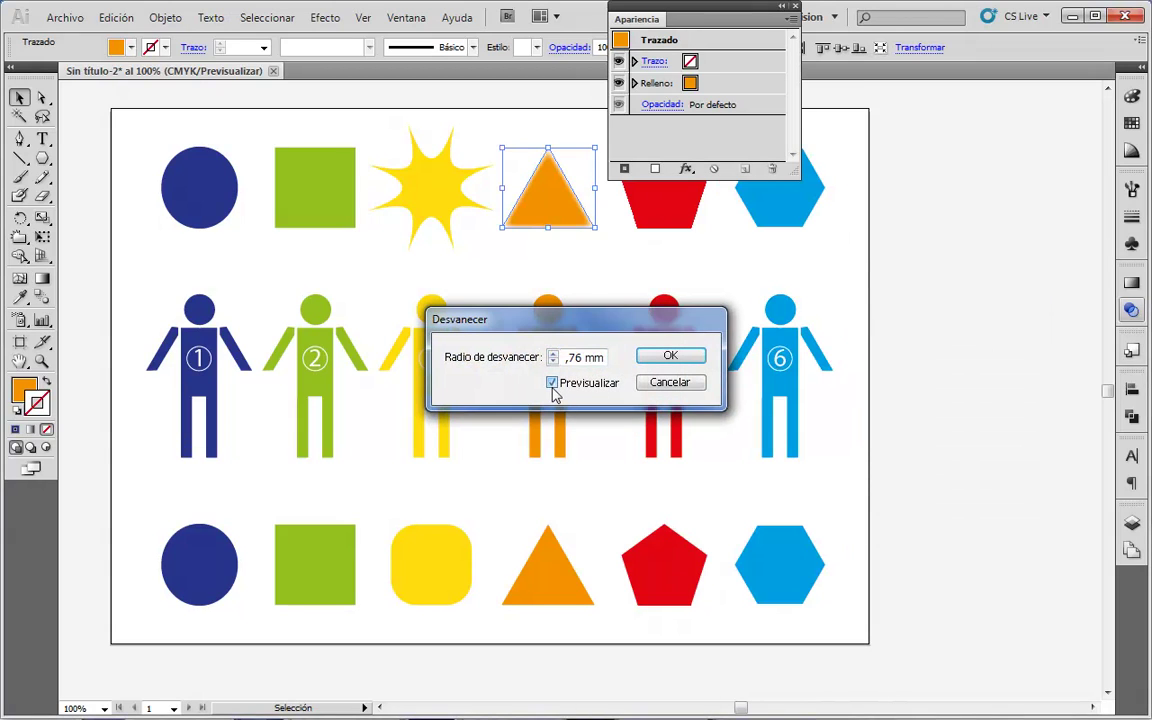
- Enlarge the orange triangle's Desvanecer radius by several millimetres and apply the effect
{"action": "left_click", "coordinate": [553, 352]}
{"action": "left_click", "coordinate": [553, 352]}
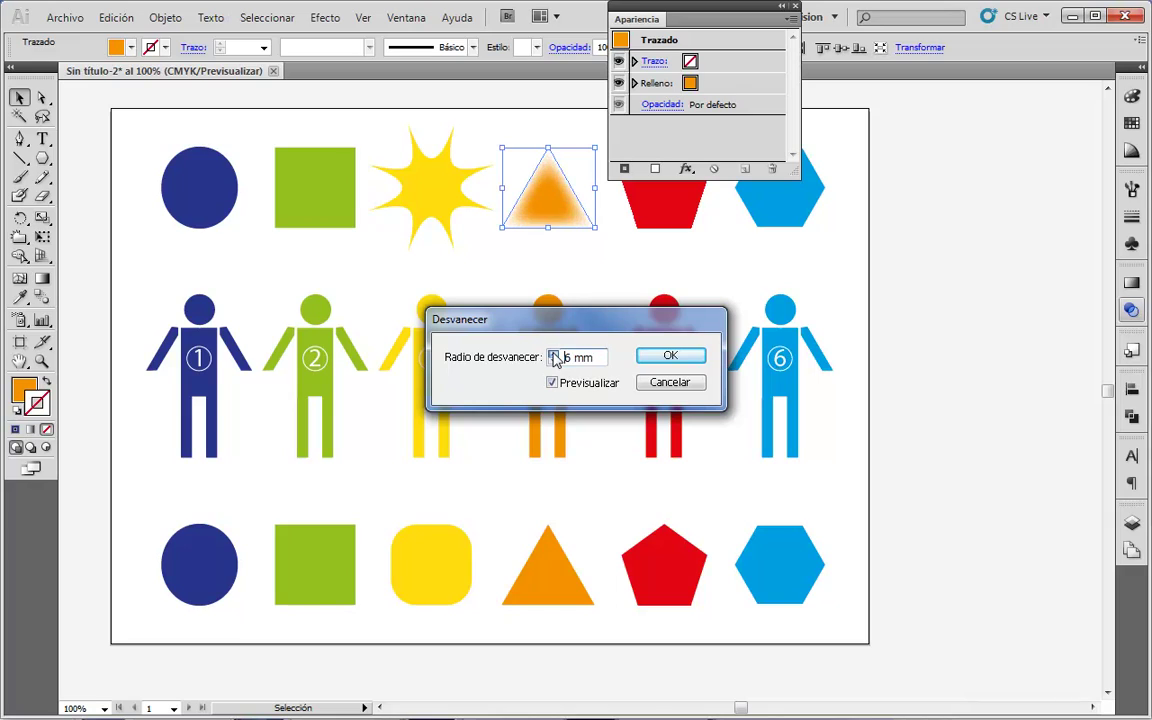
{"action": "left_click", "coordinate": [554, 352]}
{"action": "left_click", "coordinate": [554, 352]}
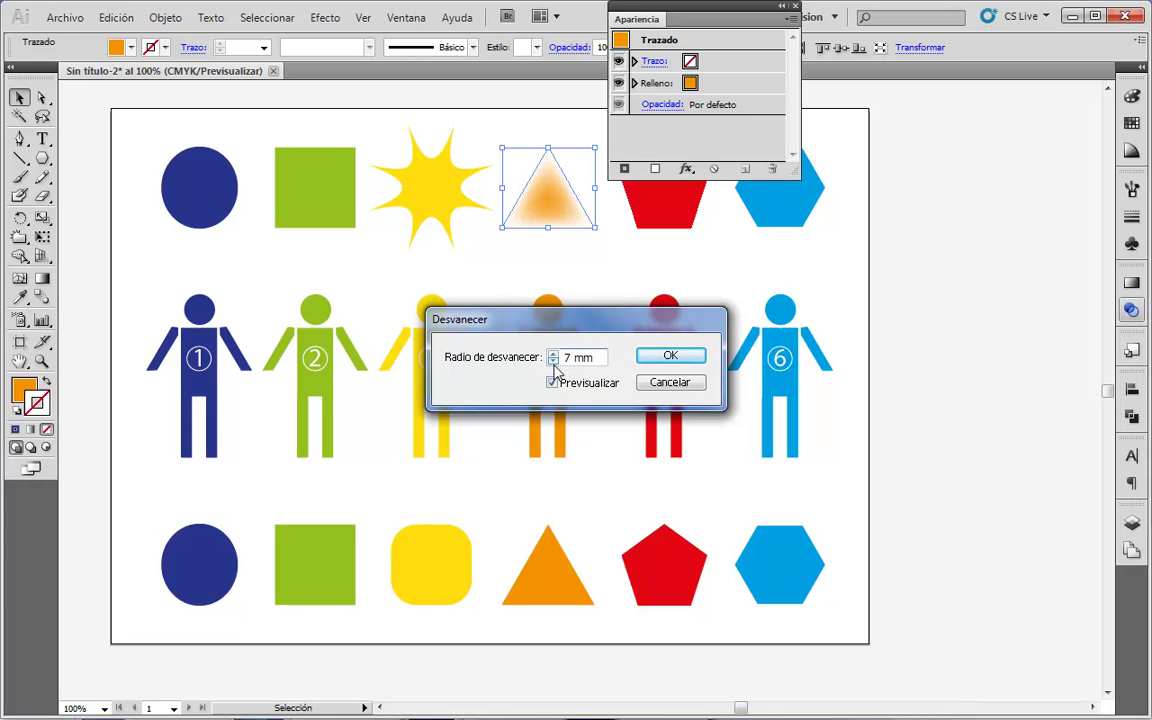
{"action": "left_click", "coordinate": [553, 352]}
{"action": "left_click", "coordinate": [670, 357]}
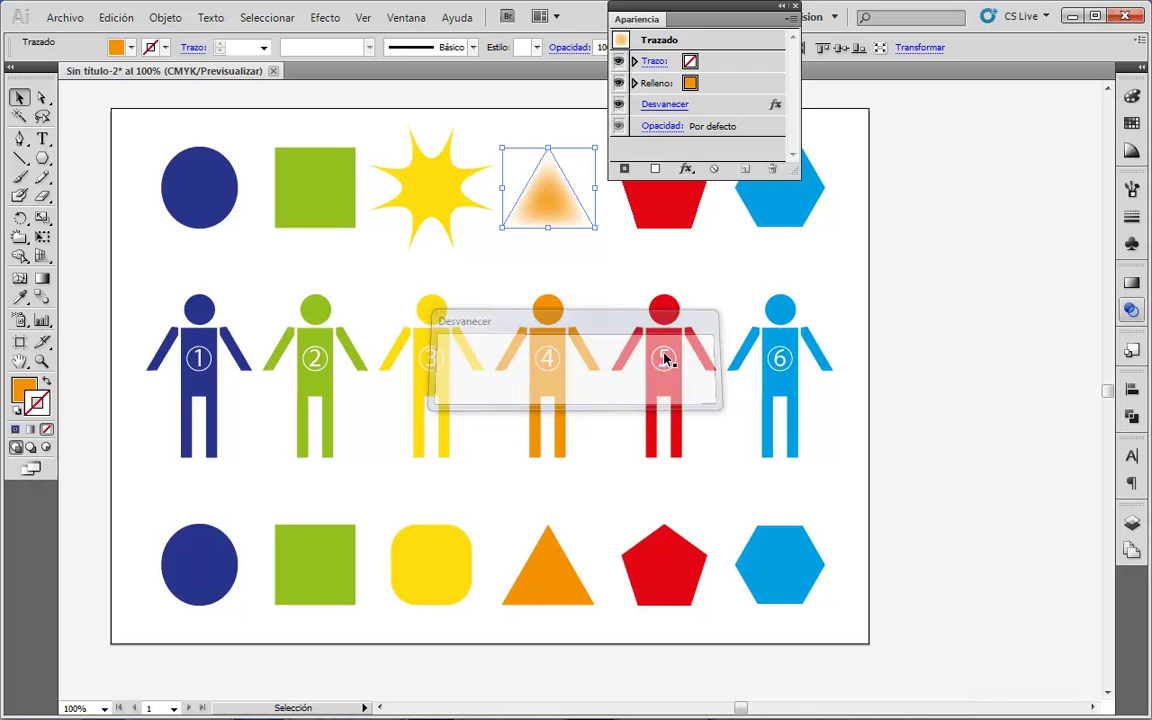
{"action": "scroll", "coordinate": [703, 113], "scroll_direction": "up", "scroll_amount": 1}
{"action": "scroll", "coordinate": [703, 113], "scroll_direction": "down", "scroll_amount": 1}
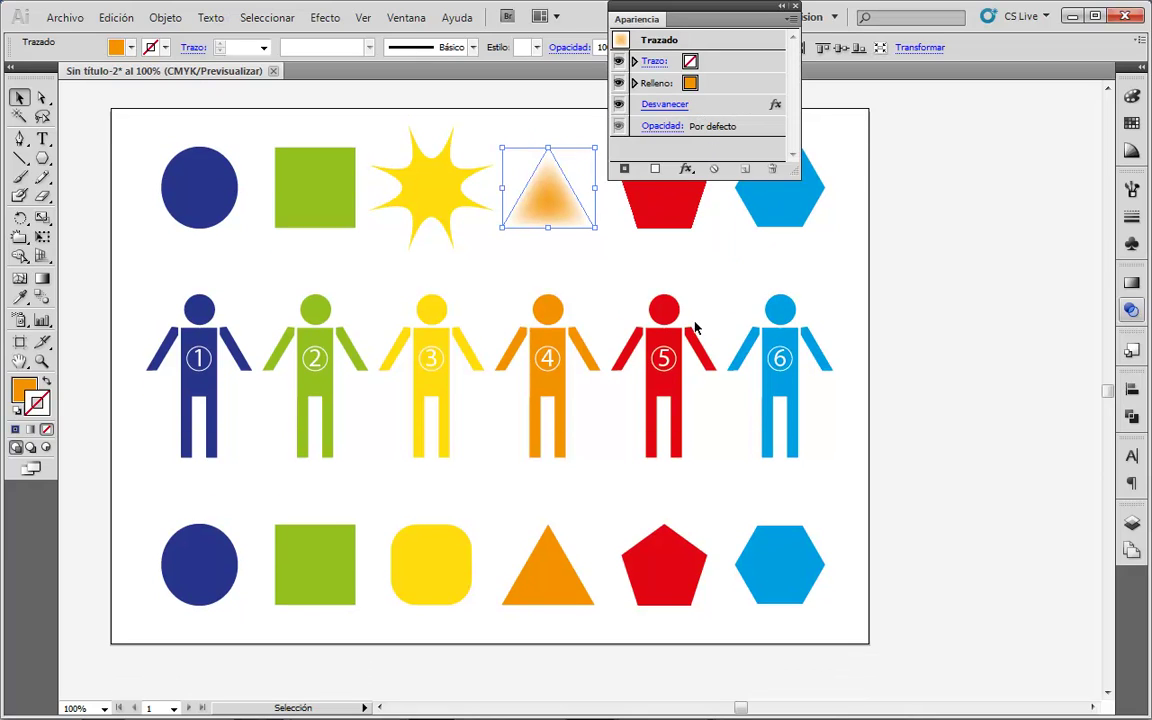
- Open the Garabatear effect for the upper blue hexagon with the Por defecto settings and preview it with the hexagon unobstructed
{"action": "left_click_drag", "start_coordinate": [692, 11], "coordinate": [288, 127]}
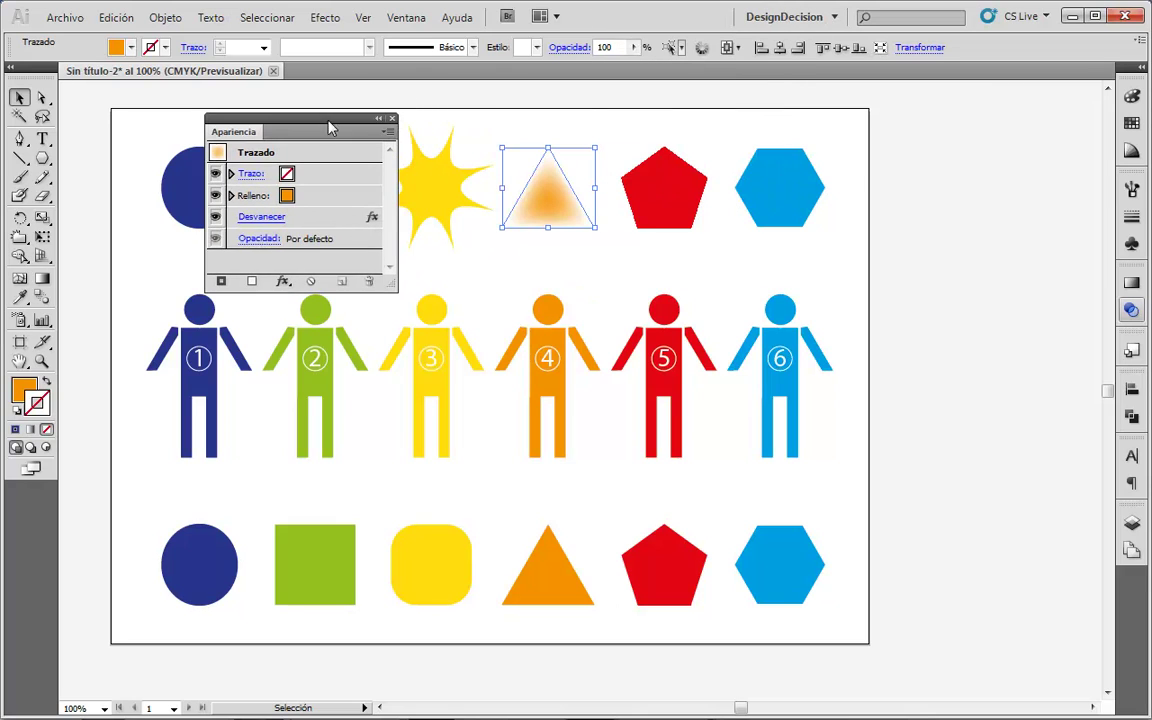
{"action": "left_click", "coordinate": [789, 182]}
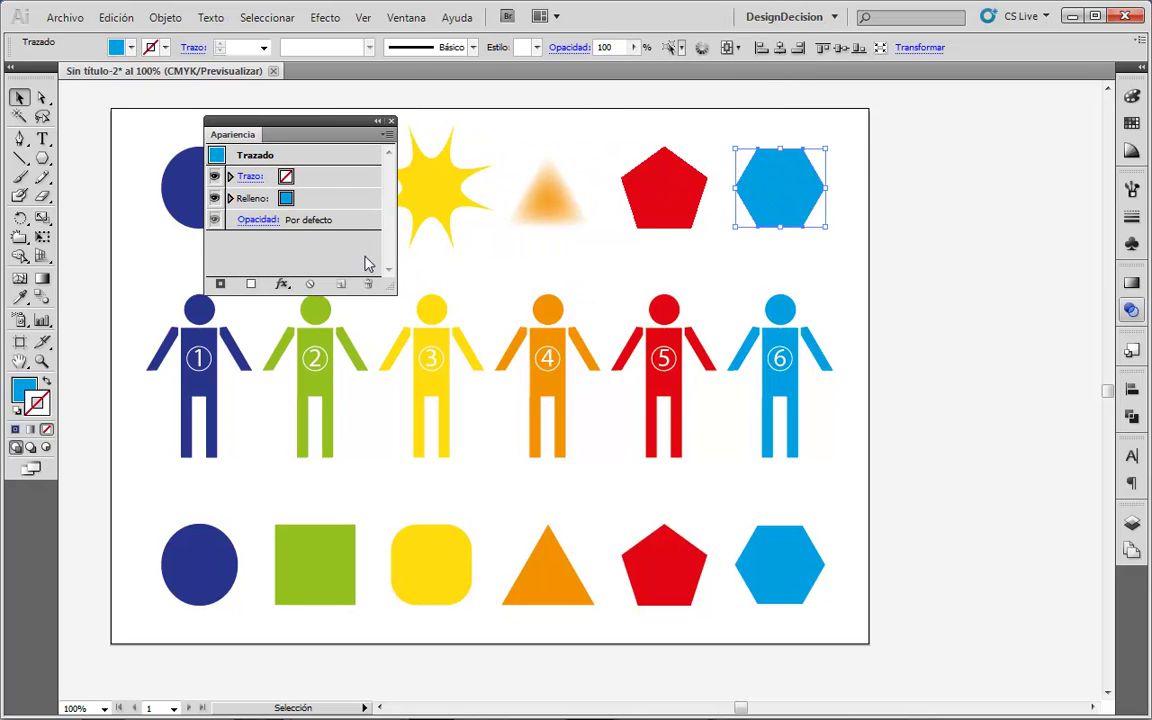
{"action": "left_click", "coordinate": [282, 284]}
{"action": "mouse_move", "coordinate": [357, 431]}
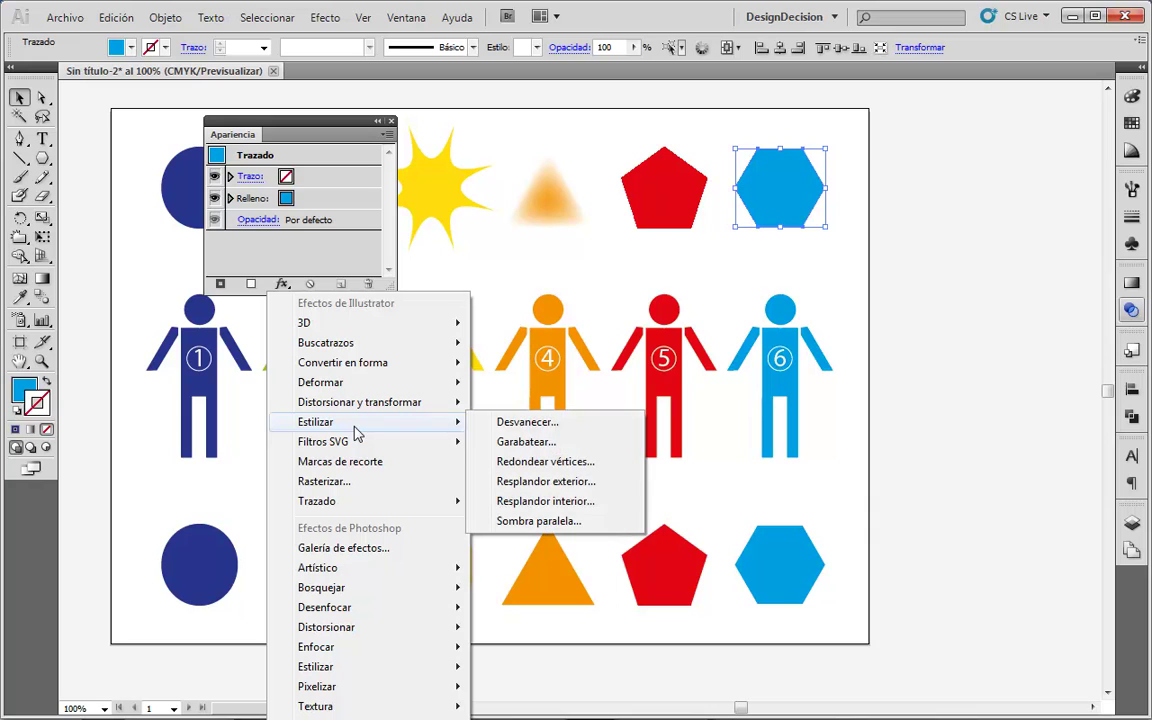
{"action": "left_click", "coordinate": [562, 447]}
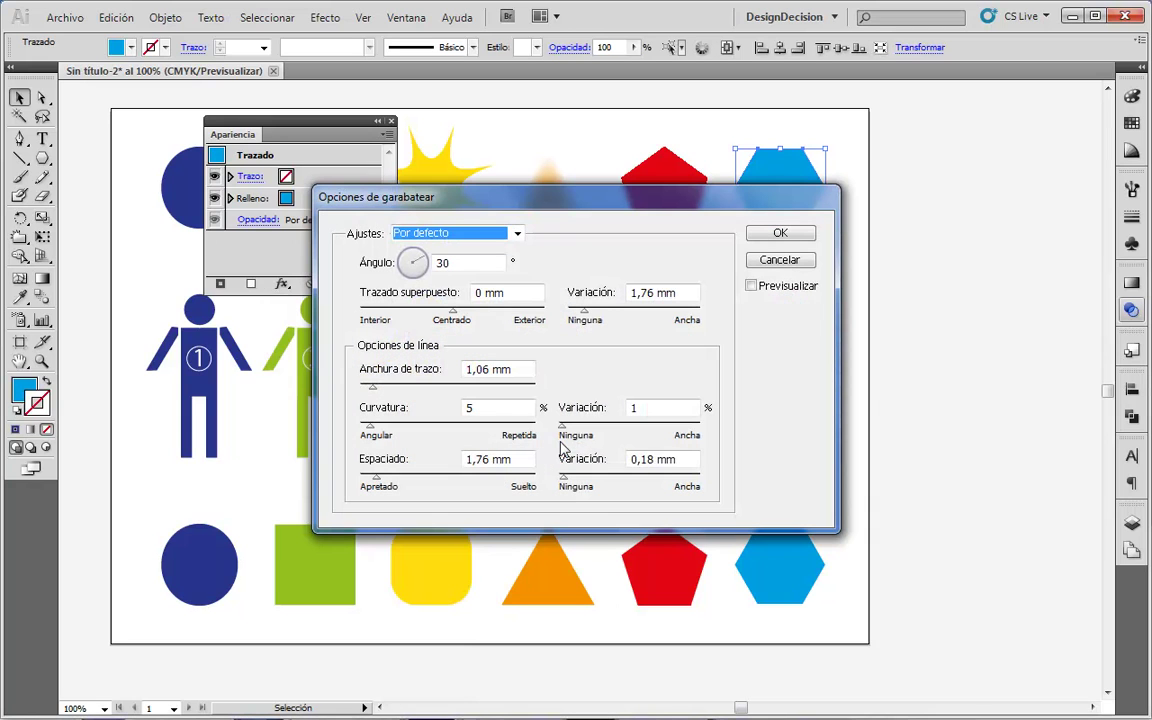
{"action": "left_click_drag", "start_coordinate": [604, 212], "coordinate": [443, 197]}
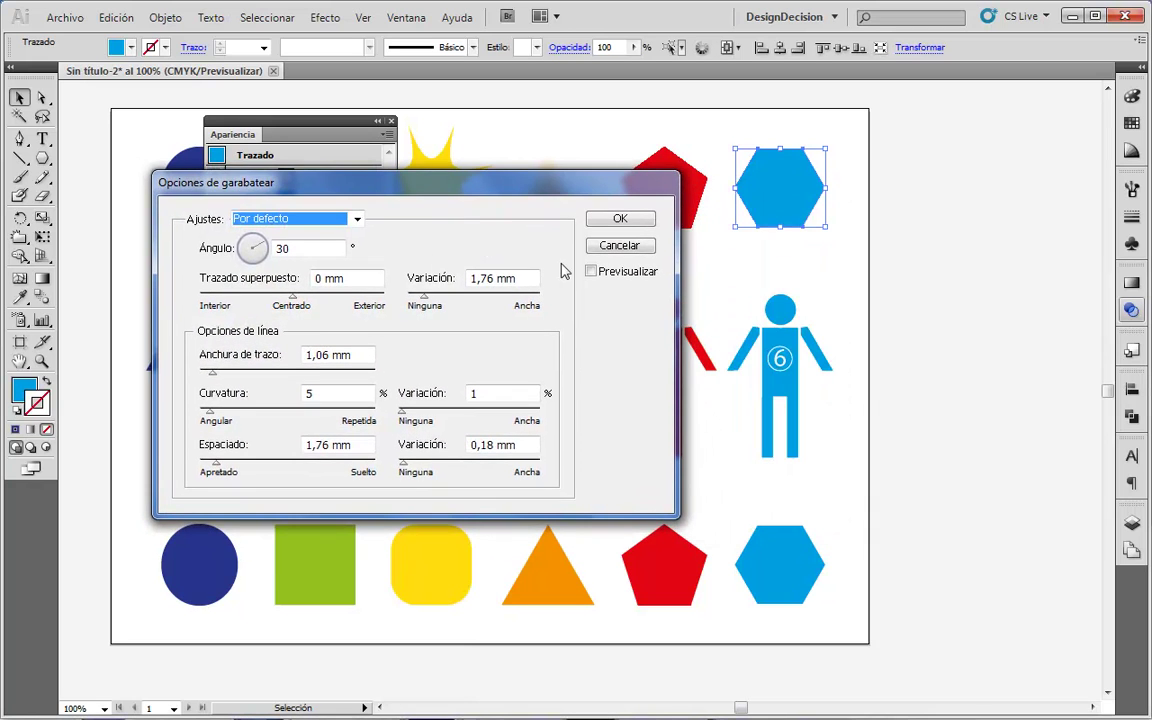
{"action": "left_click", "coordinate": [591, 271]}
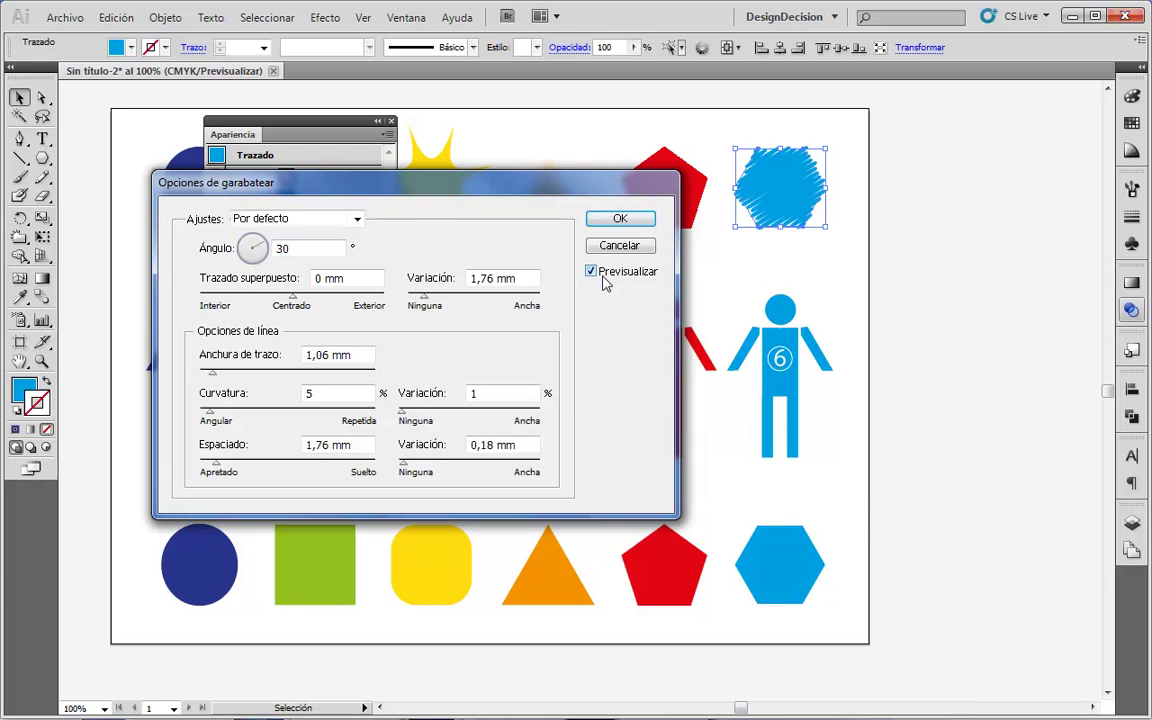
{"action": "left_click_drag", "start_coordinate": [604, 180], "coordinate": [626, 144]}
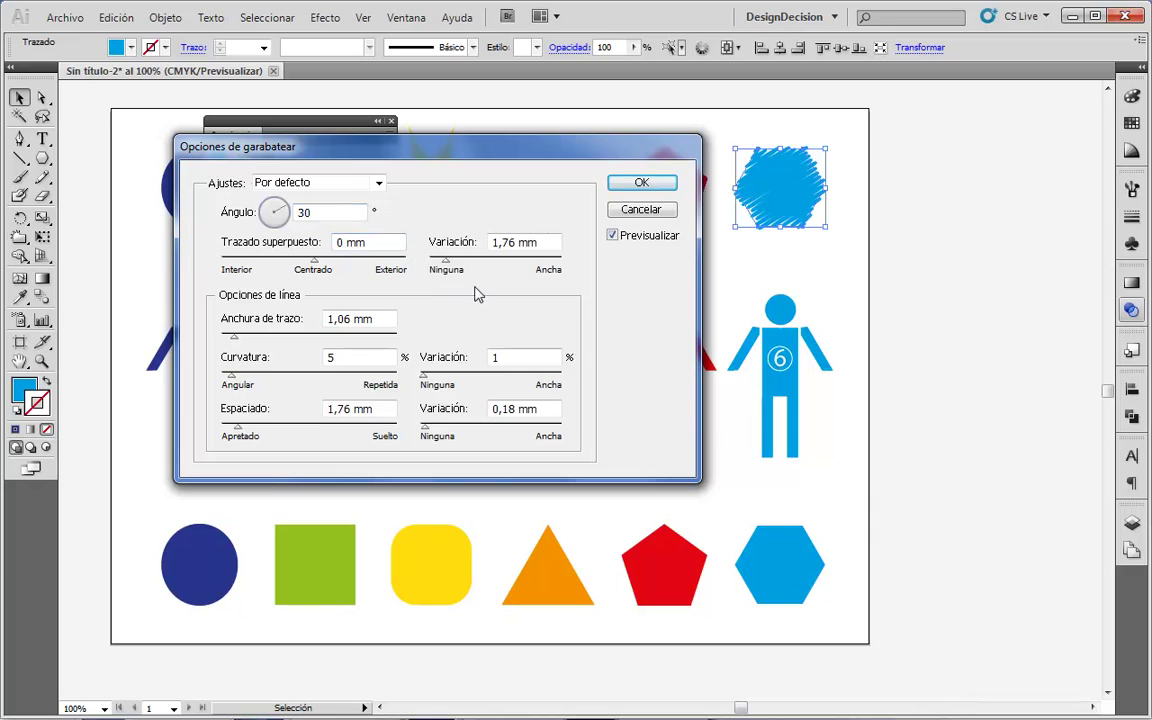
- Apply the Garabatear effect to the upper blue hexagon and select the lower dark blue circle
{"action": "left_click", "coordinate": [643, 183]}
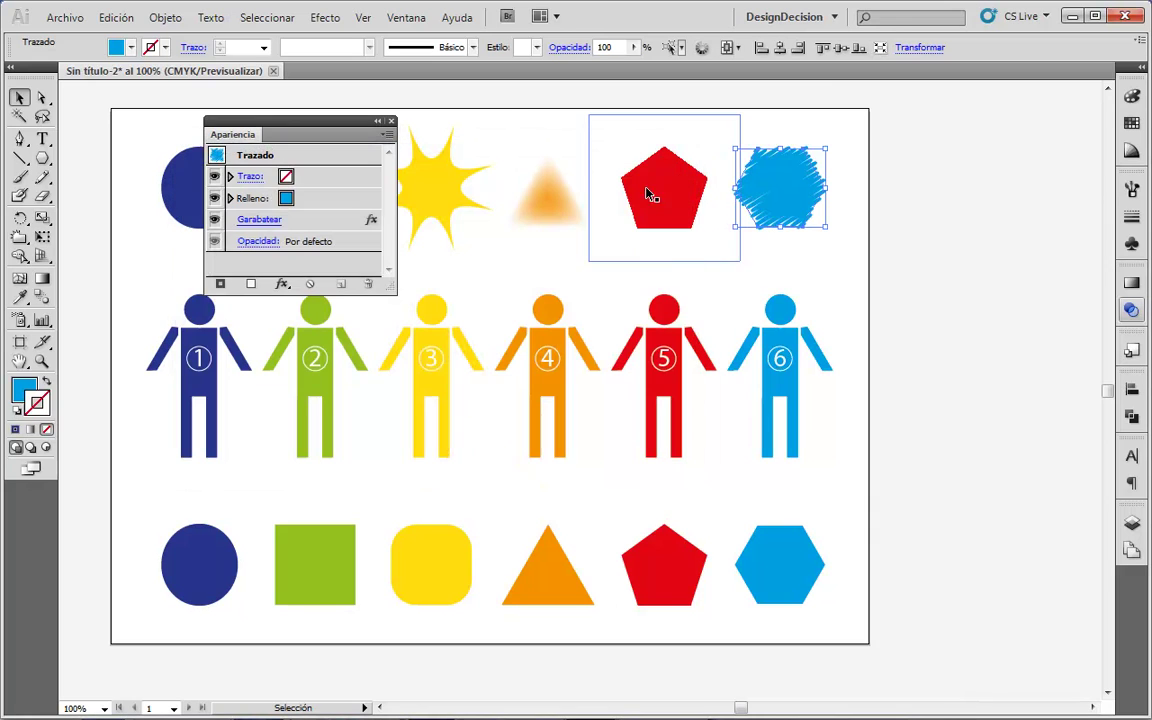
{"action": "left_click", "coordinate": [205, 540]}
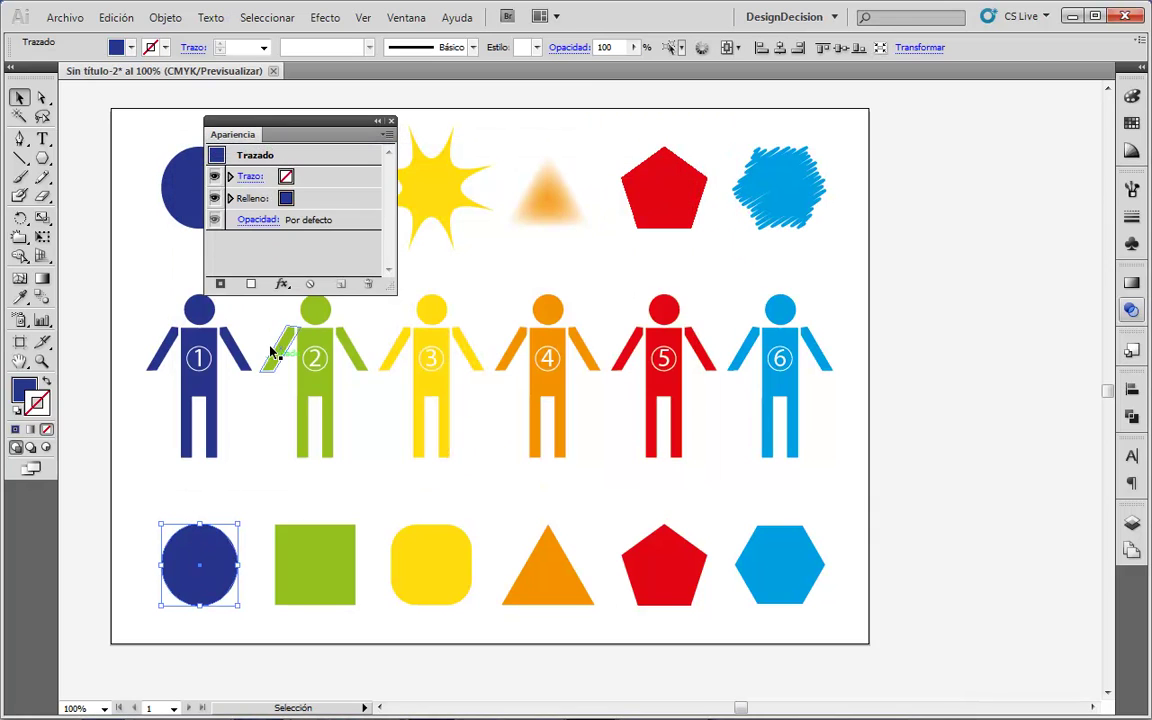
{"action": "left_click", "coordinate": [282, 285]}
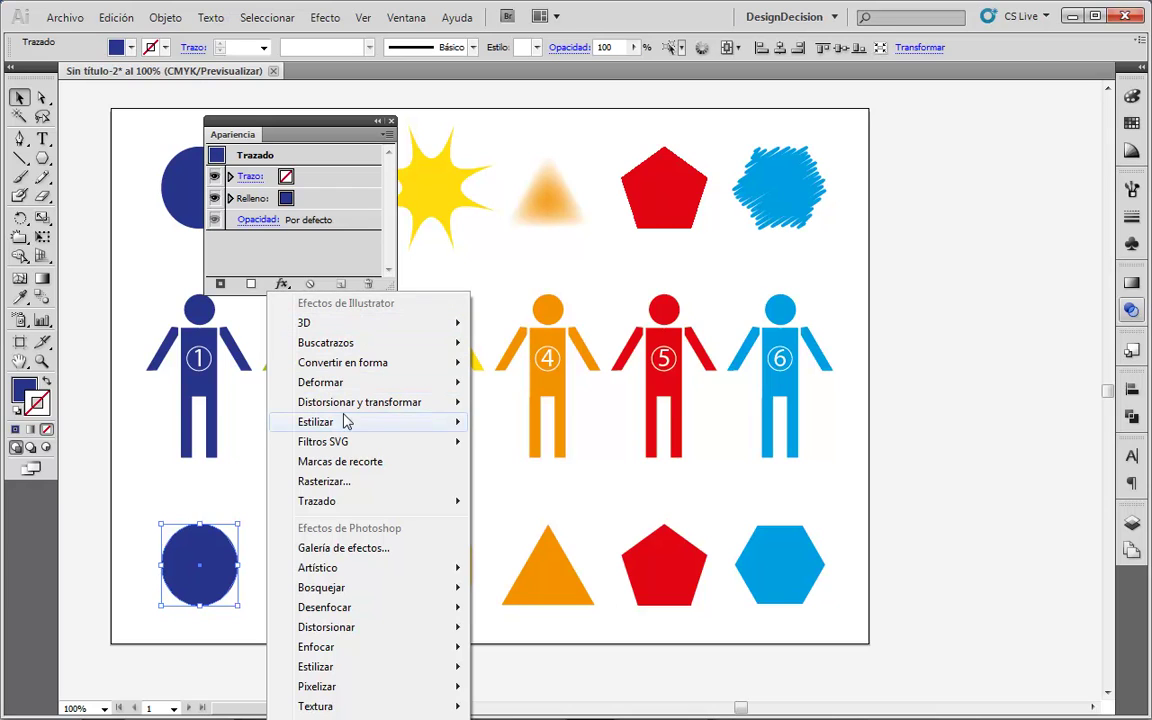
{"action": "mouse_move", "coordinate": [345, 428]}
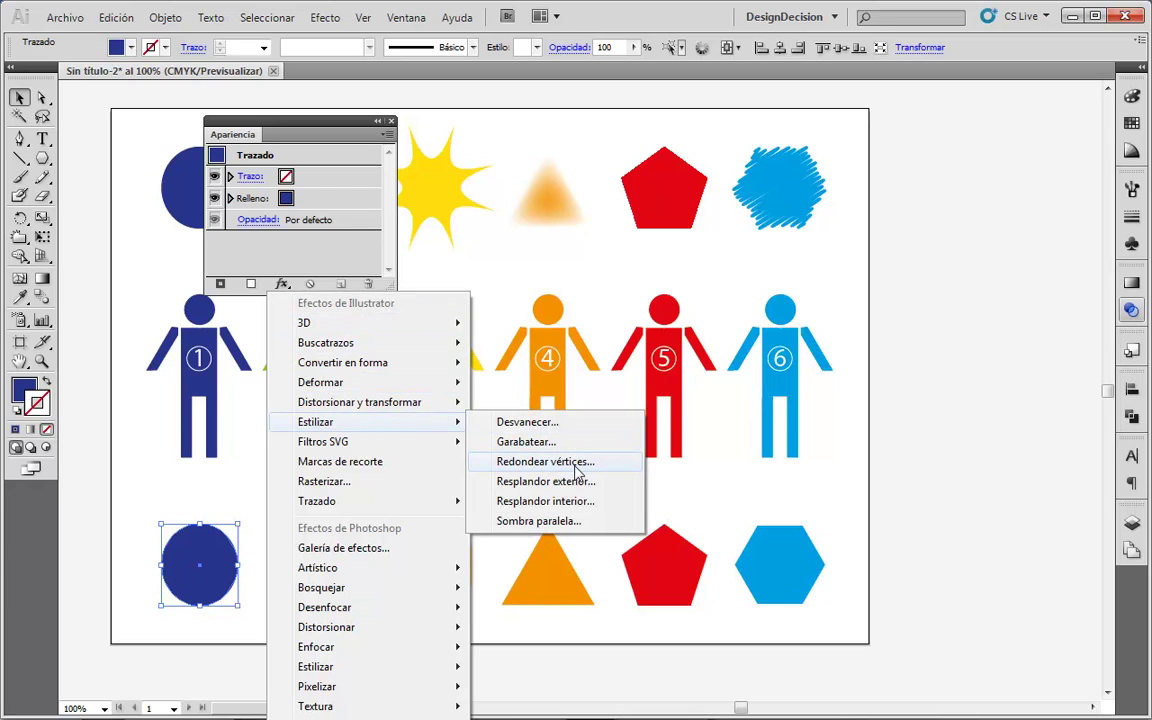
{"action": "left_click", "coordinate": [577, 466]}
{"action": "key", "text": "Escape"}
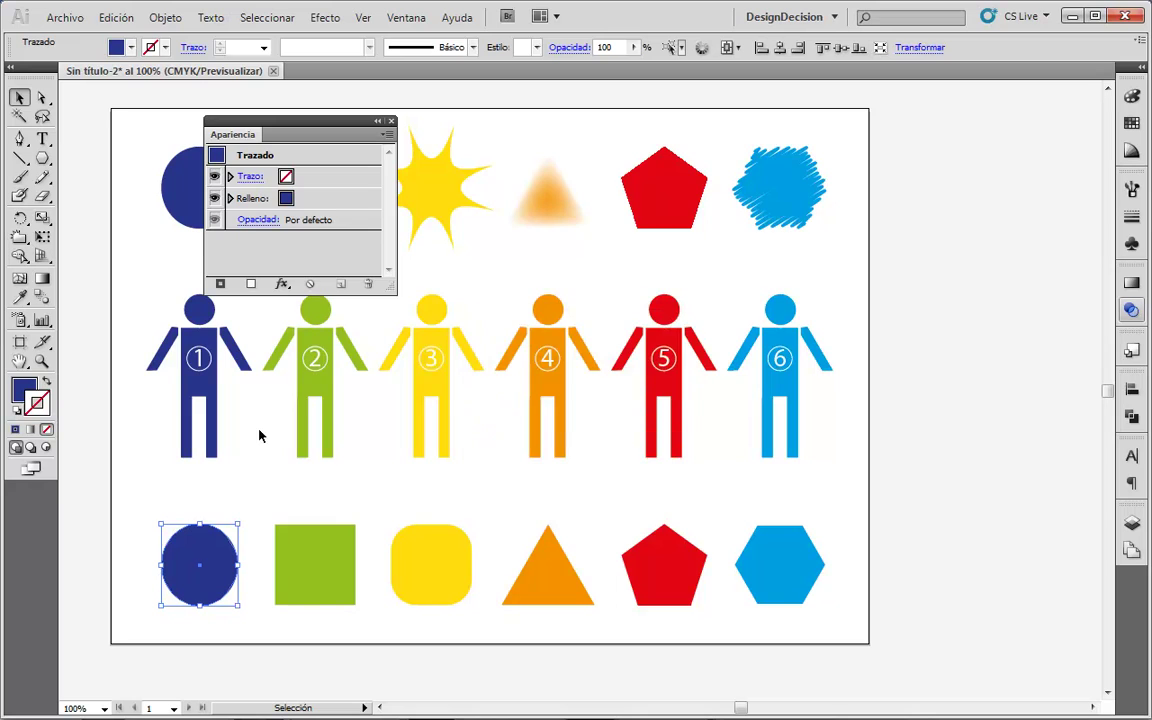
- Open the Estilizar effect Resplandor exterior for the lower dark blue circle, preview it and set the glow colour to yellow
{"action": "left_click", "coordinate": [283, 285]}
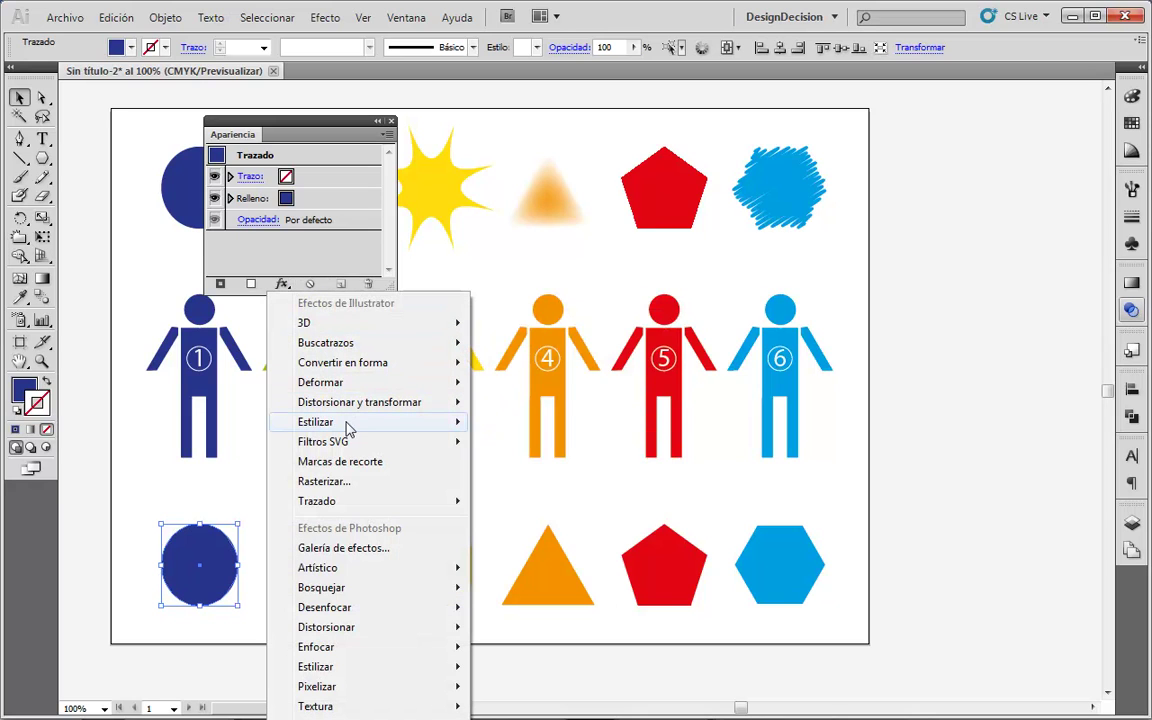
{"action": "mouse_move", "coordinate": [362, 428]}
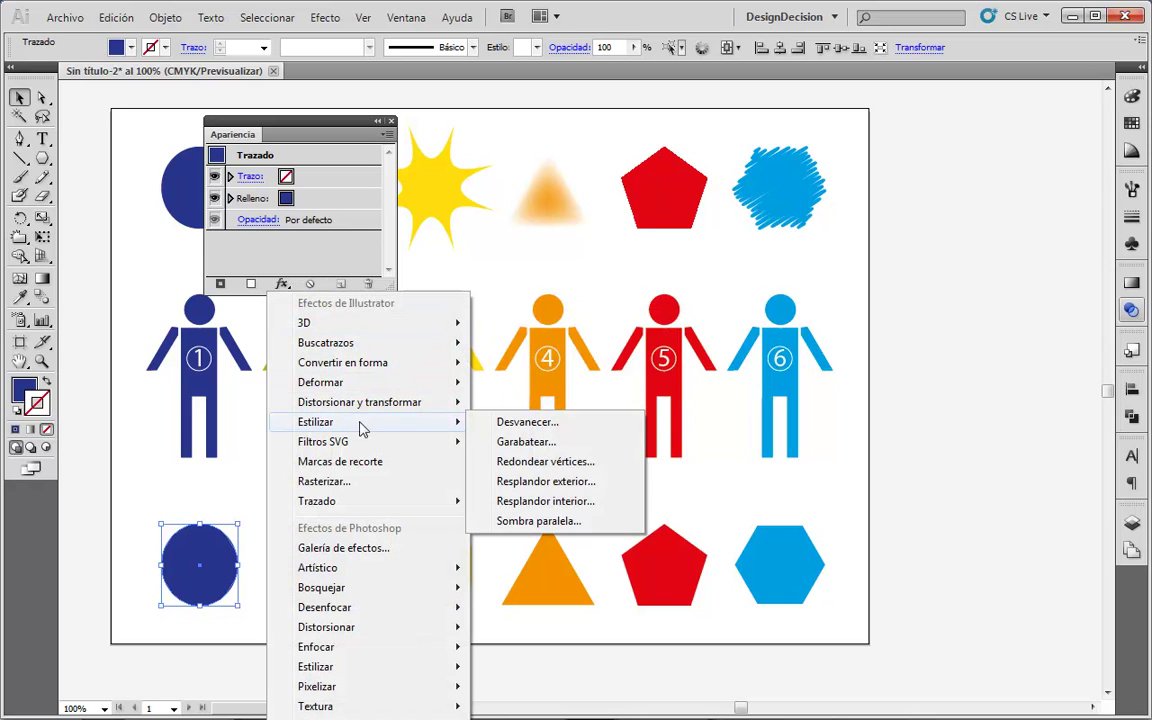
{"action": "left_click", "coordinate": [561, 482]}
{"action": "left_click", "coordinate": [667, 390]}
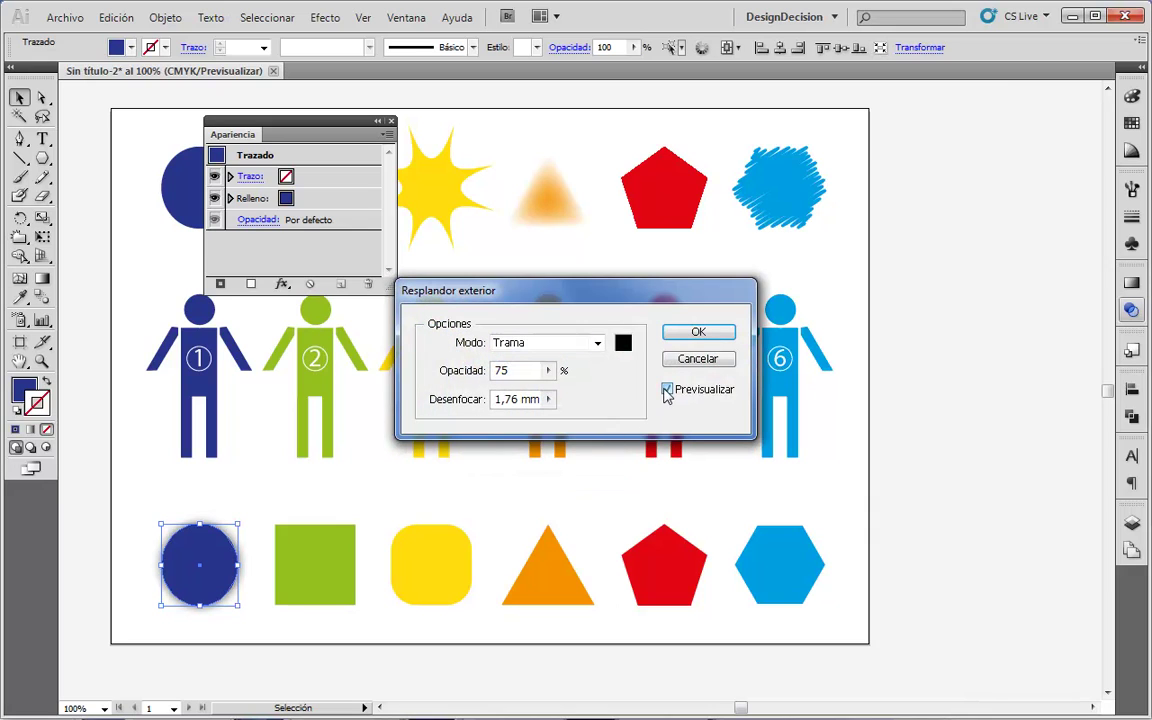
{"action": "left_click", "coordinate": [623, 345]}
{"action": "left_click_drag", "start_coordinate": [545, 347], "coordinate": [557, 249]}
{"action": "left_click", "coordinate": [760, 259]}
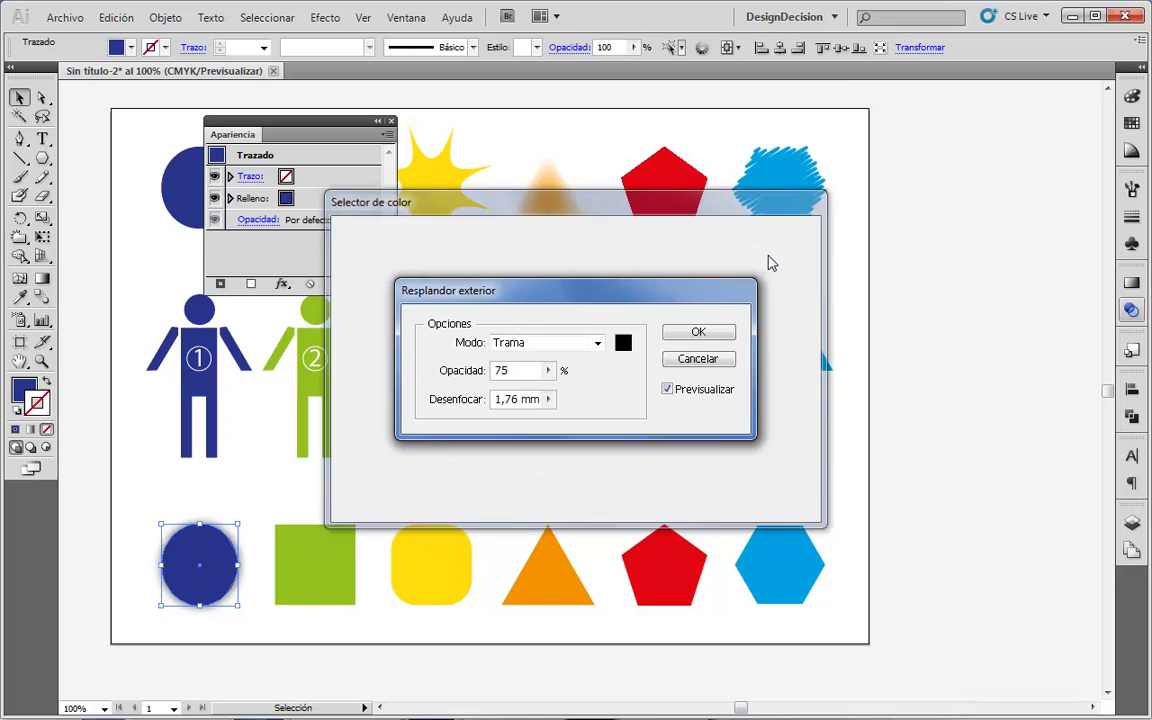
- Look through the glow's blending modes, keep Trama, apply the outer glow to the circle and deselect it
{"action": "left_click", "coordinate": [597, 342]}
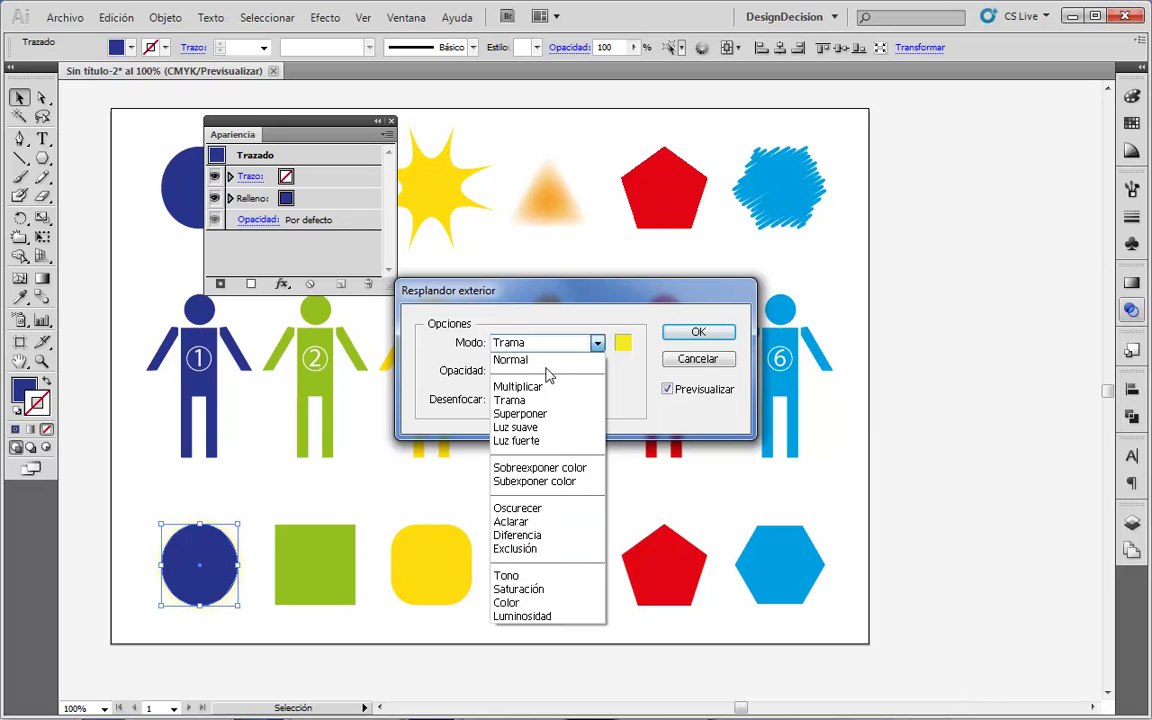
{"action": "left_click", "coordinate": [632, 392]}
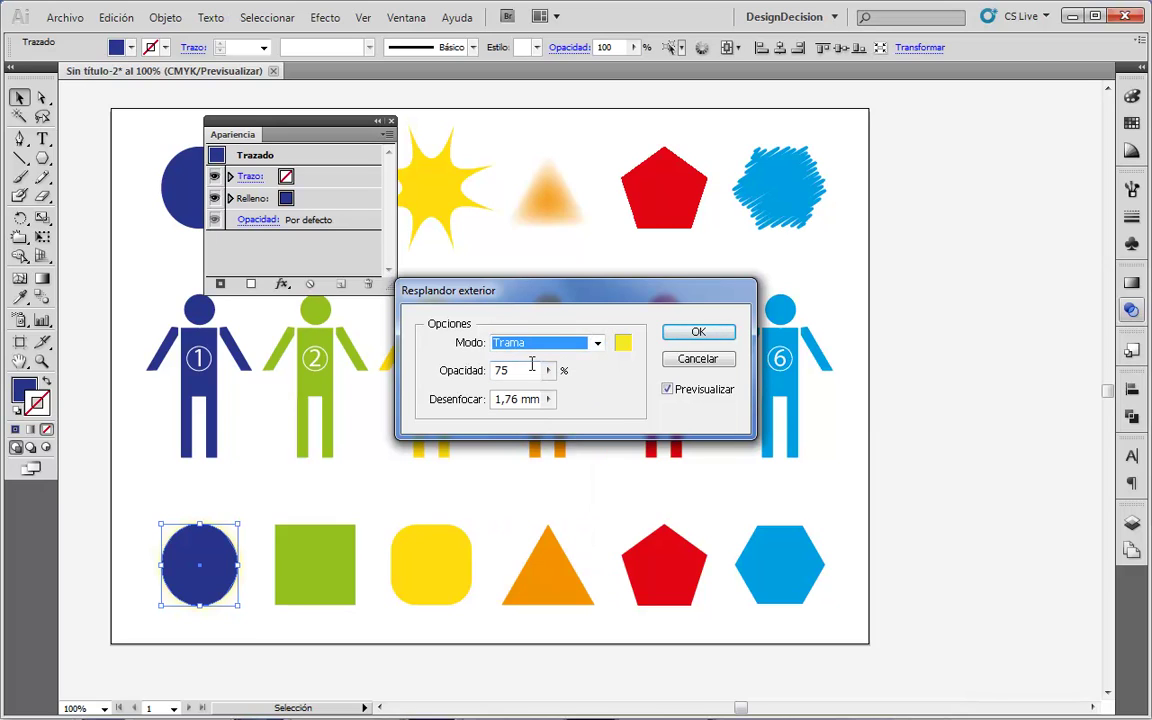
{"action": "left_click", "coordinate": [687, 332]}
{"action": "left_click", "coordinate": [336, 511]}
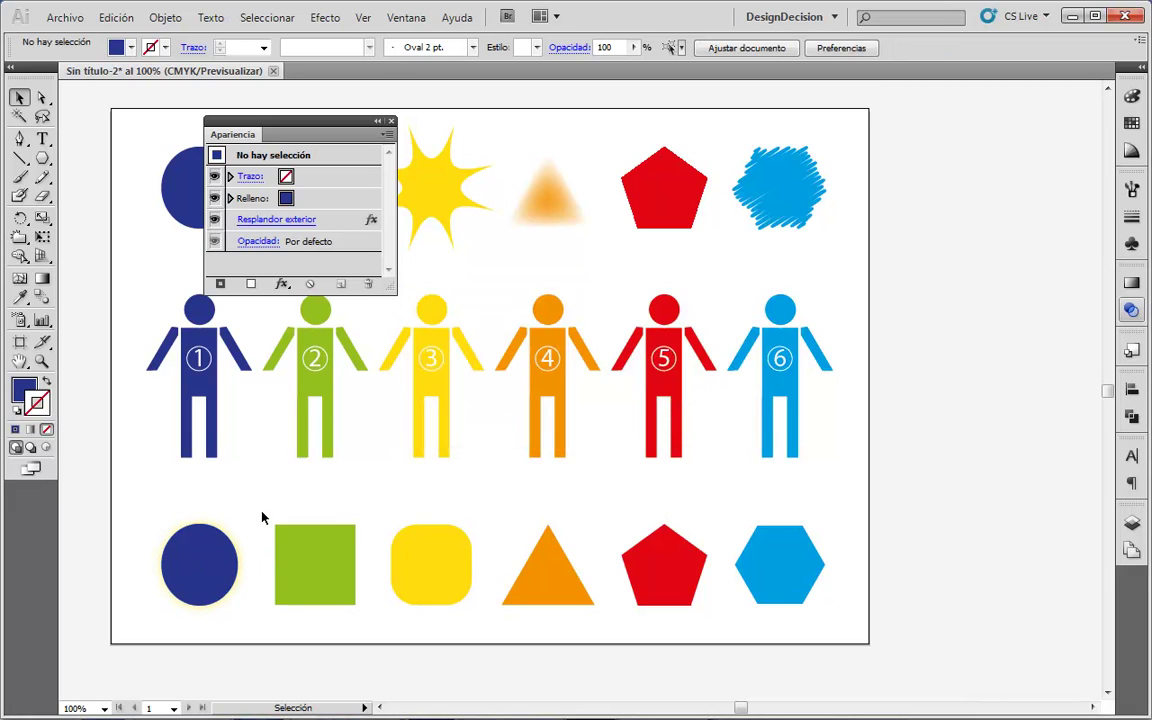
- Change the lower dark blue circle's fill to the yellow swatch
{"action": "left_click", "coordinate": [222, 565]}
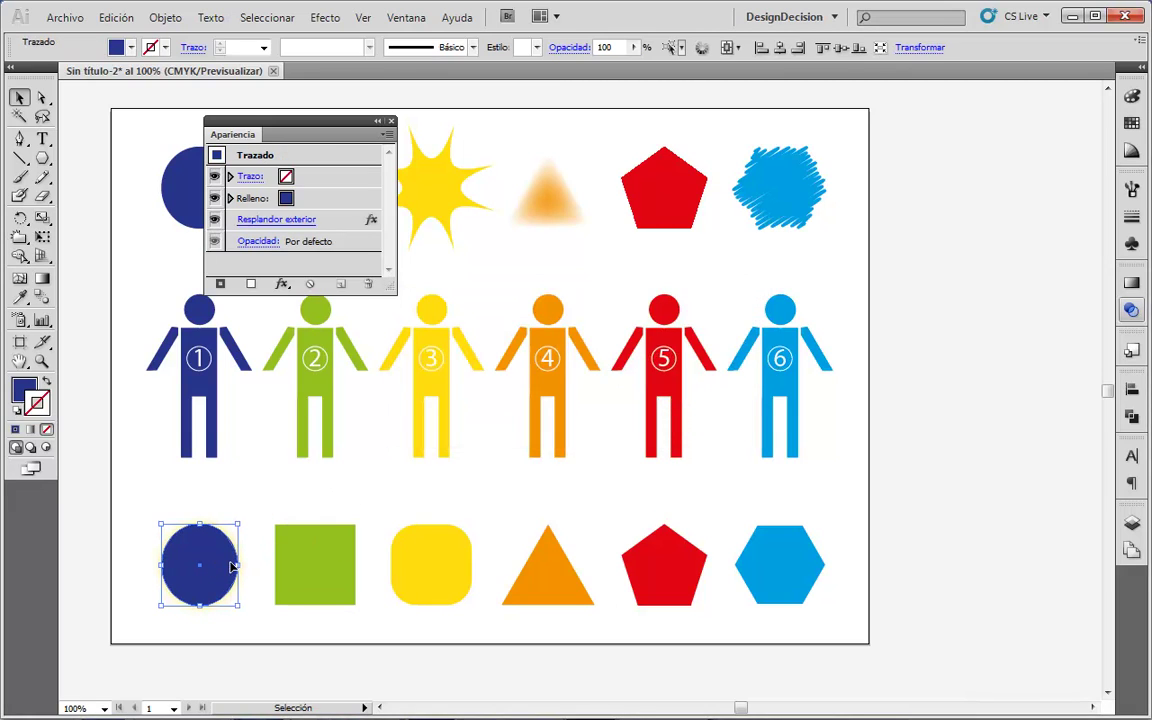
{"action": "left_click", "coordinate": [119, 46]}
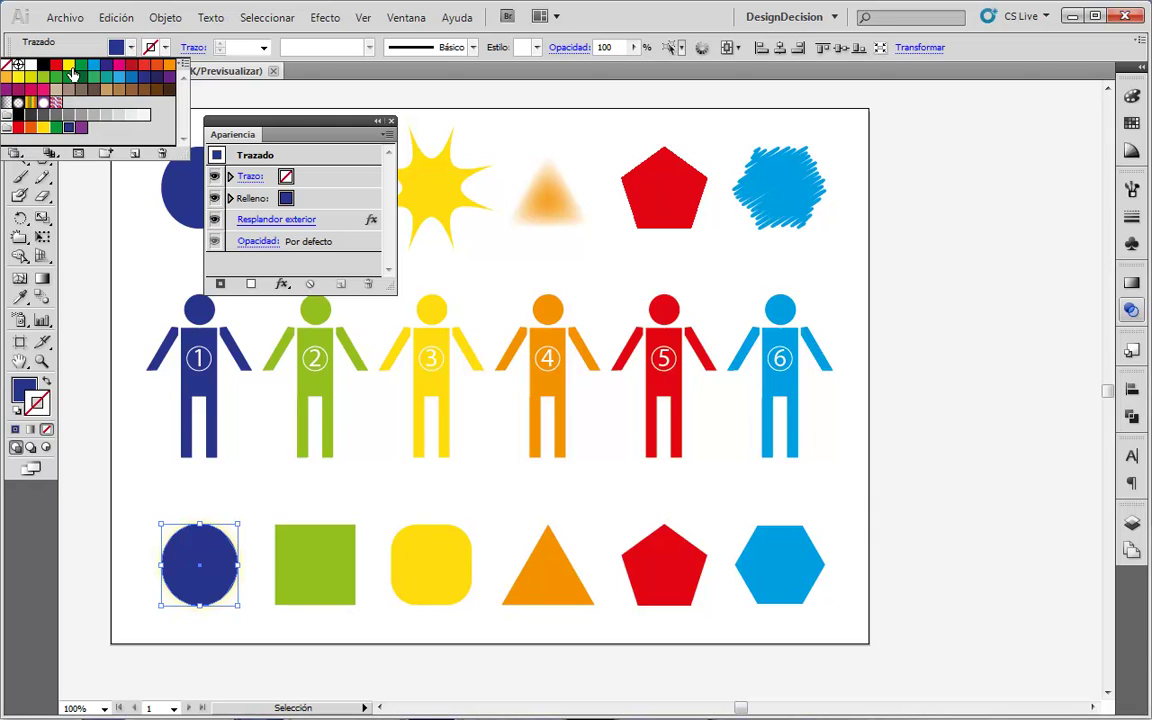
{"action": "left_click", "coordinate": [71, 67]}
{"action": "left_click", "coordinate": [292, 512]}
{"action": "left_click", "coordinate": [294, 506]}
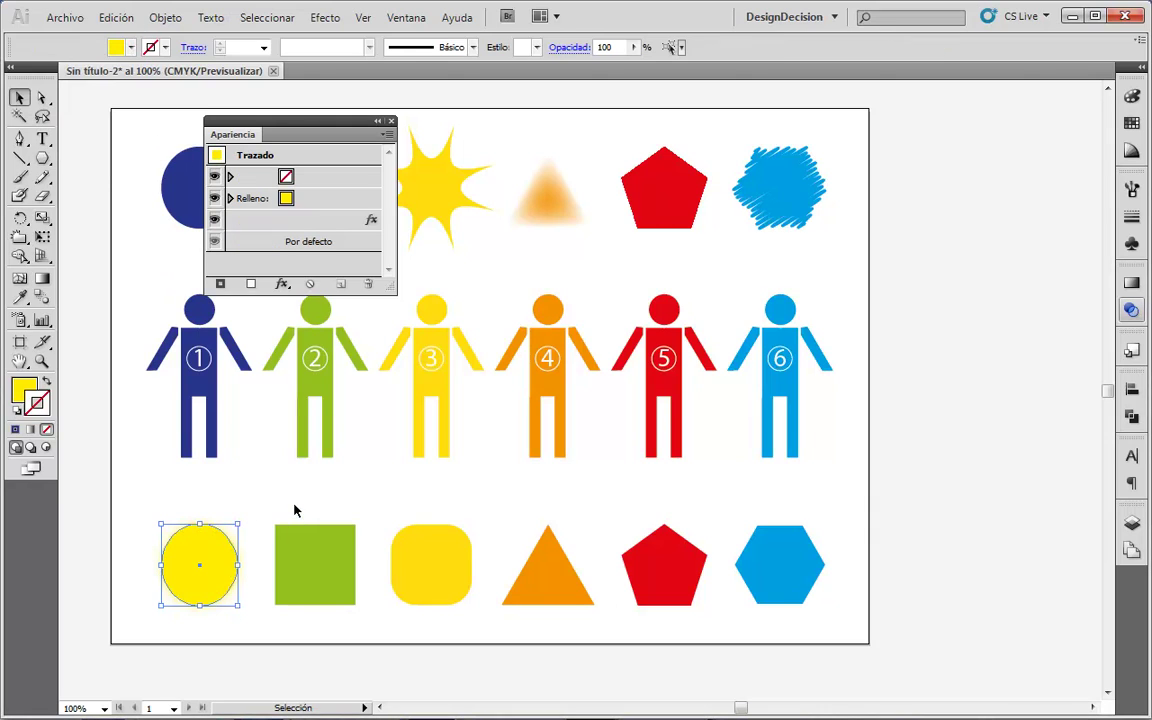
- Reopen the yellow circle's Resplandor exterior effect from its appearance and preview it with a 16 mm blur
{"action": "left_click", "coordinate": [226, 557]}
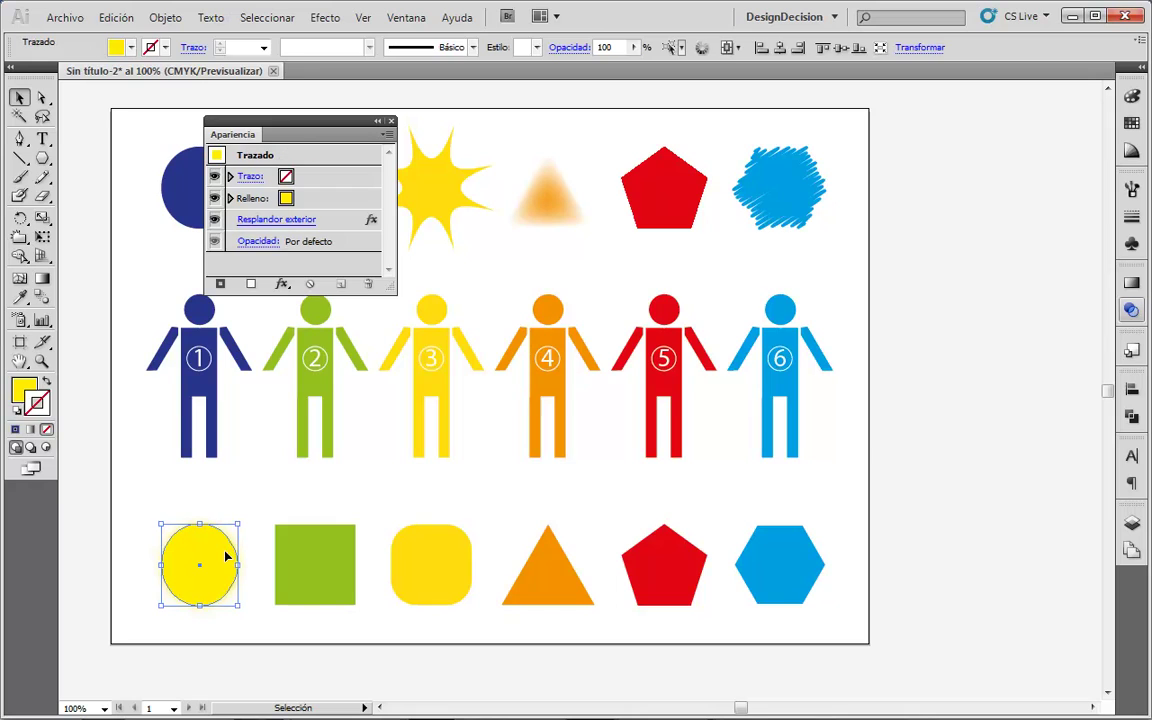
{"action": "left_click", "coordinate": [276, 219]}
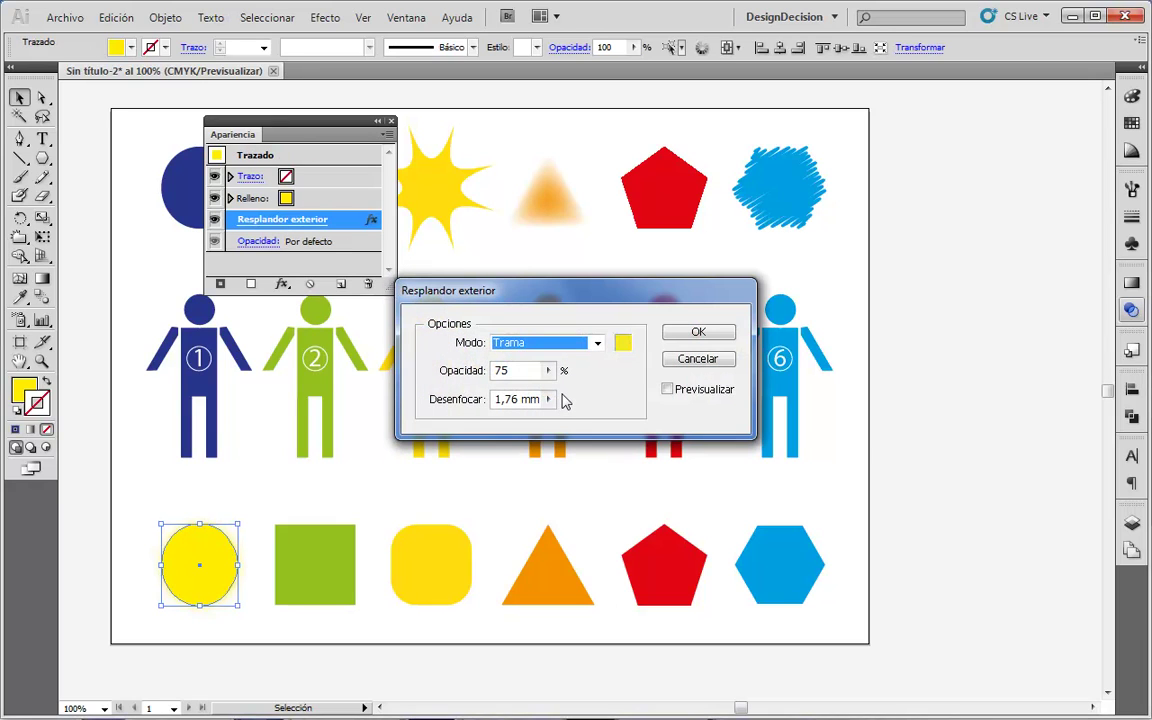
{"action": "double_click", "coordinate": [506, 399]}
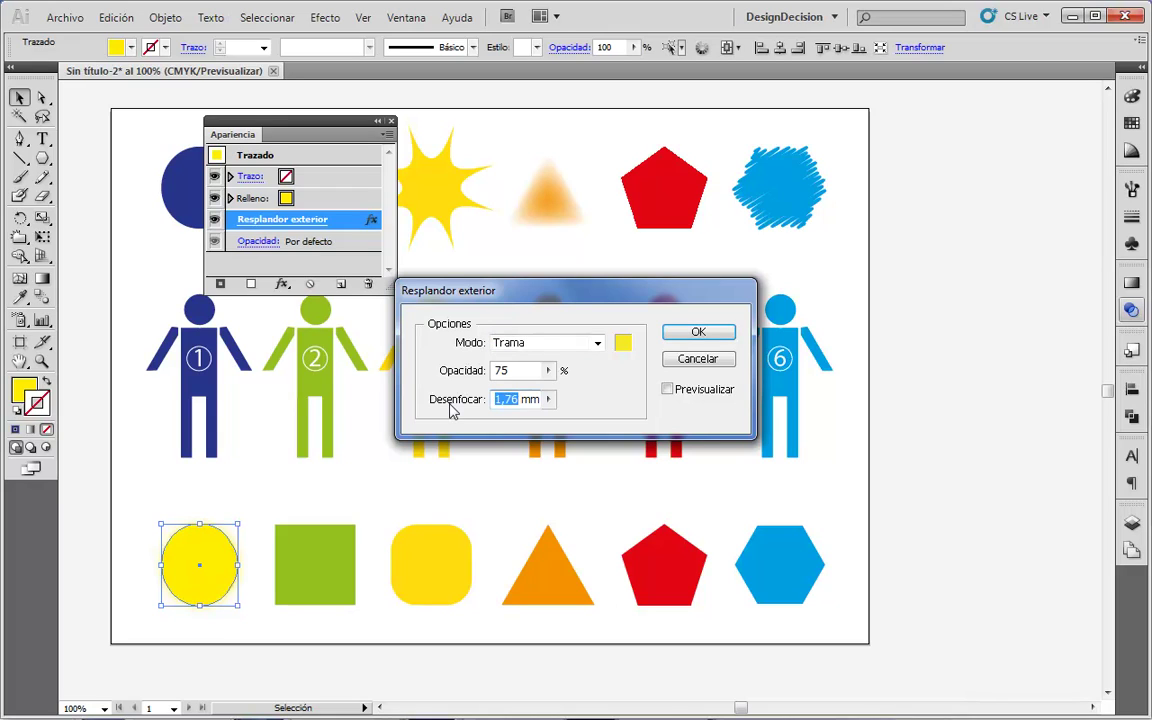
{"action": "type", "text": "1"}
{"action": "left_click", "coordinate": [666, 389]}
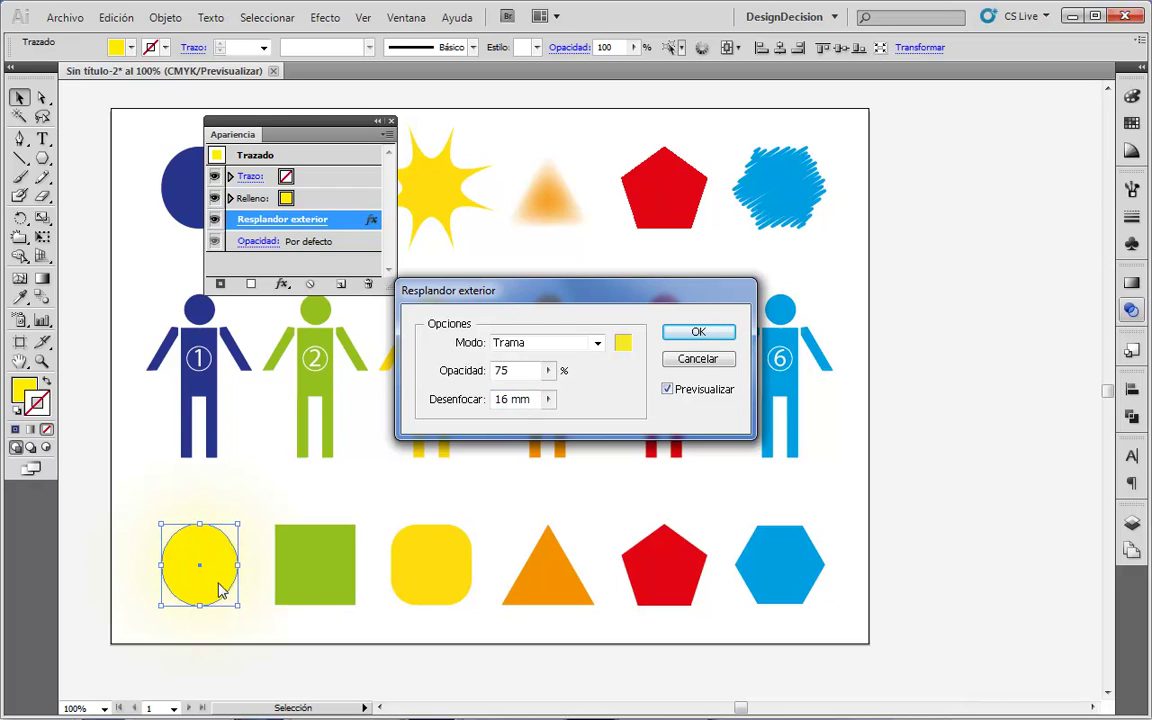
- Set the yellow circle's outer glow blur to 5 mm and apply the edited effect
{"action": "left_click_drag", "start_coordinate": [504, 399], "coordinate": [407, 404]}
{"action": "type", "text": "5"}
{"action": "left_click", "coordinate": [670, 331]}
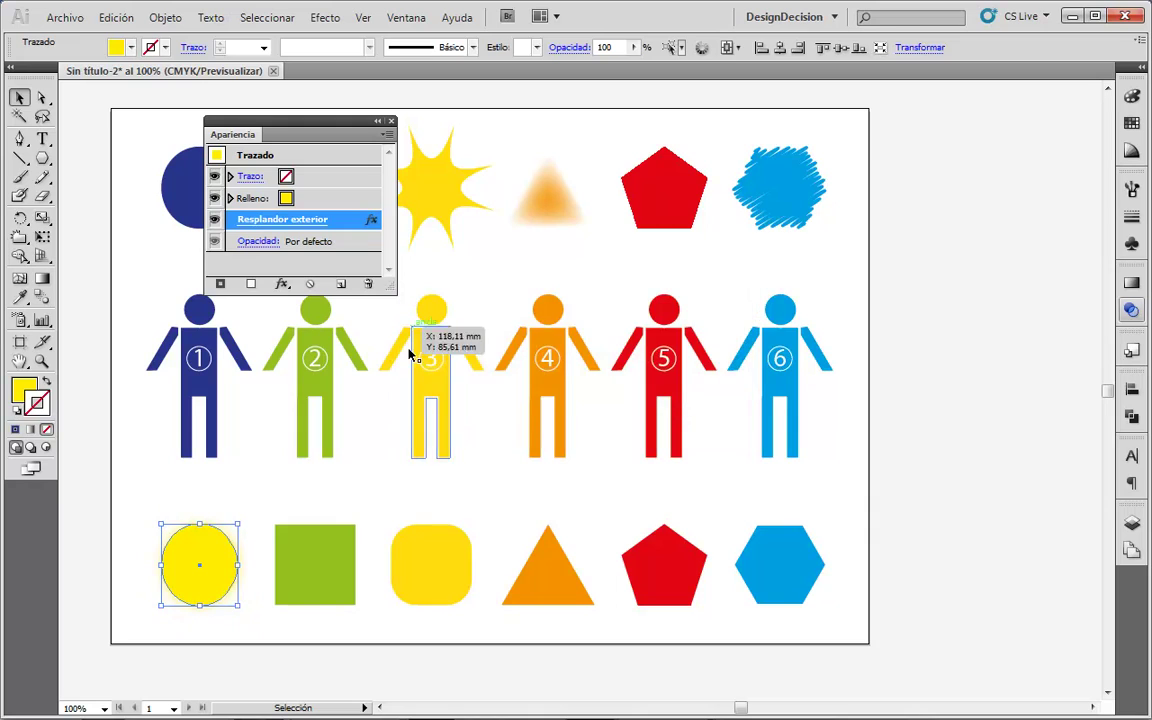
- Apply the Redondear vértices effect with a 10 mm radius to the lower green square, checking it in the preview
{"action": "left_click", "coordinate": [305, 577]}
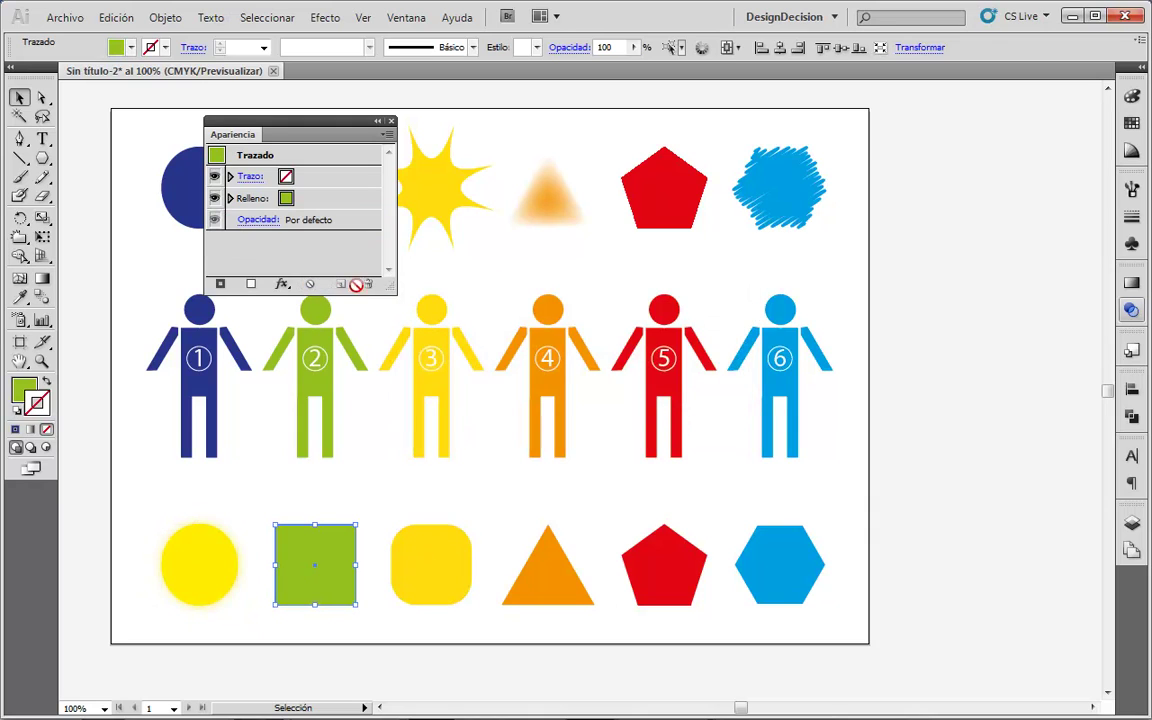
{"action": "left_click", "coordinate": [285, 285]}
{"action": "mouse_move", "coordinate": [321, 424]}
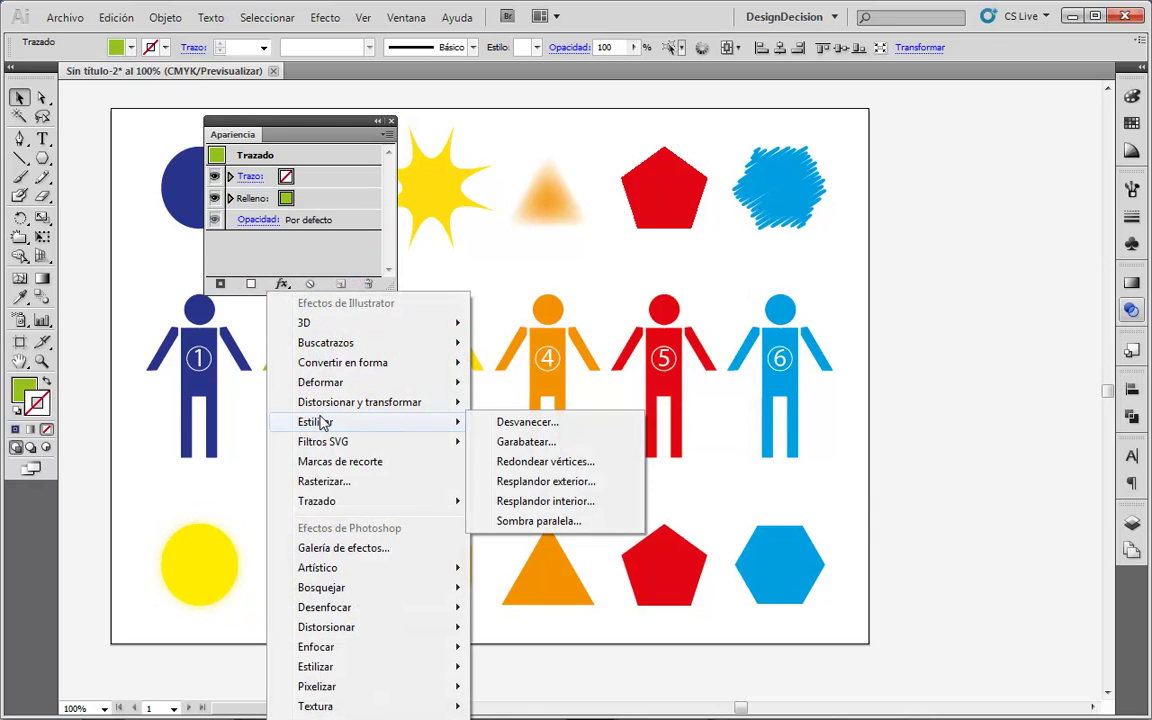
{"action": "left_click", "coordinate": [545, 462]}
{"action": "left_click_drag", "start_coordinate": [540, 361], "coordinate": [513, 359]}
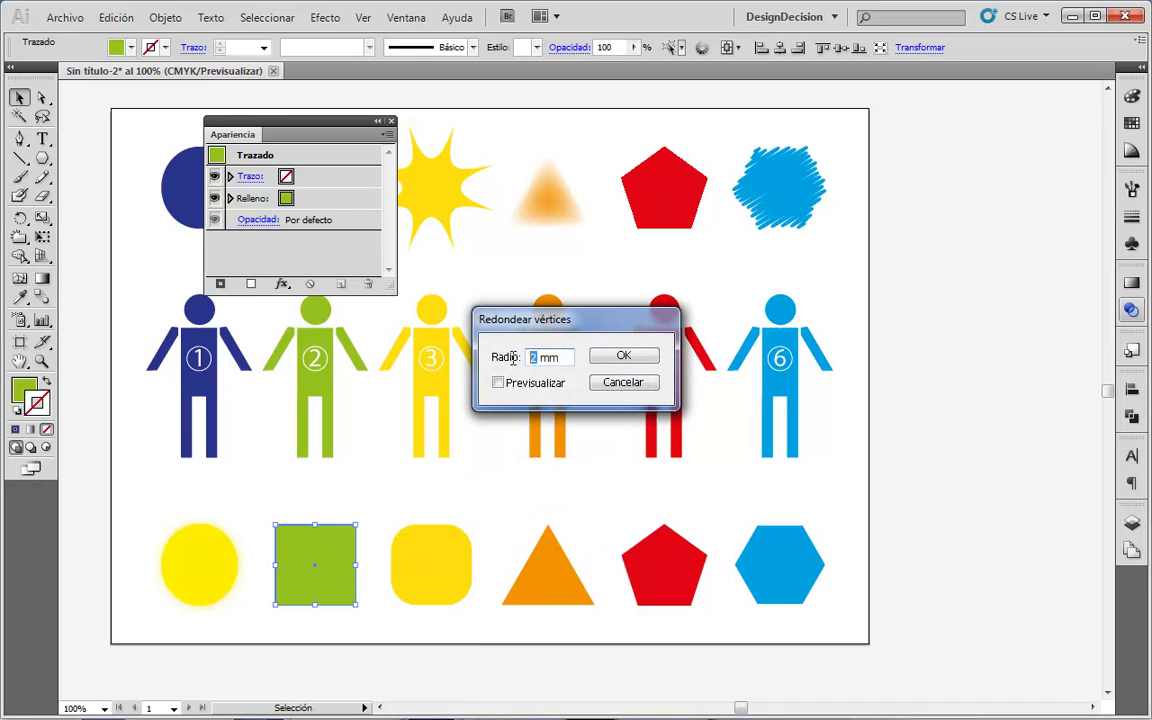
{"action": "type", "text": "10"}
{"action": "left_click", "coordinate": [498, 383]}
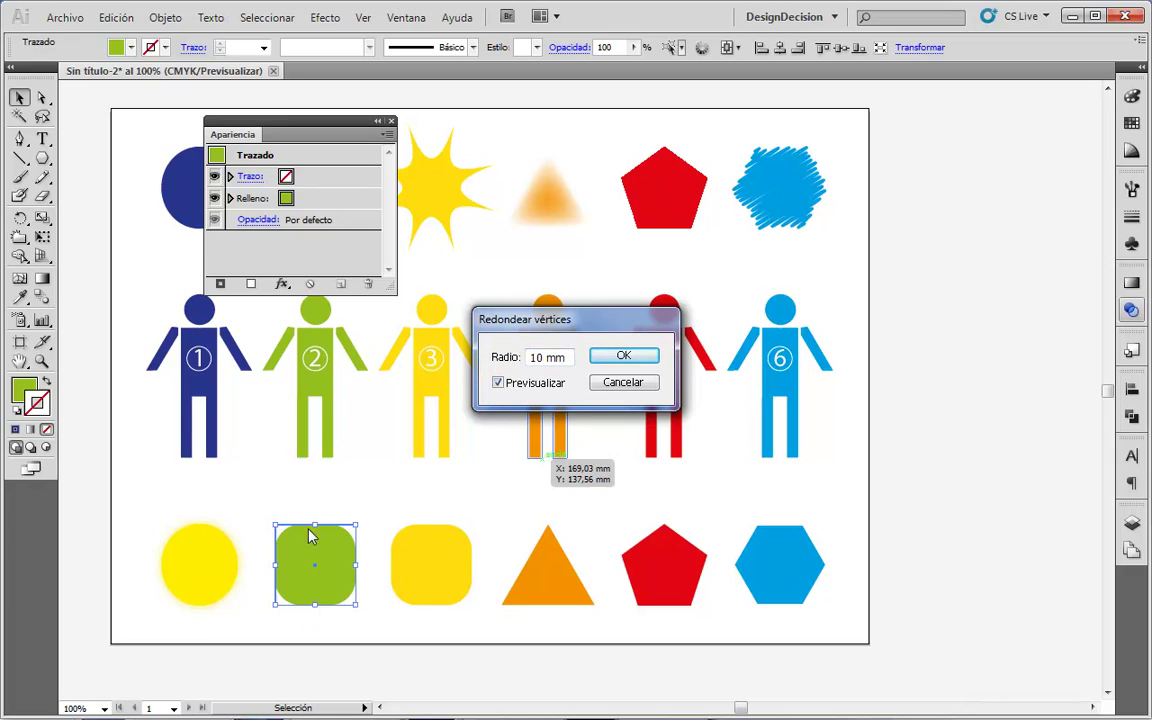
{"action": "left_click", "coordinate": [623, 356]}
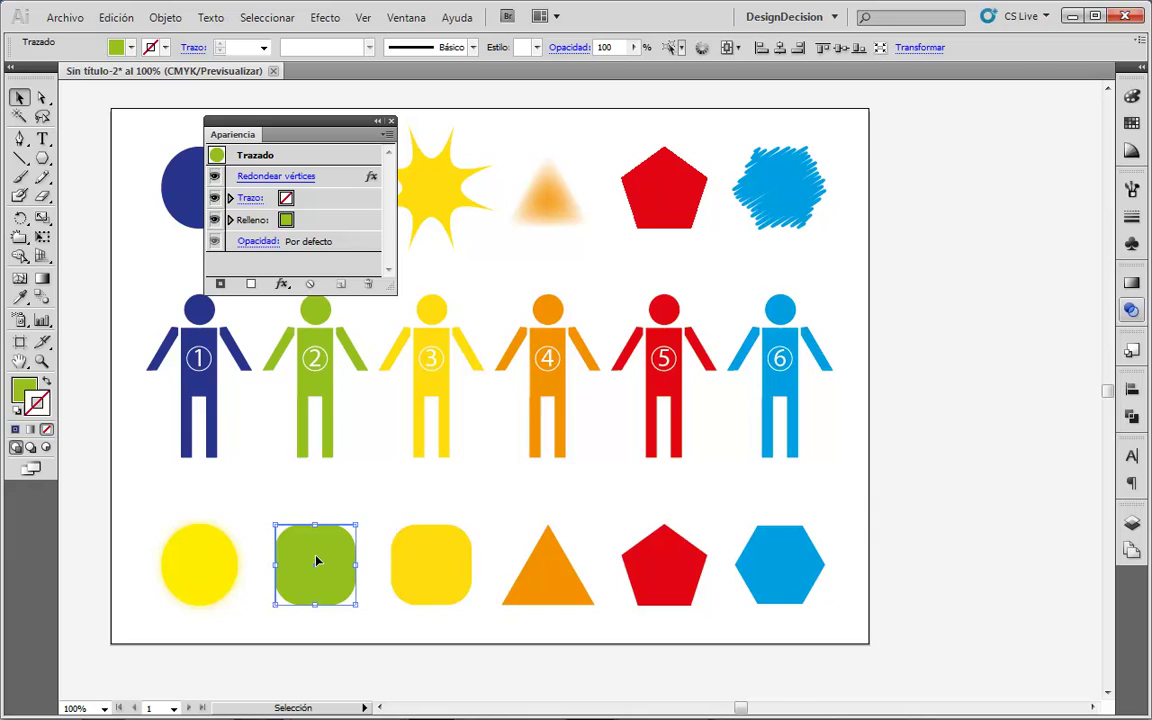
- Compare the lower green square's underlying path with the neighbouring yellow rounded square in outline view, and return to preview mode
{"action": "key", "text": "ctrl+y"}
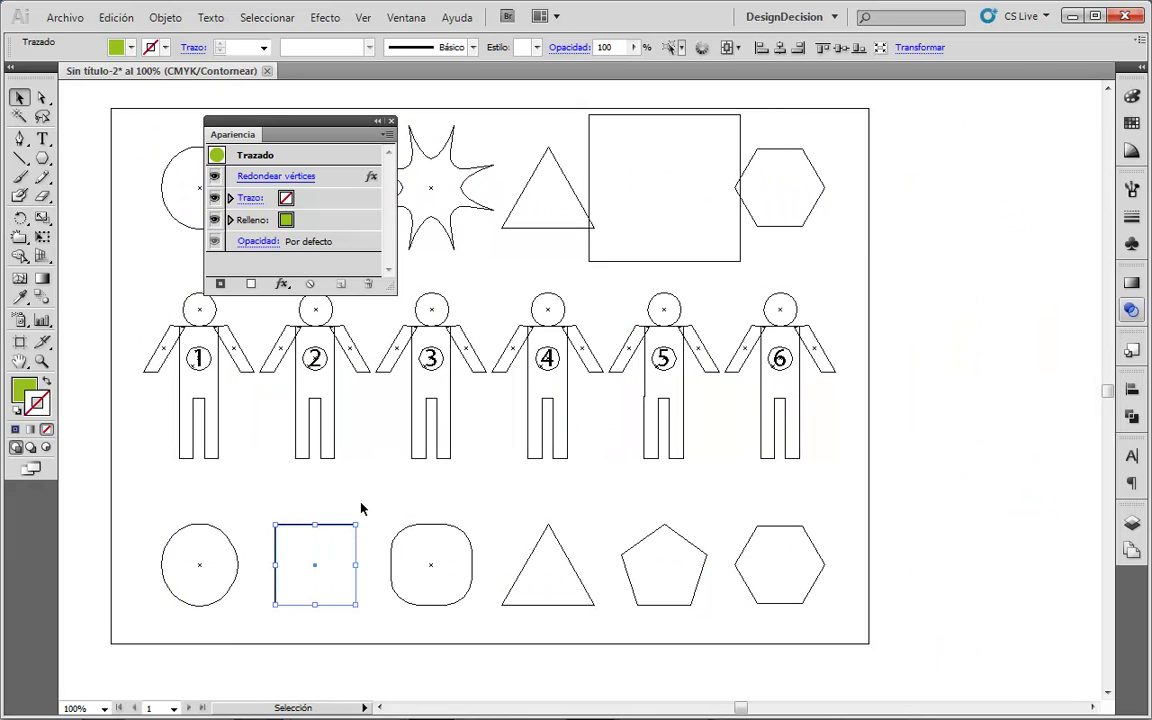
{"action": "left_click", "coordinate": [346, 514]}
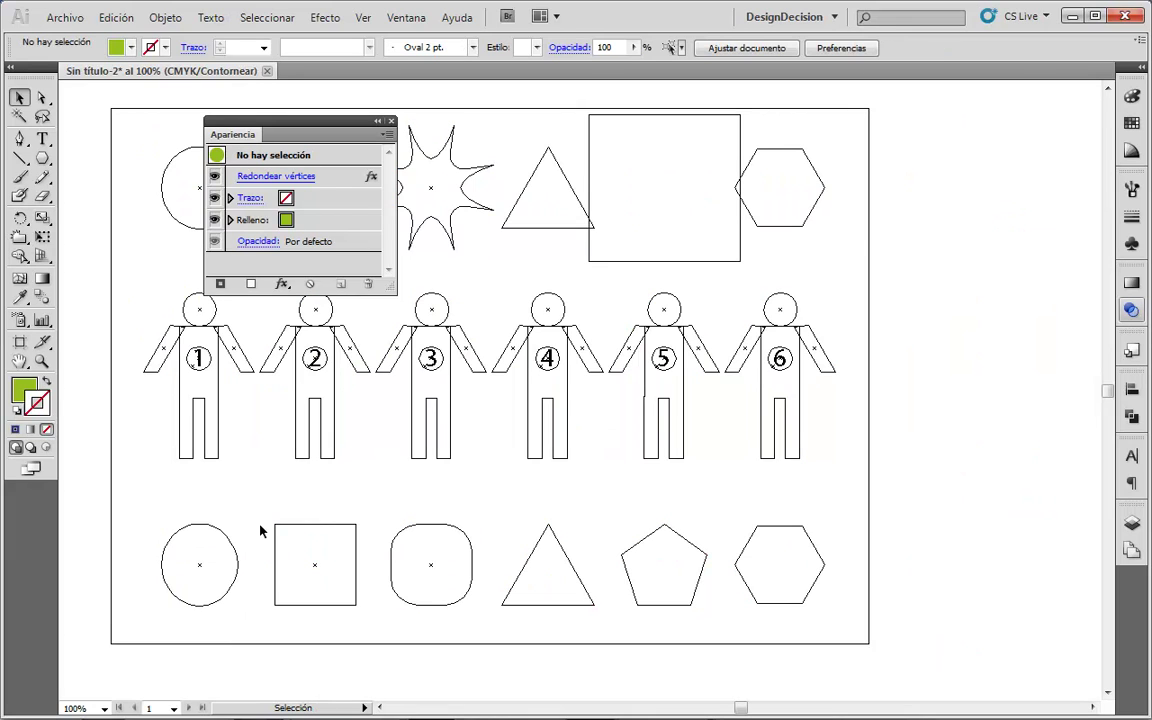
{"action": "key", "text": "ctrl+y"}
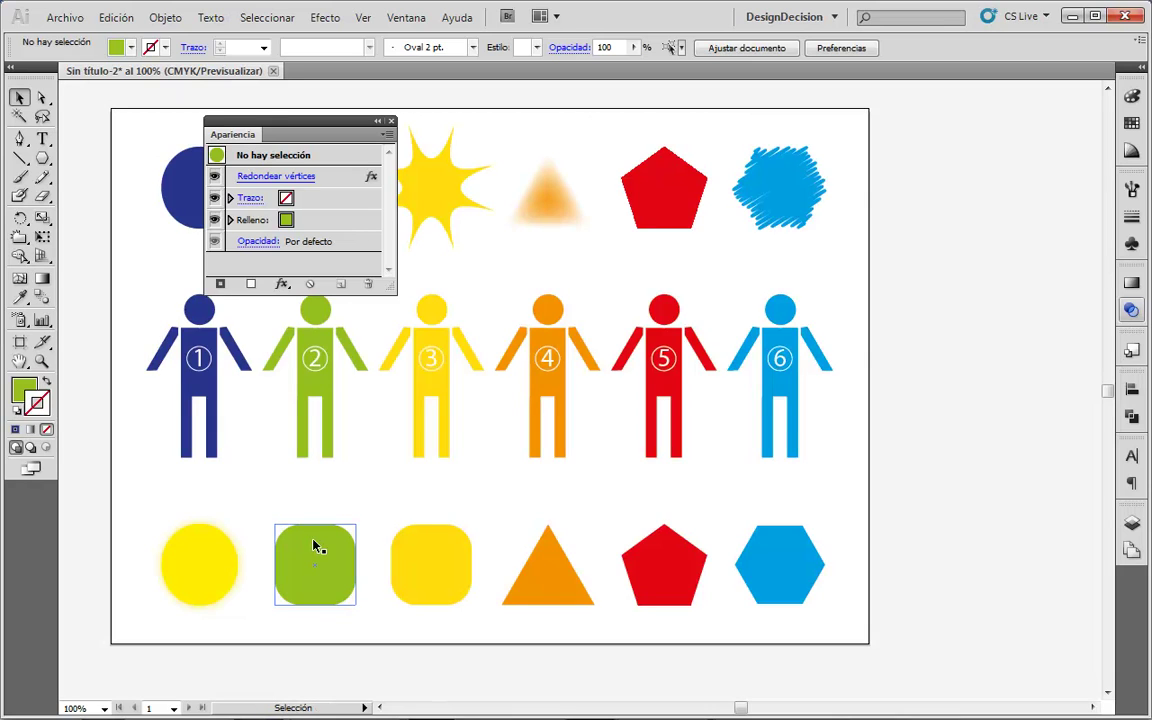
{"action": "key", "text": "ctrl+y"}
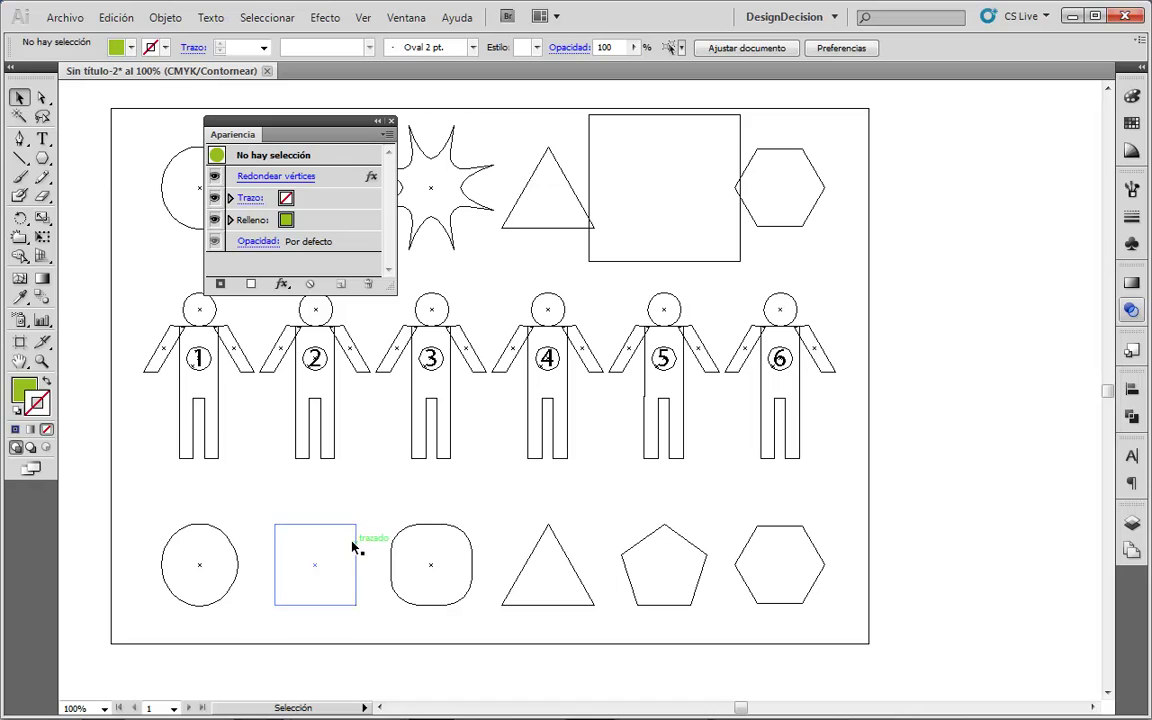
{"action": "left_click", "coordinate": [356, 543]}
{"action": "left_click_drag", "start_coordinate": [311, 516], "coordinate": [474, 600]}
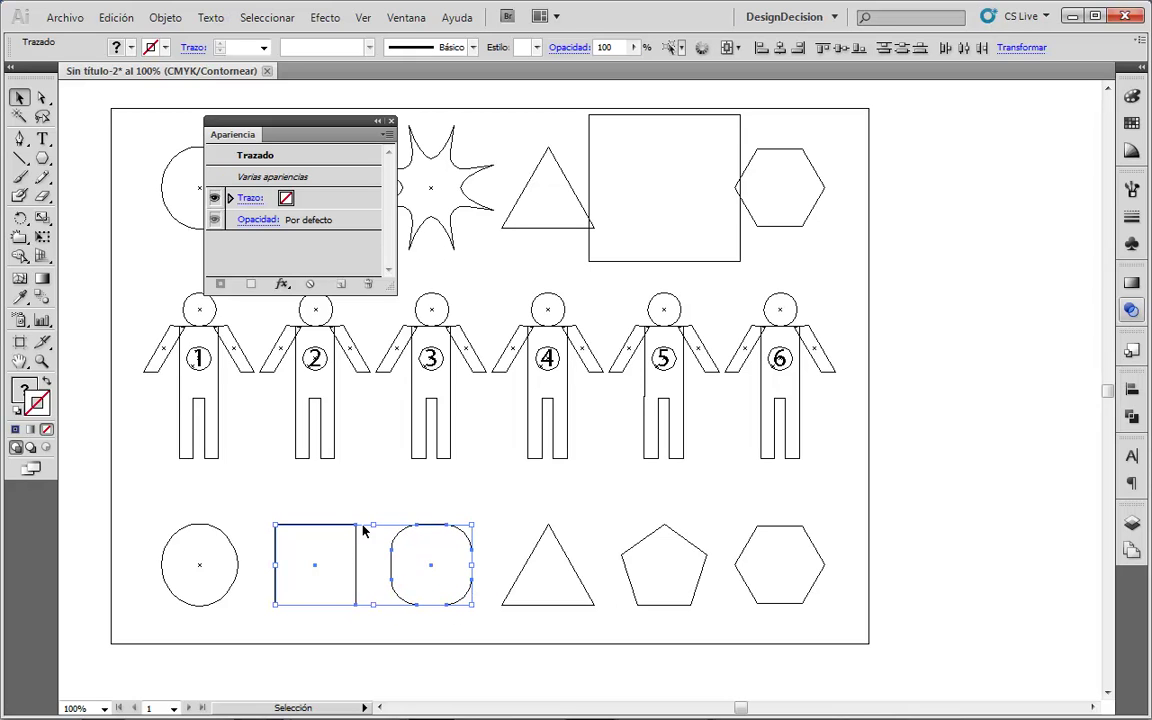
{"action": "left_click", "coordinate": [380, 493]}
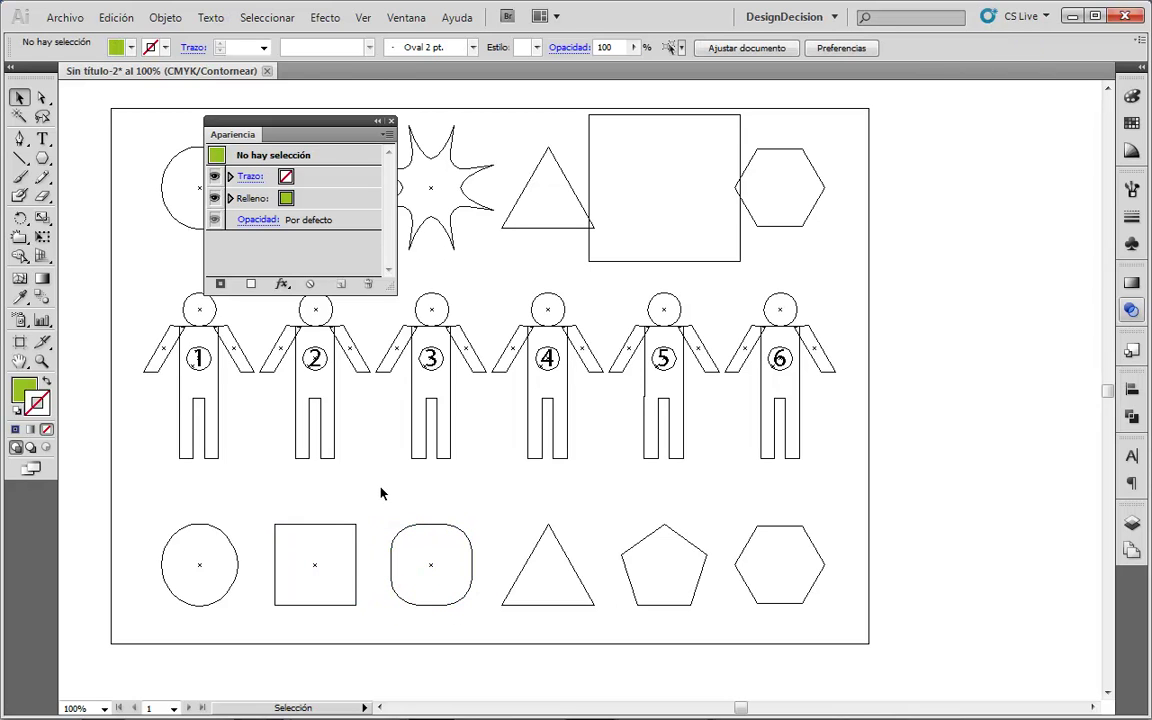
{"action": "key", "text": "ctrl+y"}
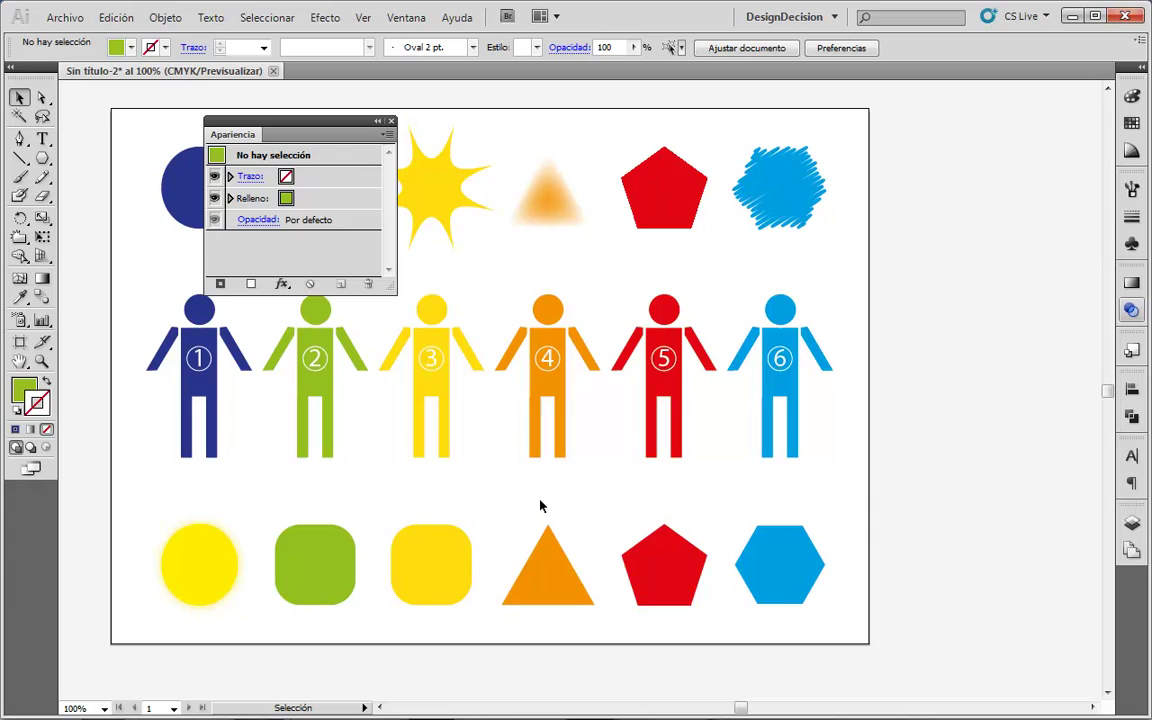
- Set up a Resplandor interior effect on the lower orange triangle with a 5 mm blur, previewing it on the shape
{"action": "left_click", "coordinate": [545, 560]}
{"action": "left_click", "coordinate": [282, 284]}
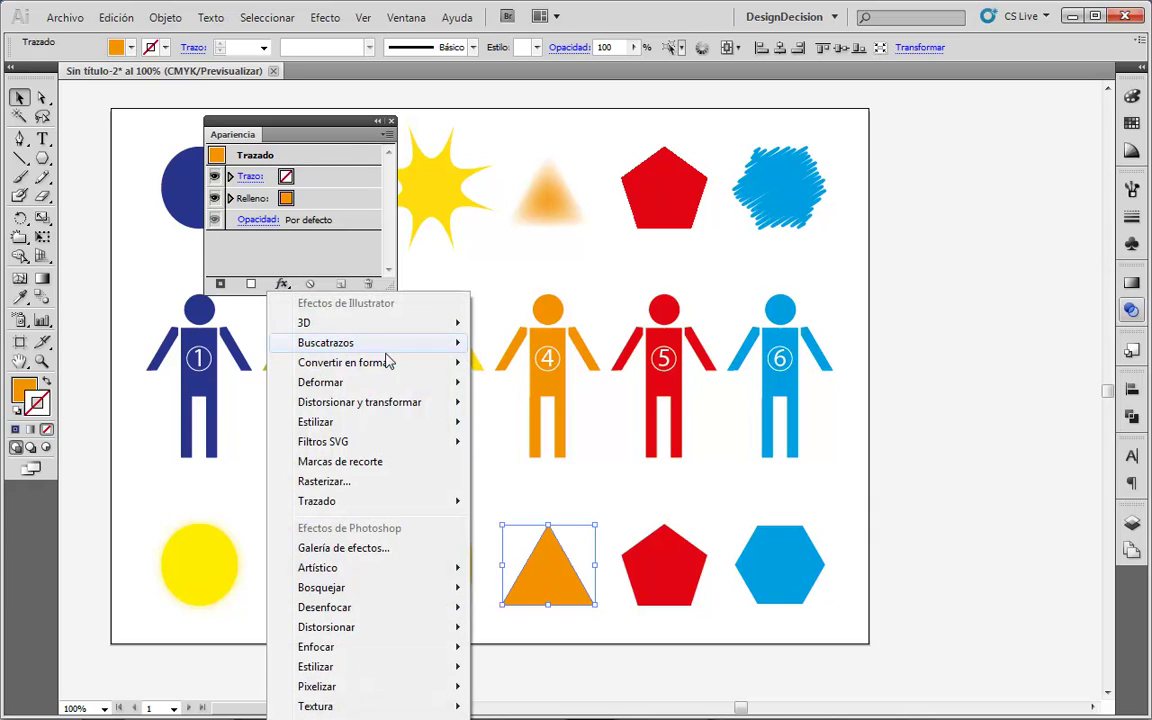
{"action": "mouse_move", "coordinate": [368, 424]}
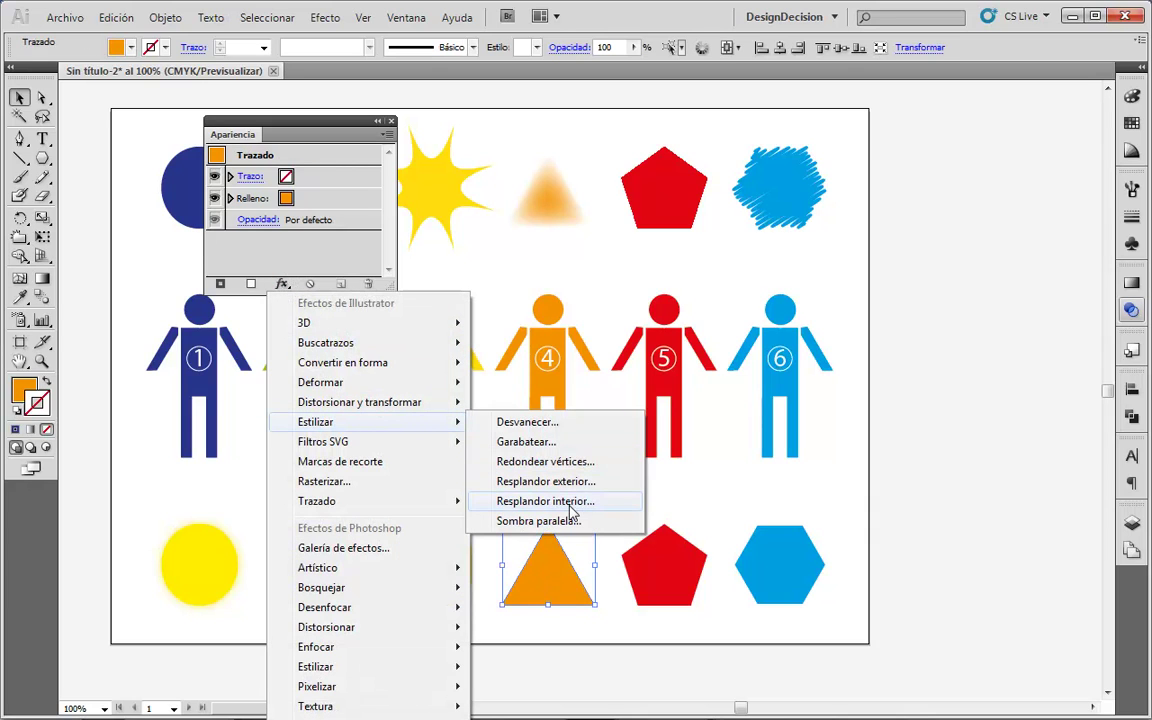
{"action": "left_click", "coordinate": [570, 503]}
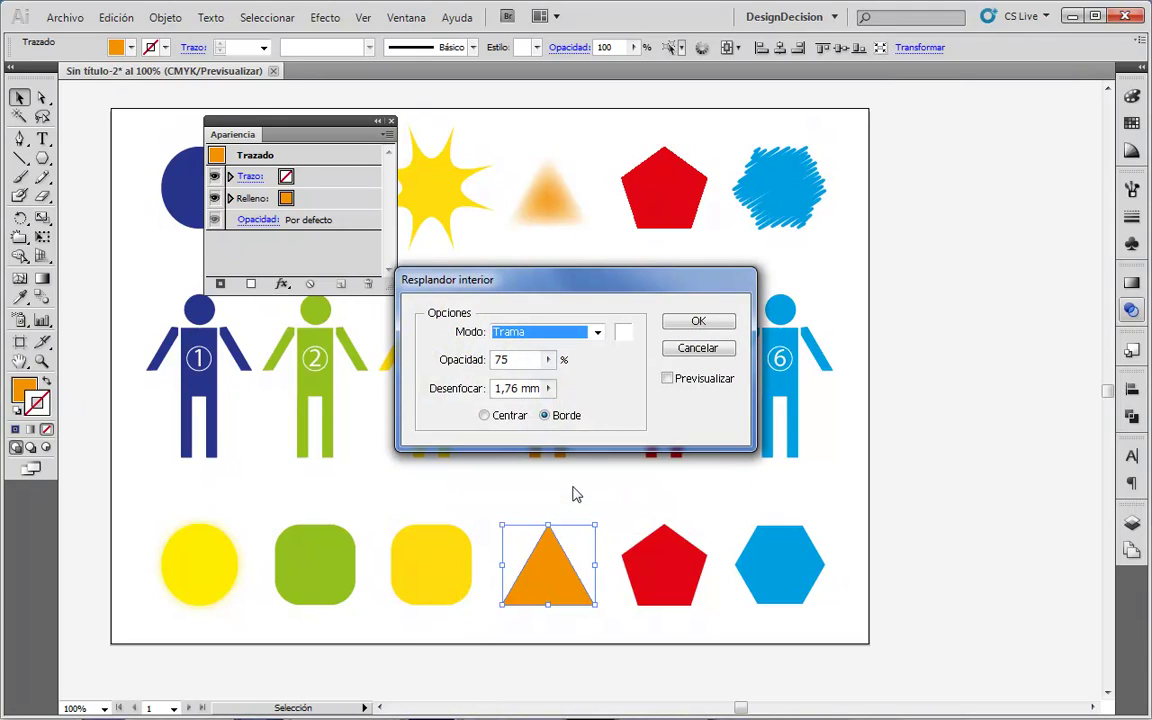
{"action": "left_click", "coordinate": [668, 379]}
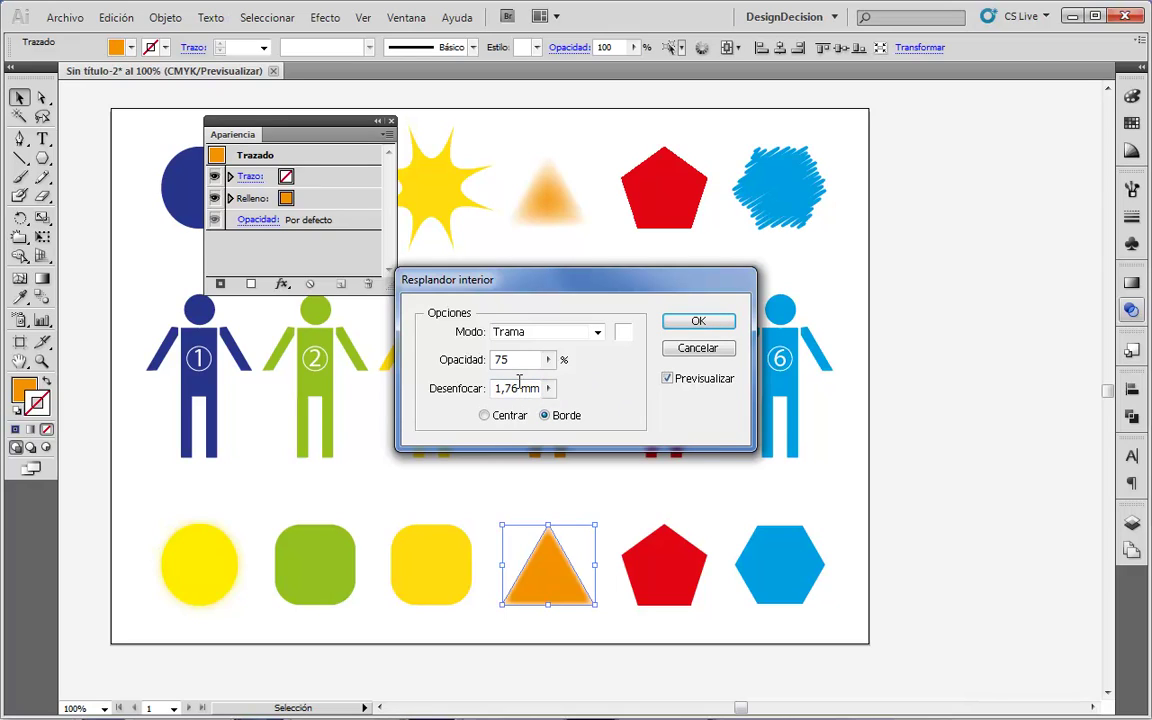
{"action": "left_click_drag", "start_coordinate": [516, 391], "coordinate": [427, 405]}
{"action": "type", "text": "5"}
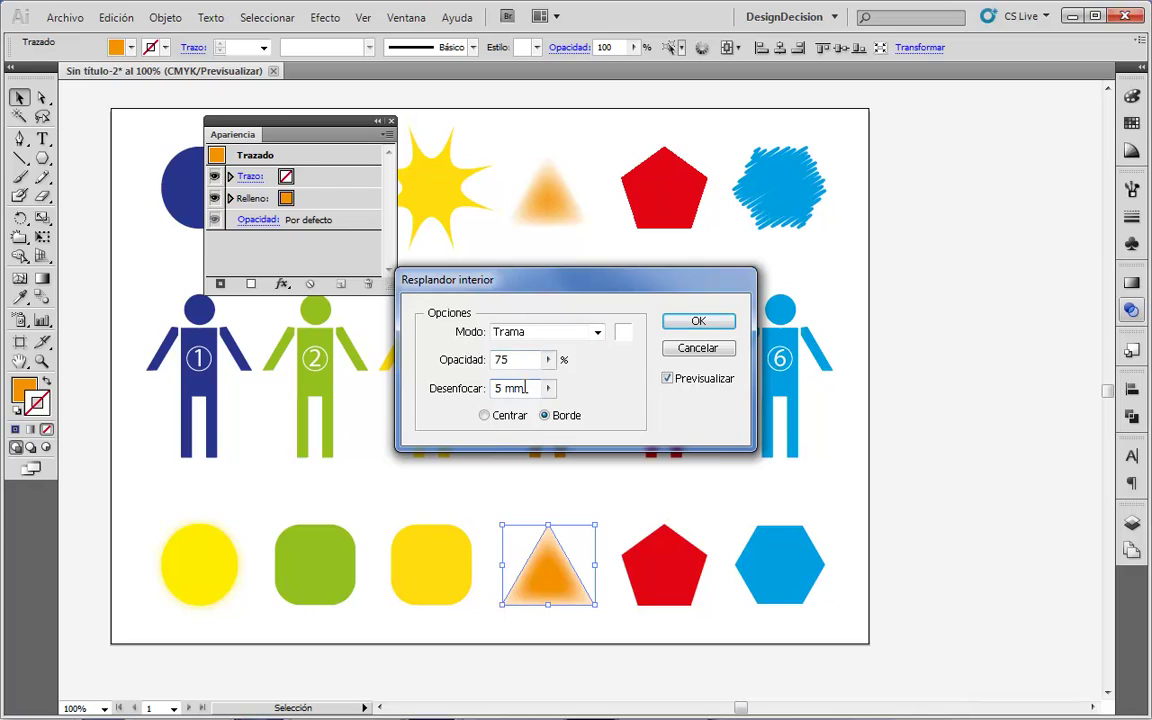
- Compare the Centrar and Borde origins for the triangle's inner glow, and apply the effect with Centrar
{"action": "left_click", "coordinate": [488, 417]}
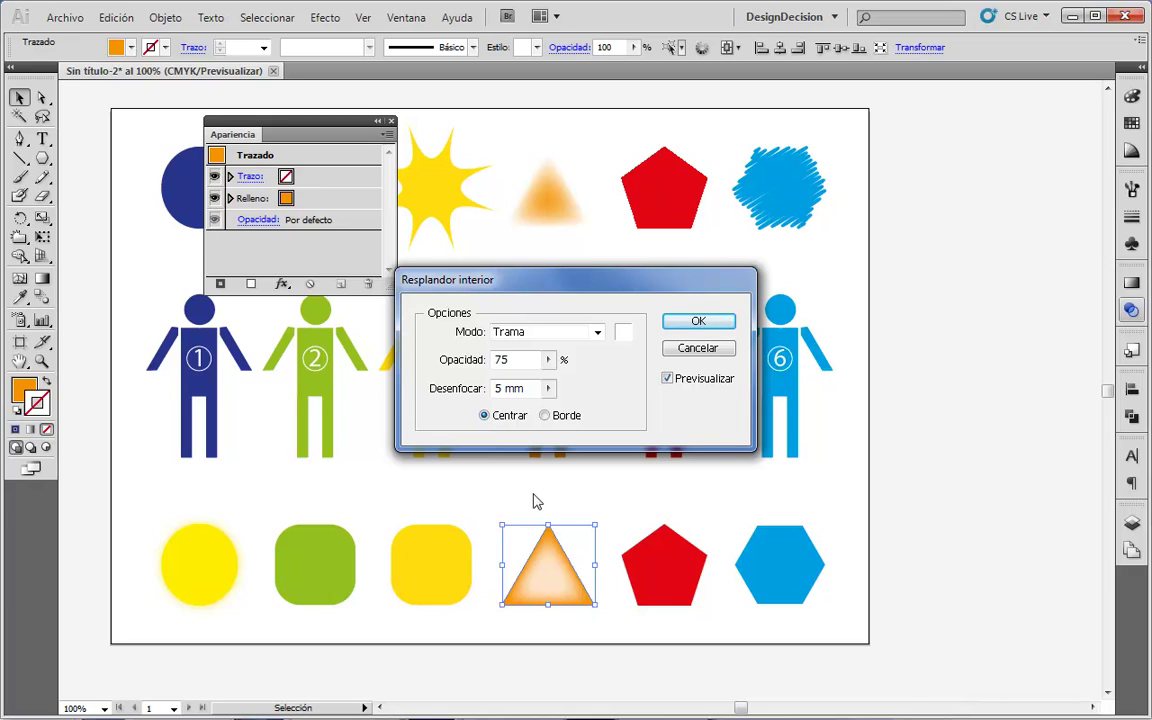
{"action": "left_click", "coordinate": [546, 416]}
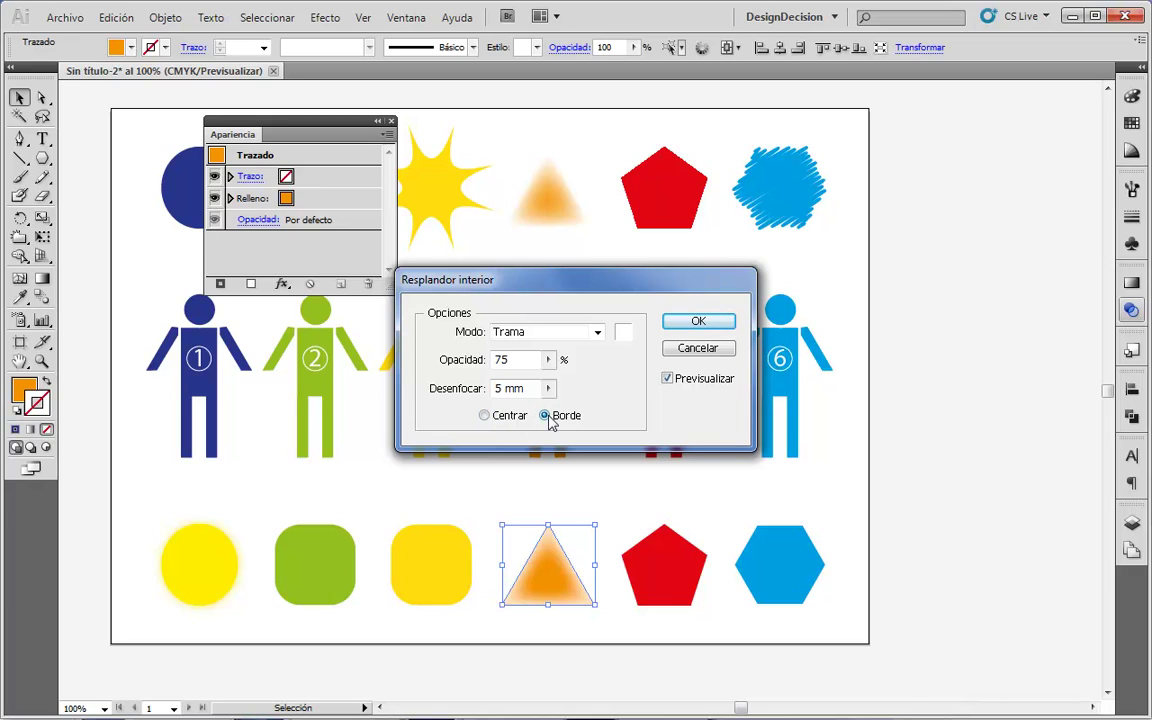
{"action": "left_click", "coordinate": [487, 416]}
{"action": "left_click", "coordinate": [724, 321]}
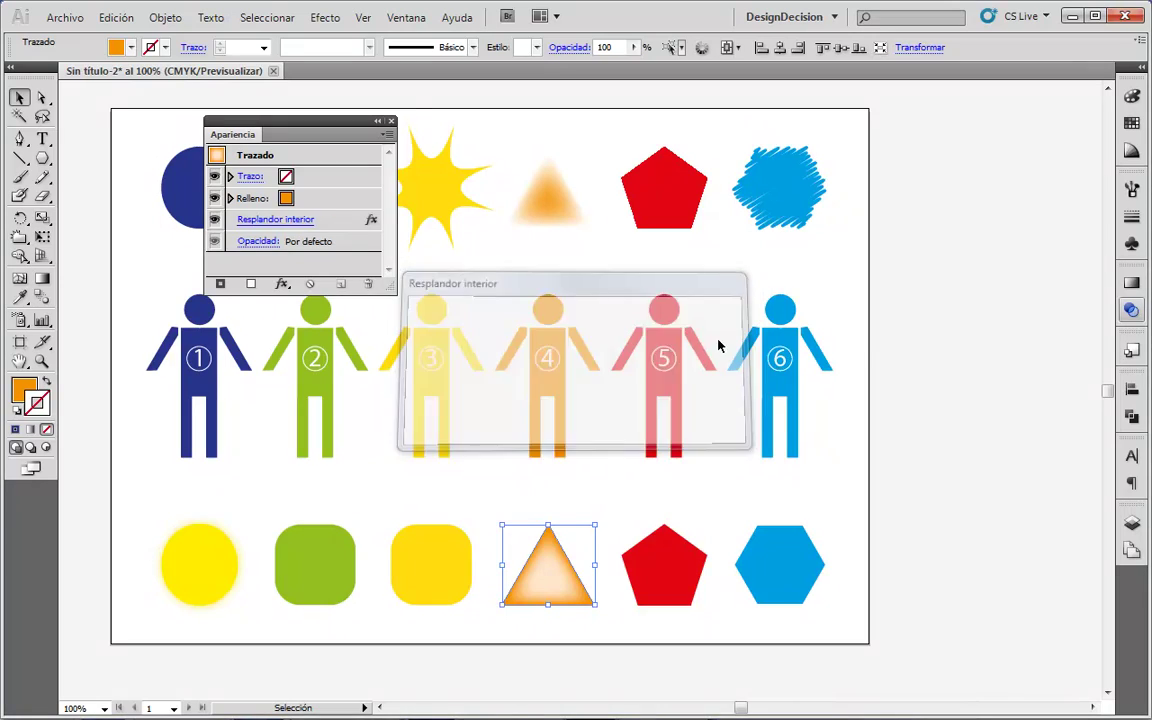
- Apply a previewed Sombra paralela effect to the lower red pentagon in Multiplicar mode, with 75% opacity, 2,47 mm offsets and 1,76 mm blur
{"action": "left_click", "coordinate": [671, 536]}
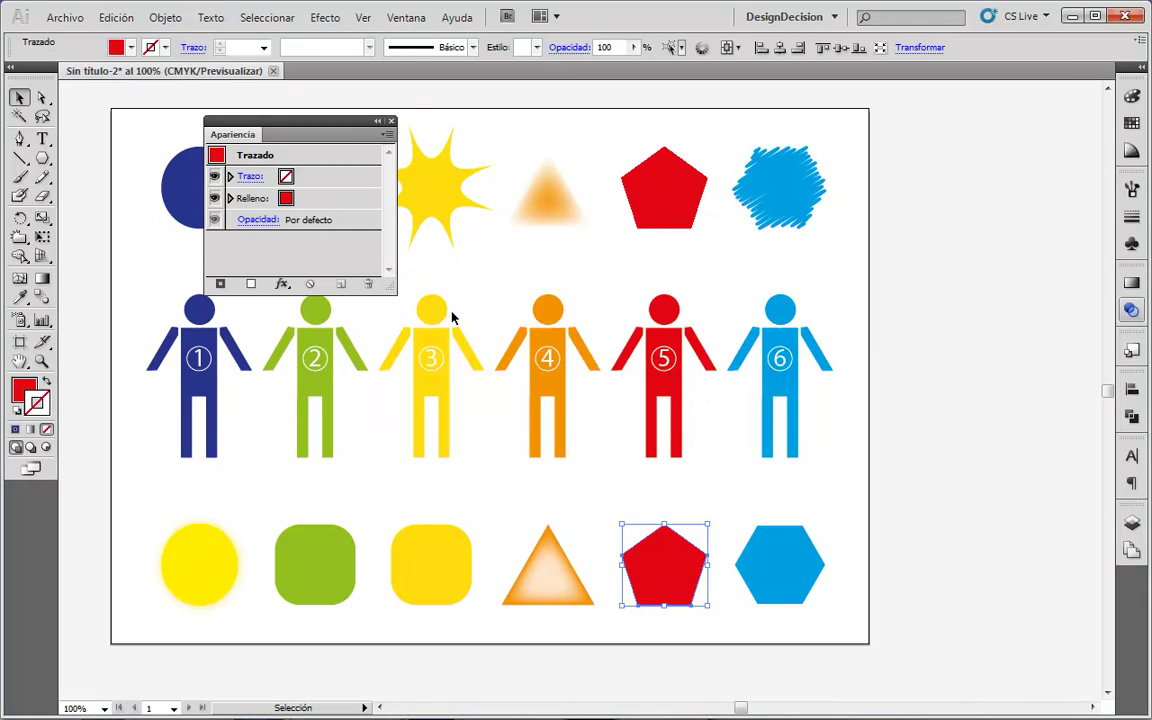
{"action": "left_click", "coordinate": [290, 286]}
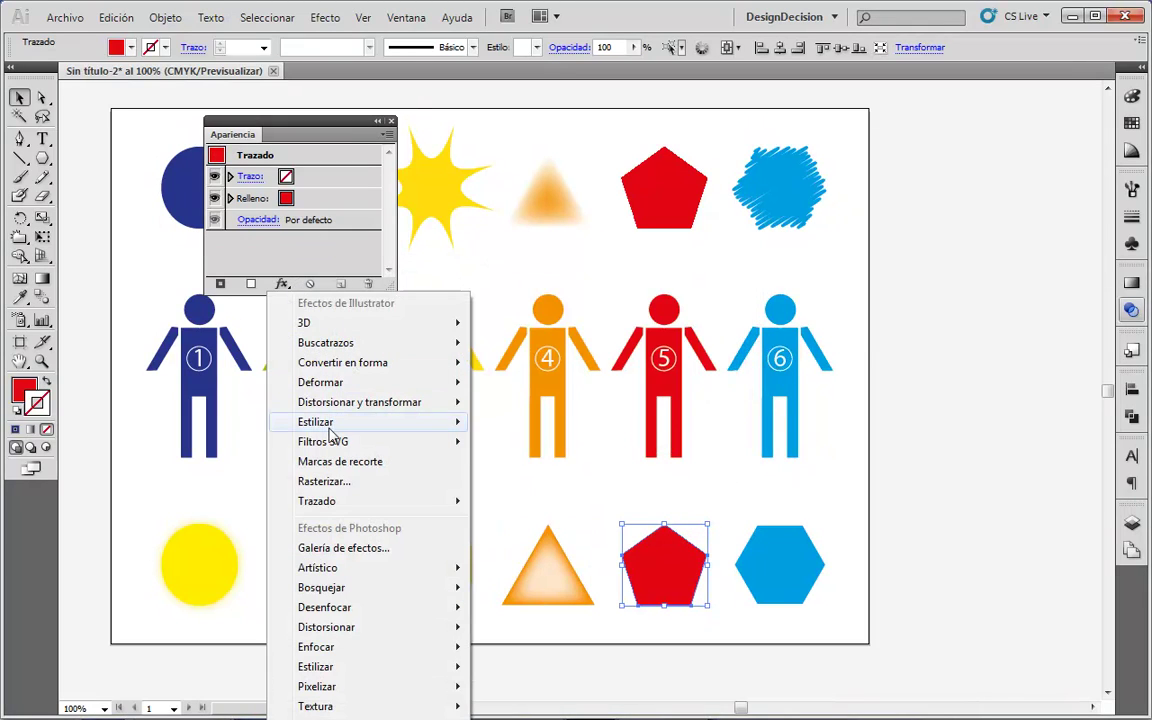
{"action": "mouse_move", "coordinate": [305, 421]}
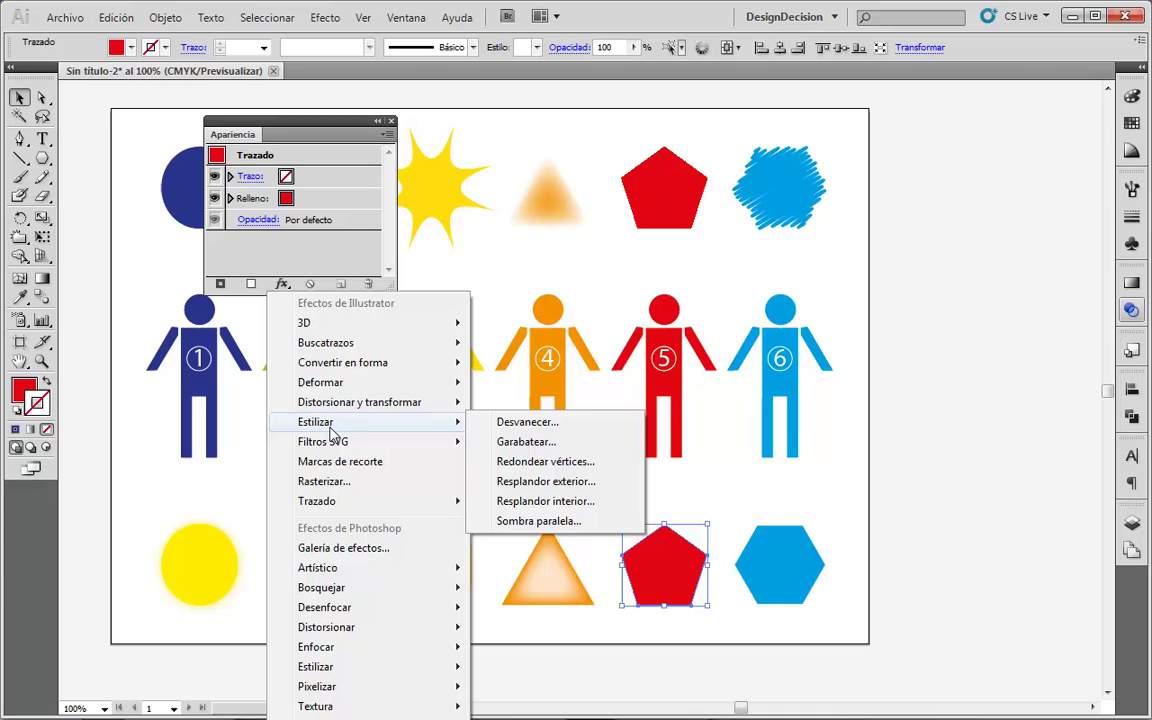
{"action": "left_click", "coordinate": [568, 517]}
{"action": "left_click", "coordinate": [671, 331]}
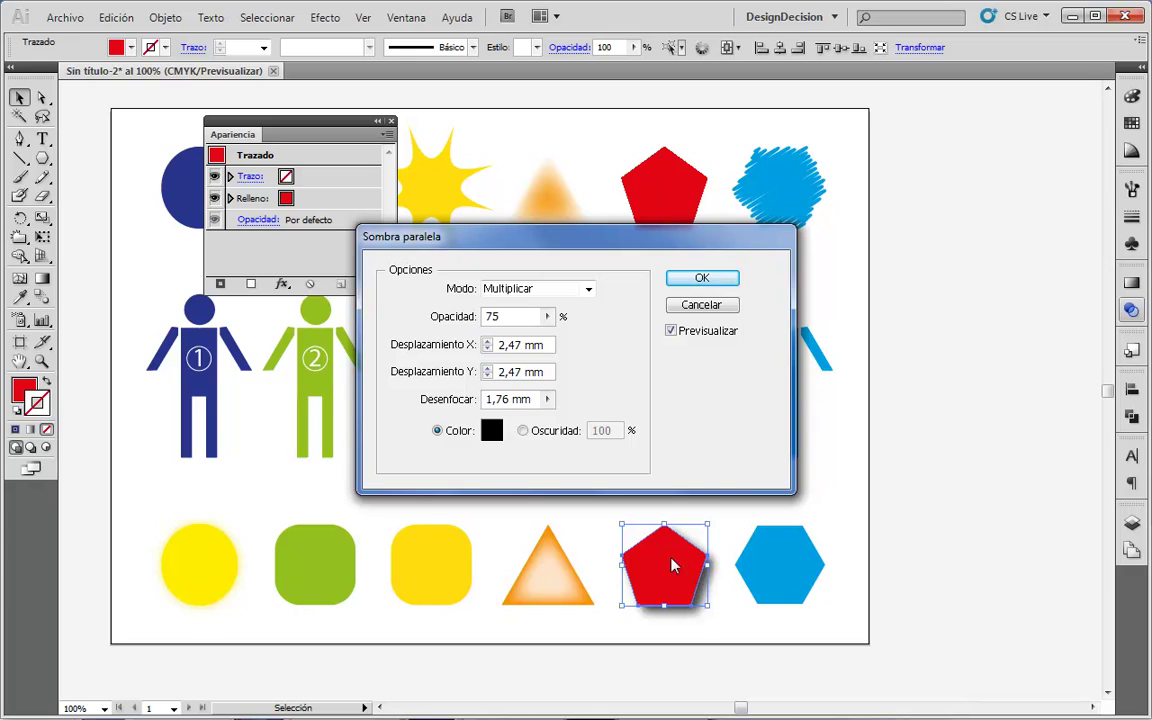
{"action": "left_click_drag", "start_coordinate": [574, 233], "coordinate": [628, 140]}
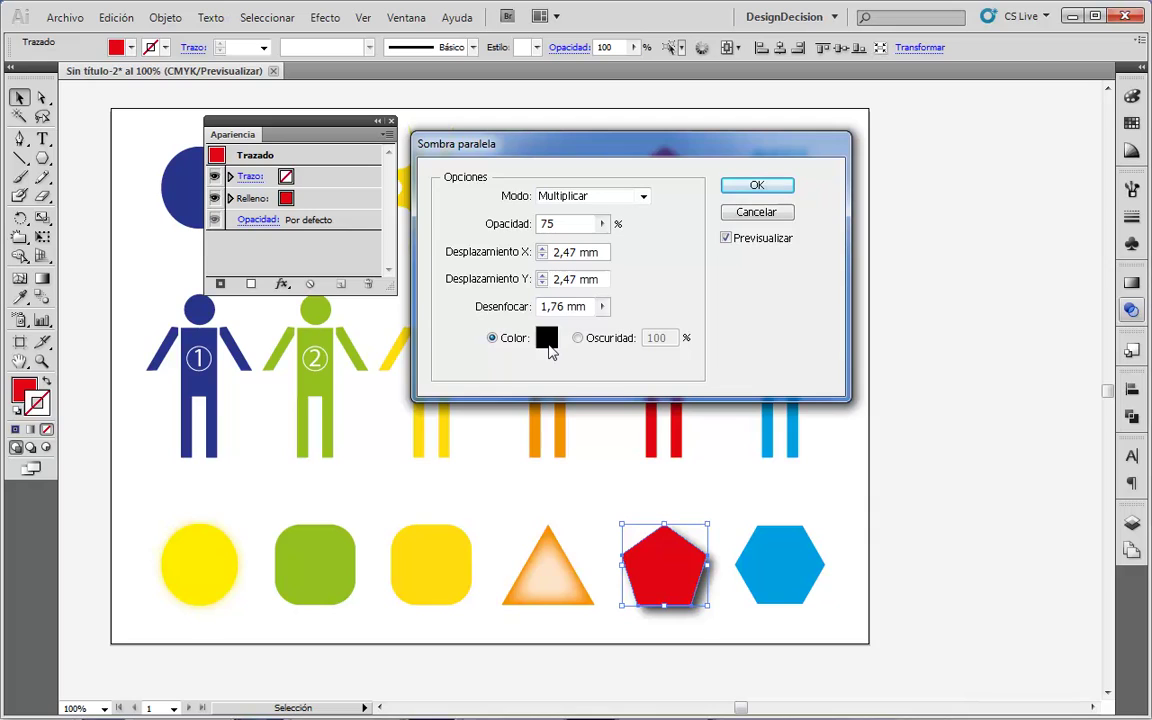
{"action": "left_click", "coordinate": [747, 188]}
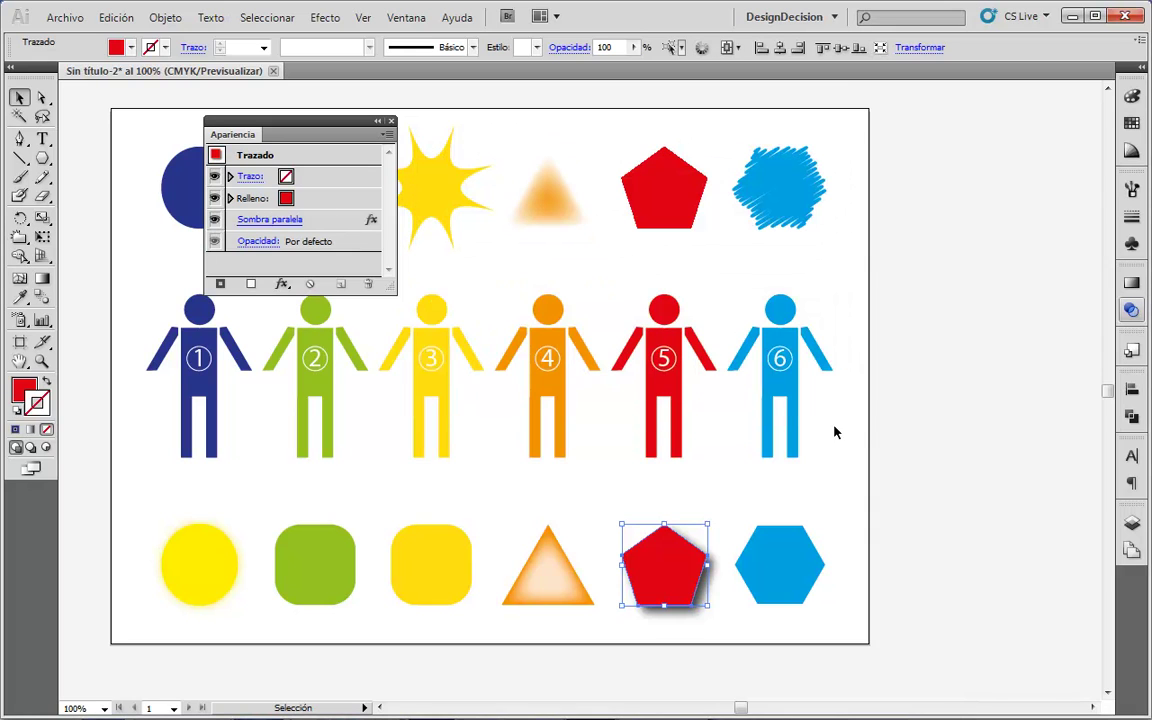
- Deselect the pentagon and move the Apariencia panel off the artboard so the top-row shapes are uncovered
{"action": "left_click", "coordinate": [836, 432]}
{"action": "left_click_drag", "start_coordinate": [303, 123], "coordinate": [985, 103]}
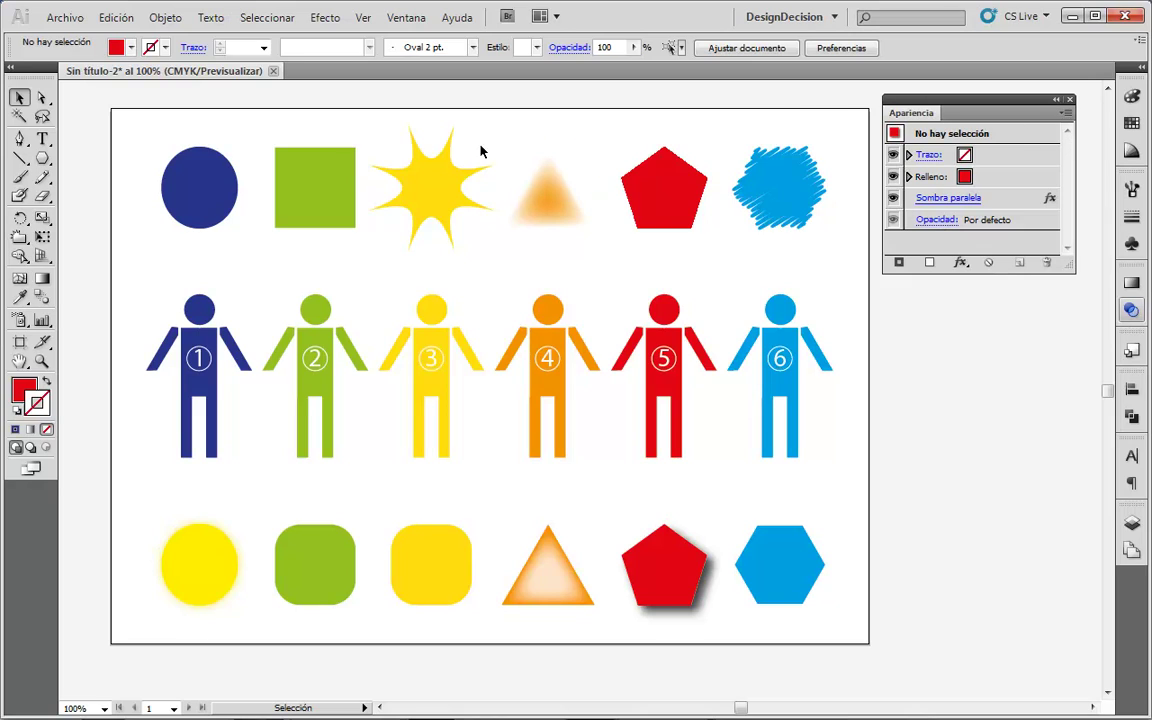
{"action": "left_click", "coordinate": [404, 162]}
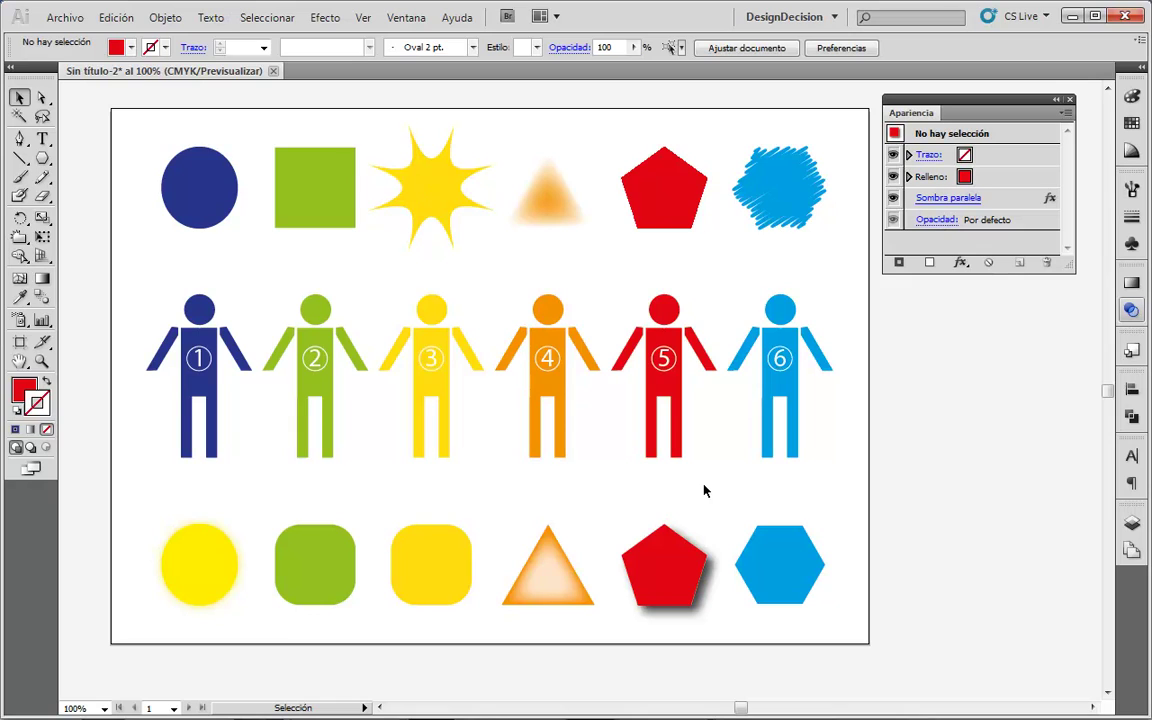